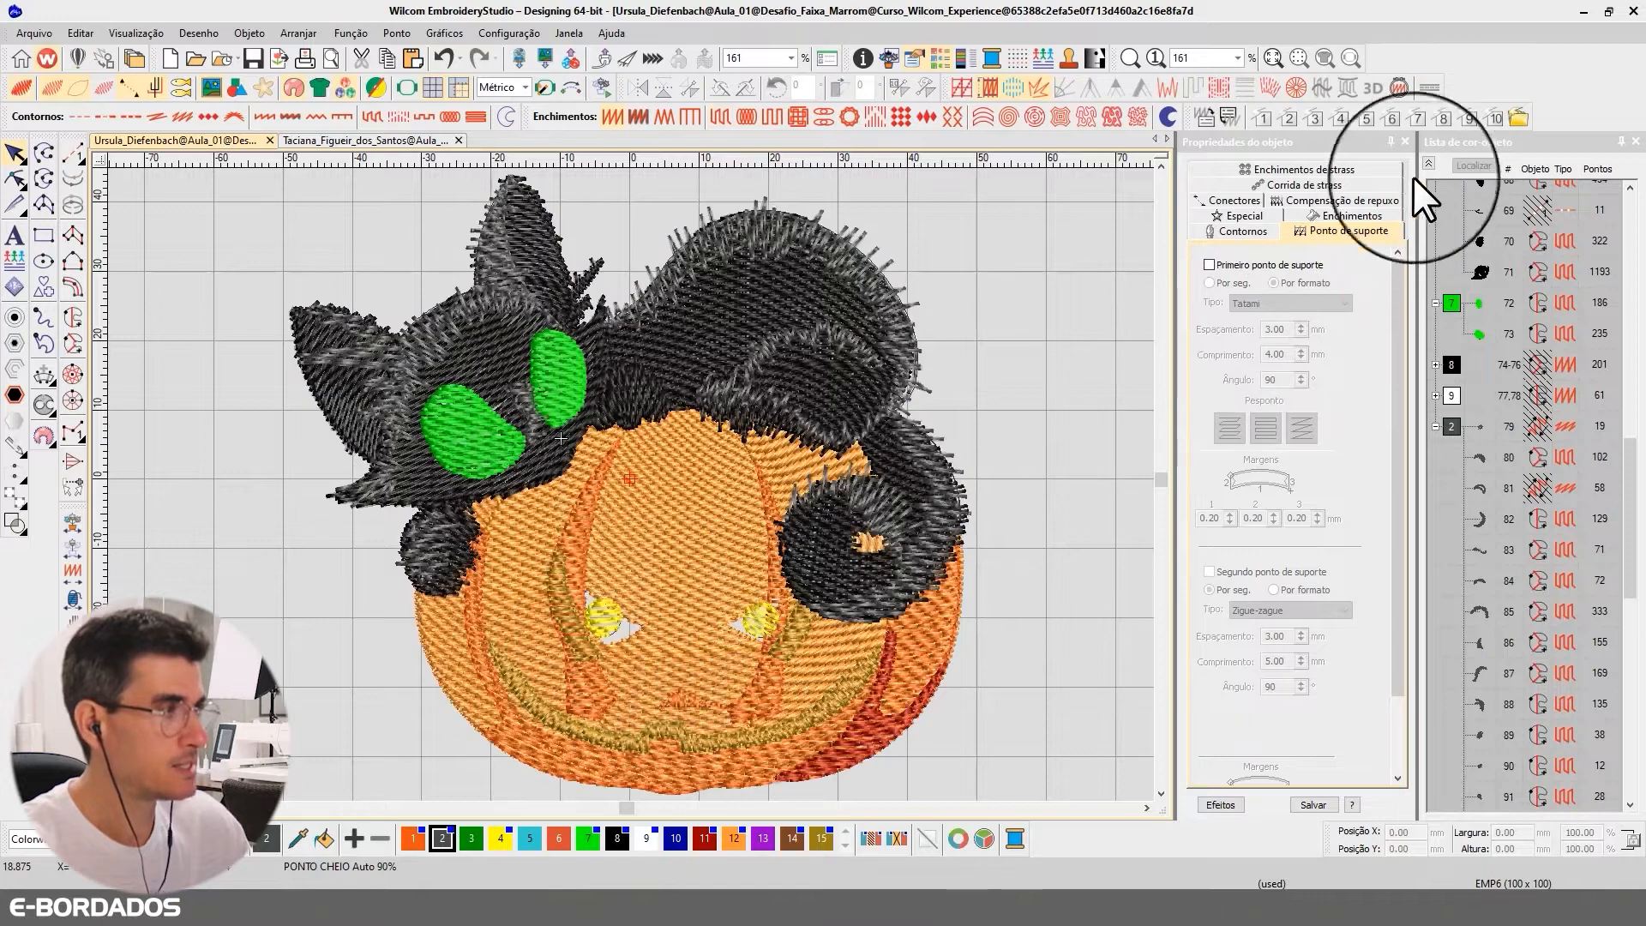
Collapse the colour-object list, locate the olive colour 15 objects on the pumpkin and hide them.
left_click(1429, 163)
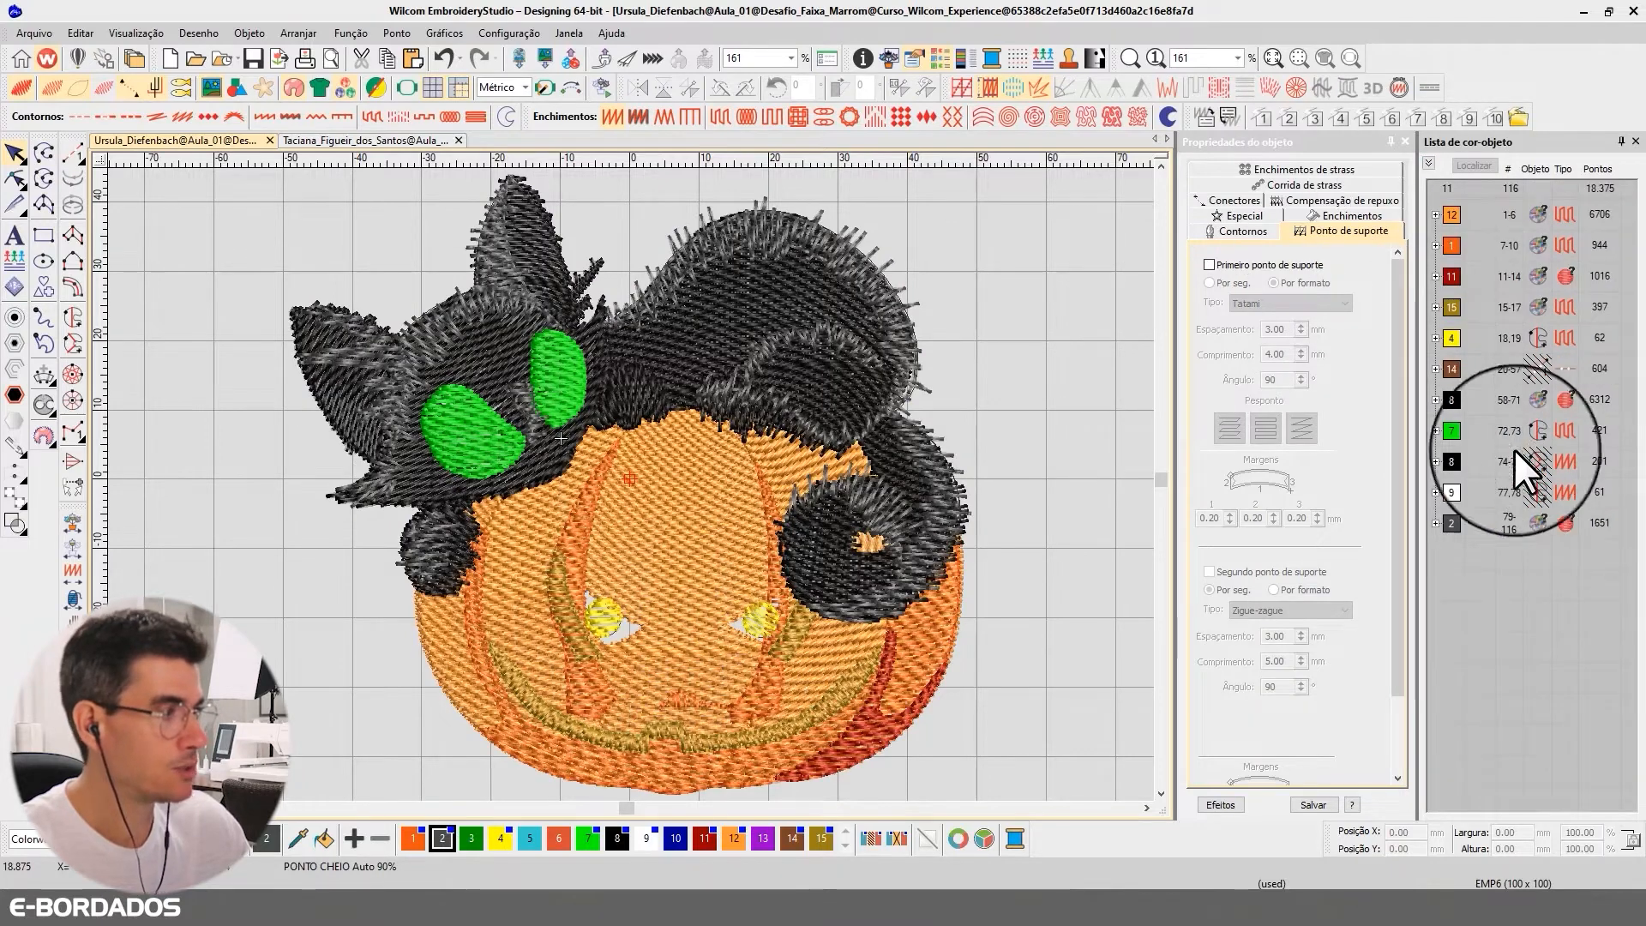
left_click(1454, 305)
left_click(1474, 166)
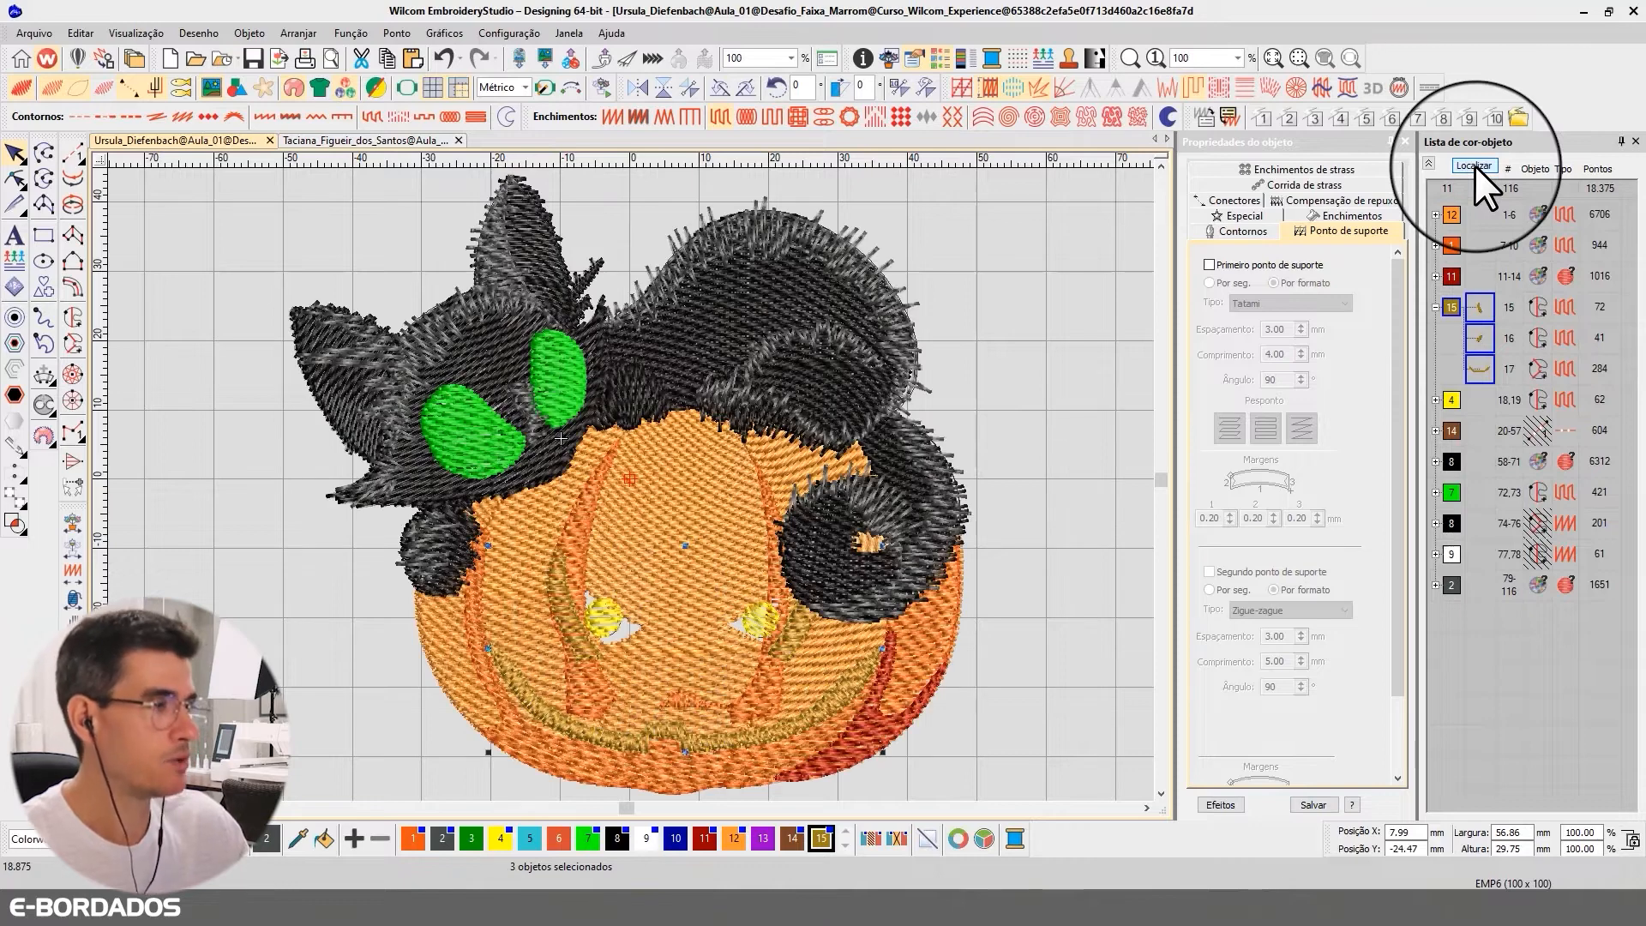
right_click(1485, 312)
left_click(1496, 553)
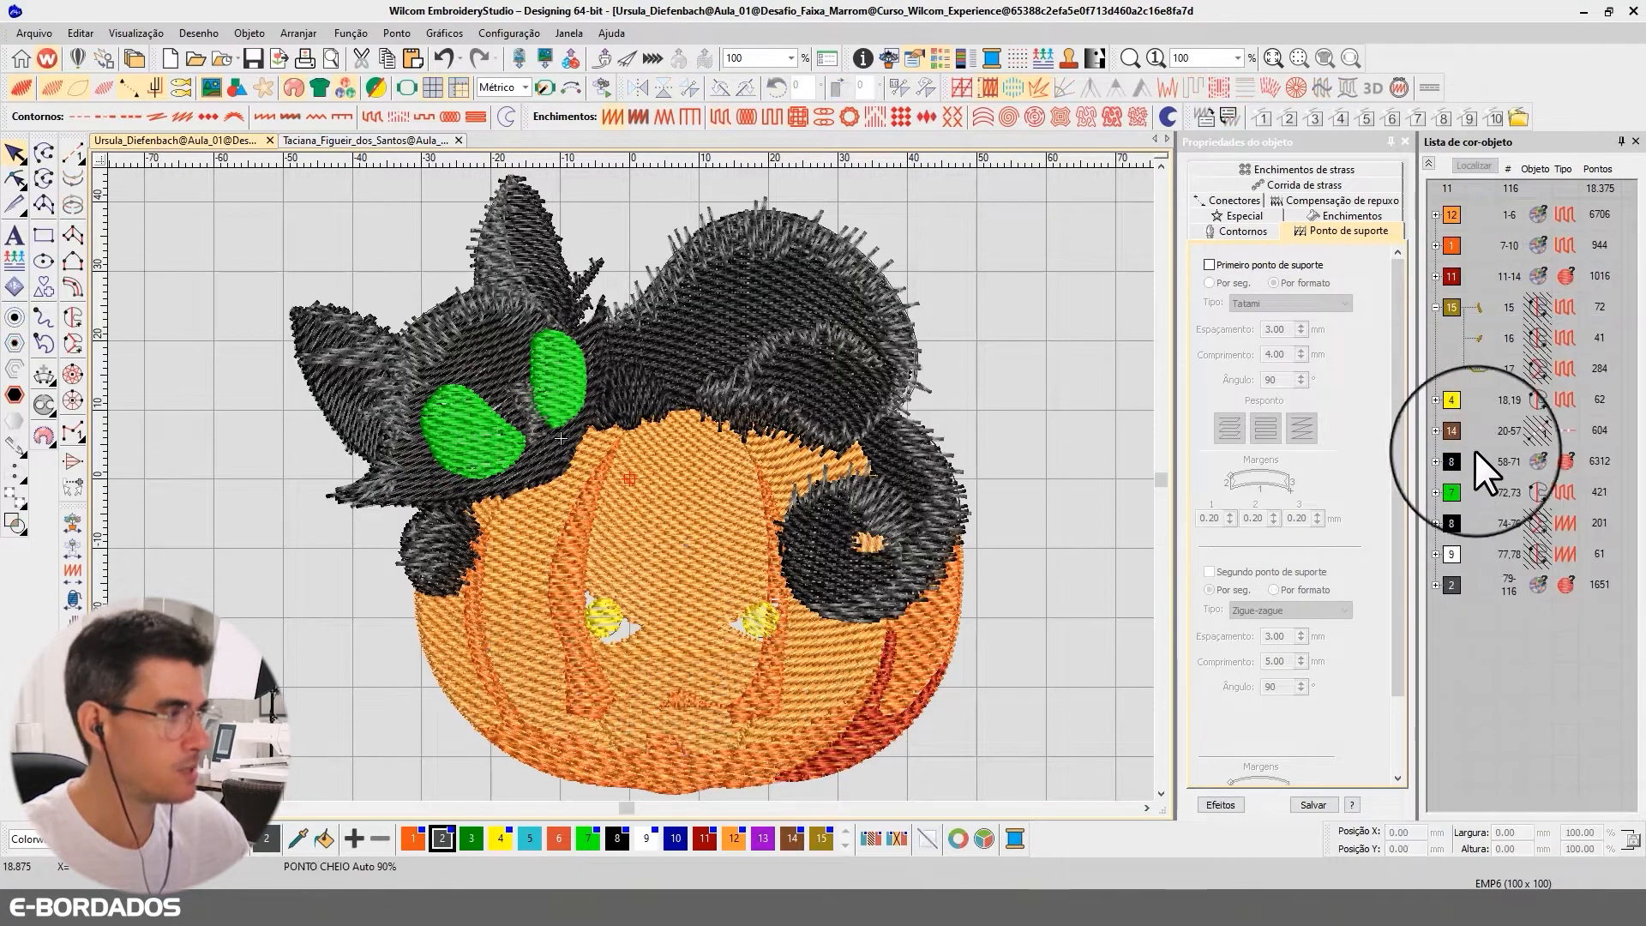
Hide the two yellow colour 4 objects in the pumpkin's eyes.
left_click(1453, 399)
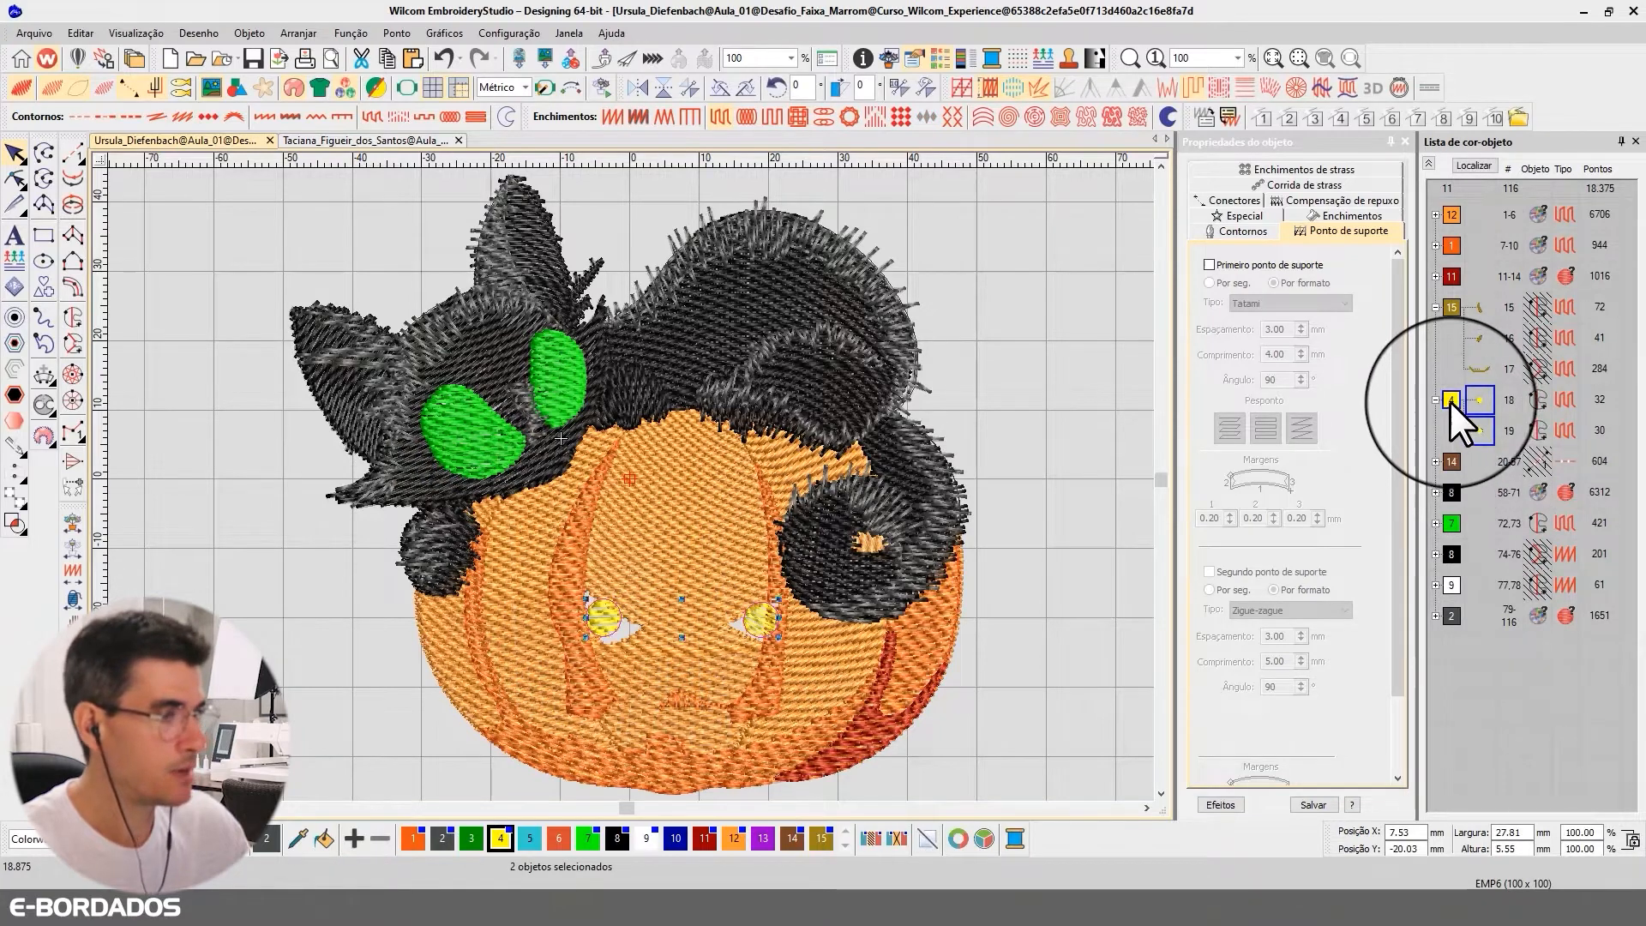
right_click(1449, 401)
left_click(1496, 651)
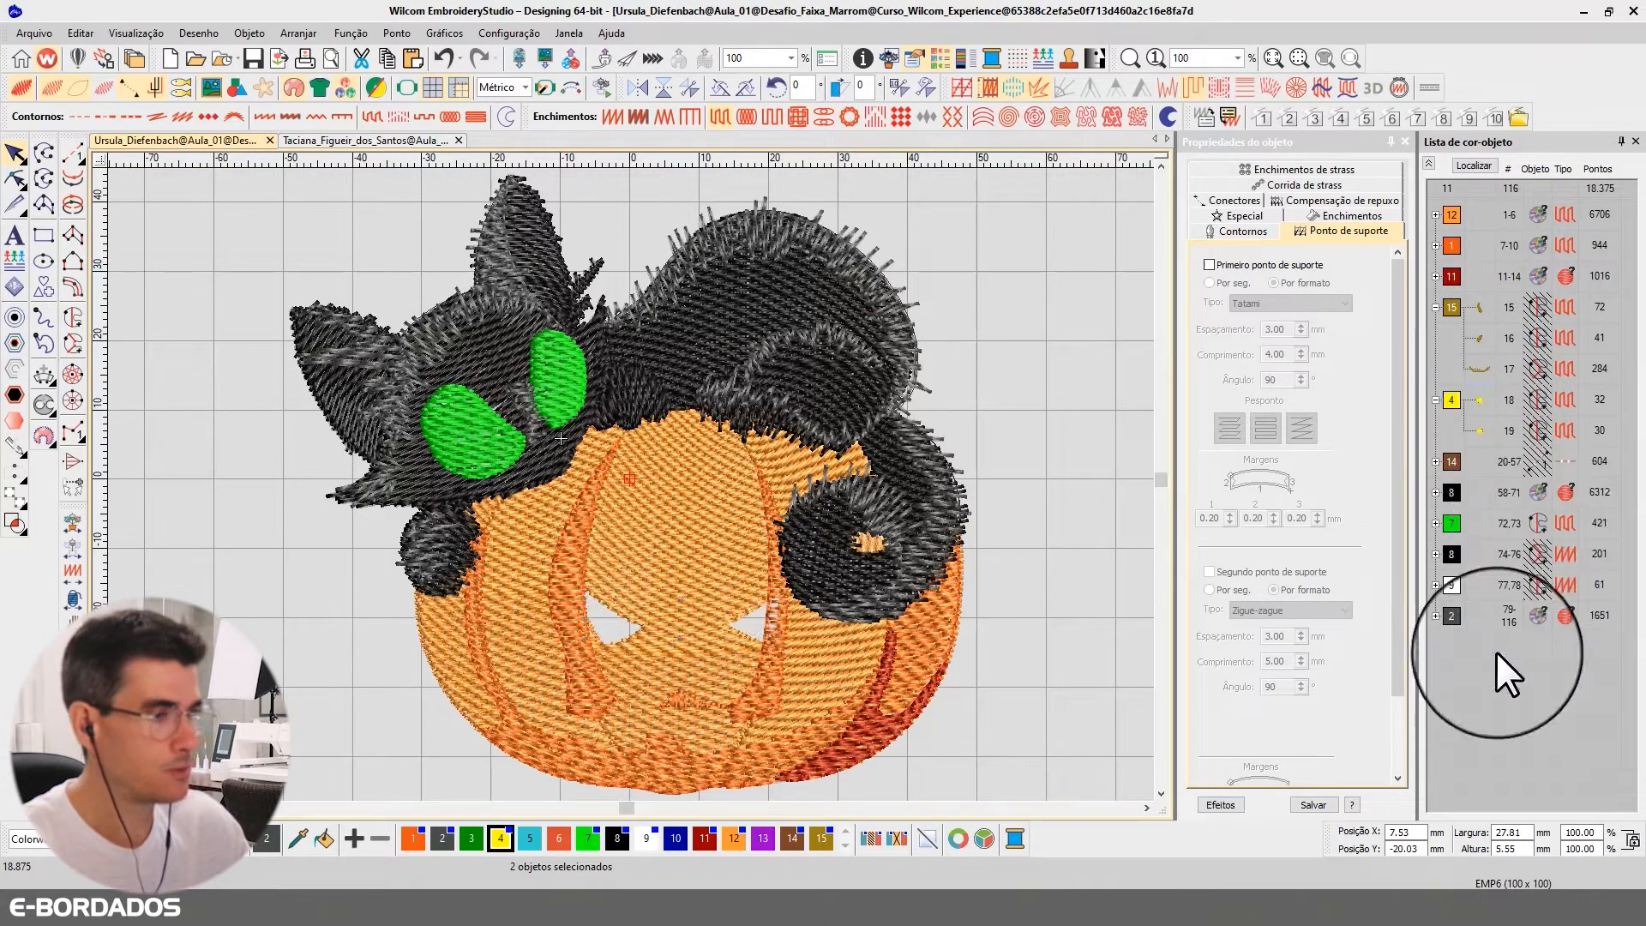
left_click(1047, 518)
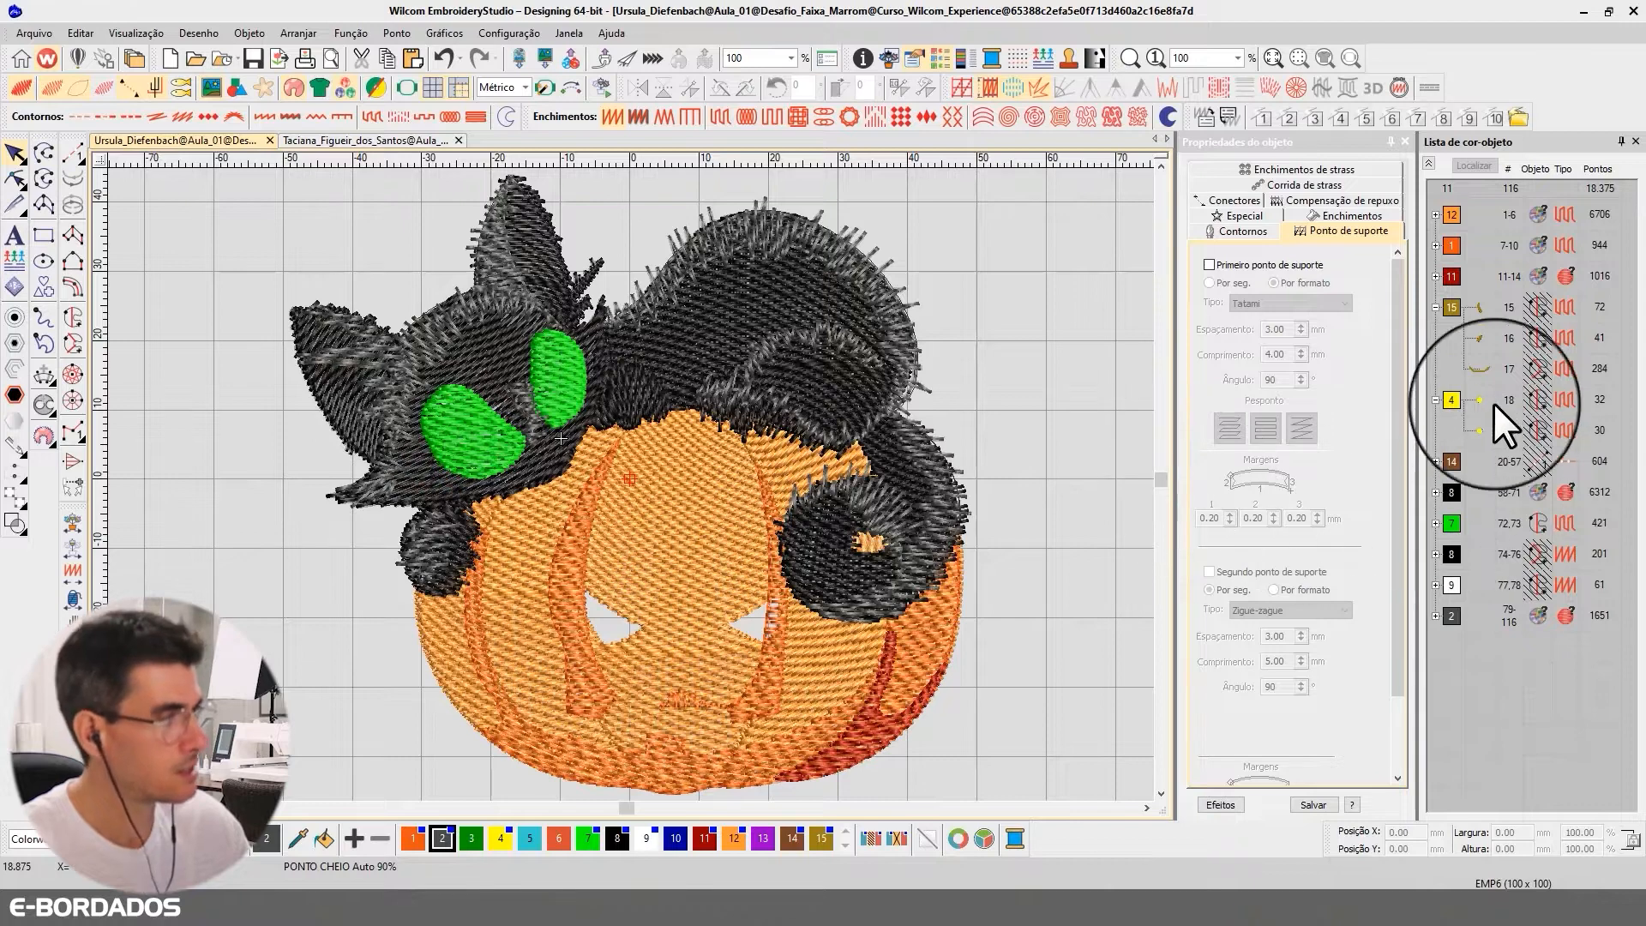
Locate the orange colour 1 shading objects of the pumpkin and hide them.
left_click(1452, 245)
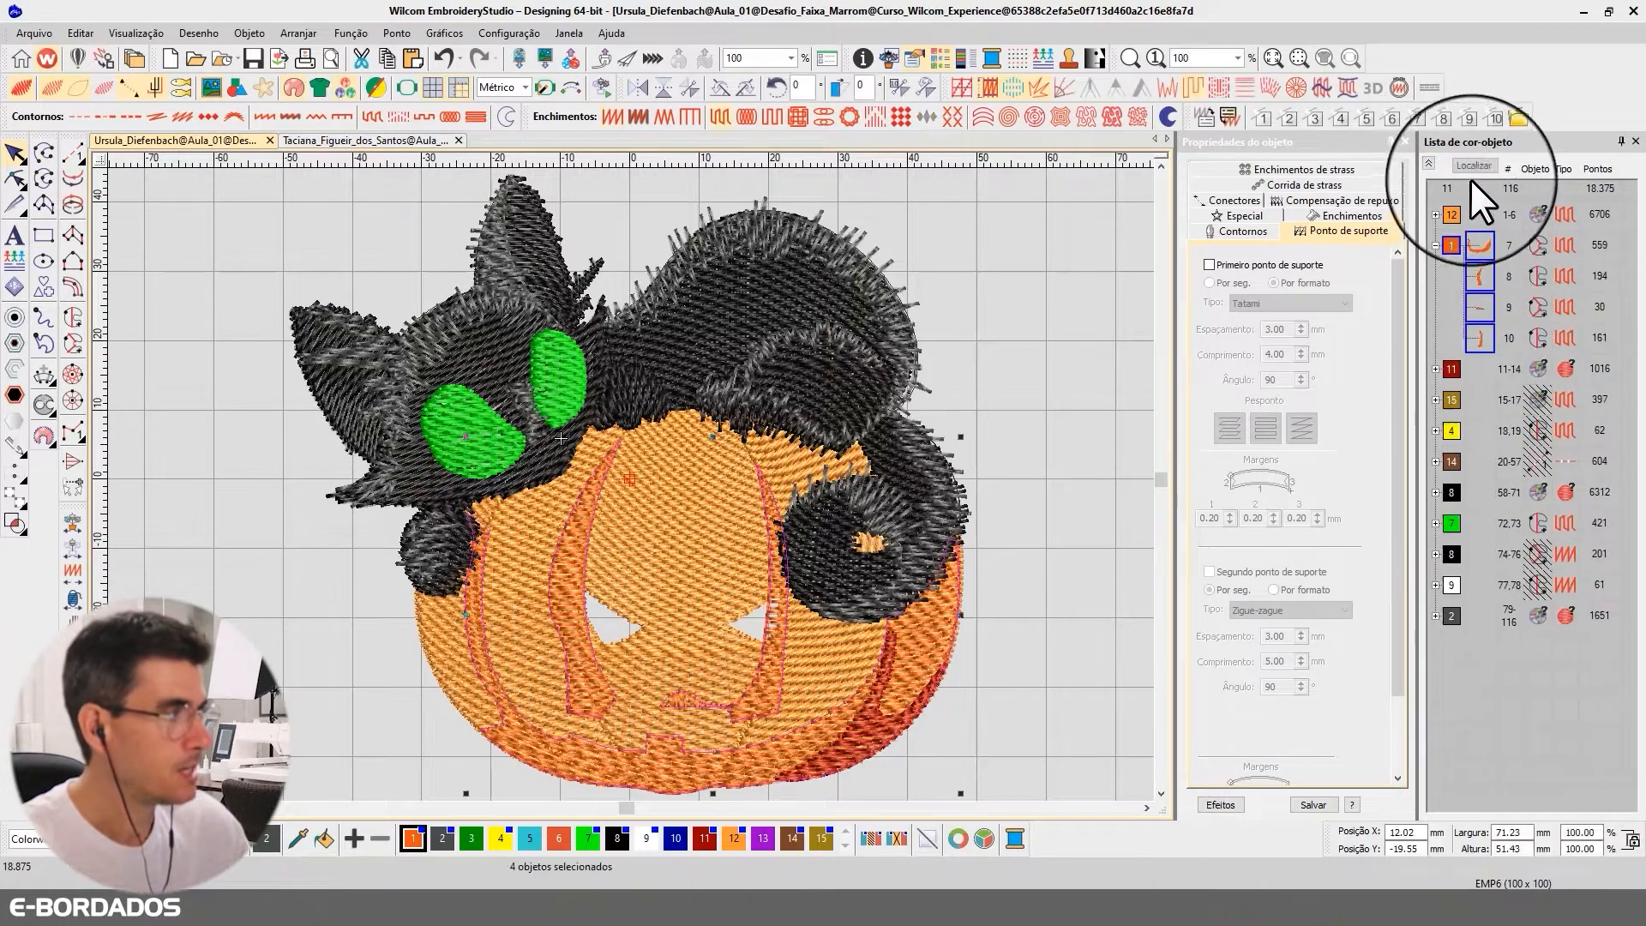
left_click(1472, 165)
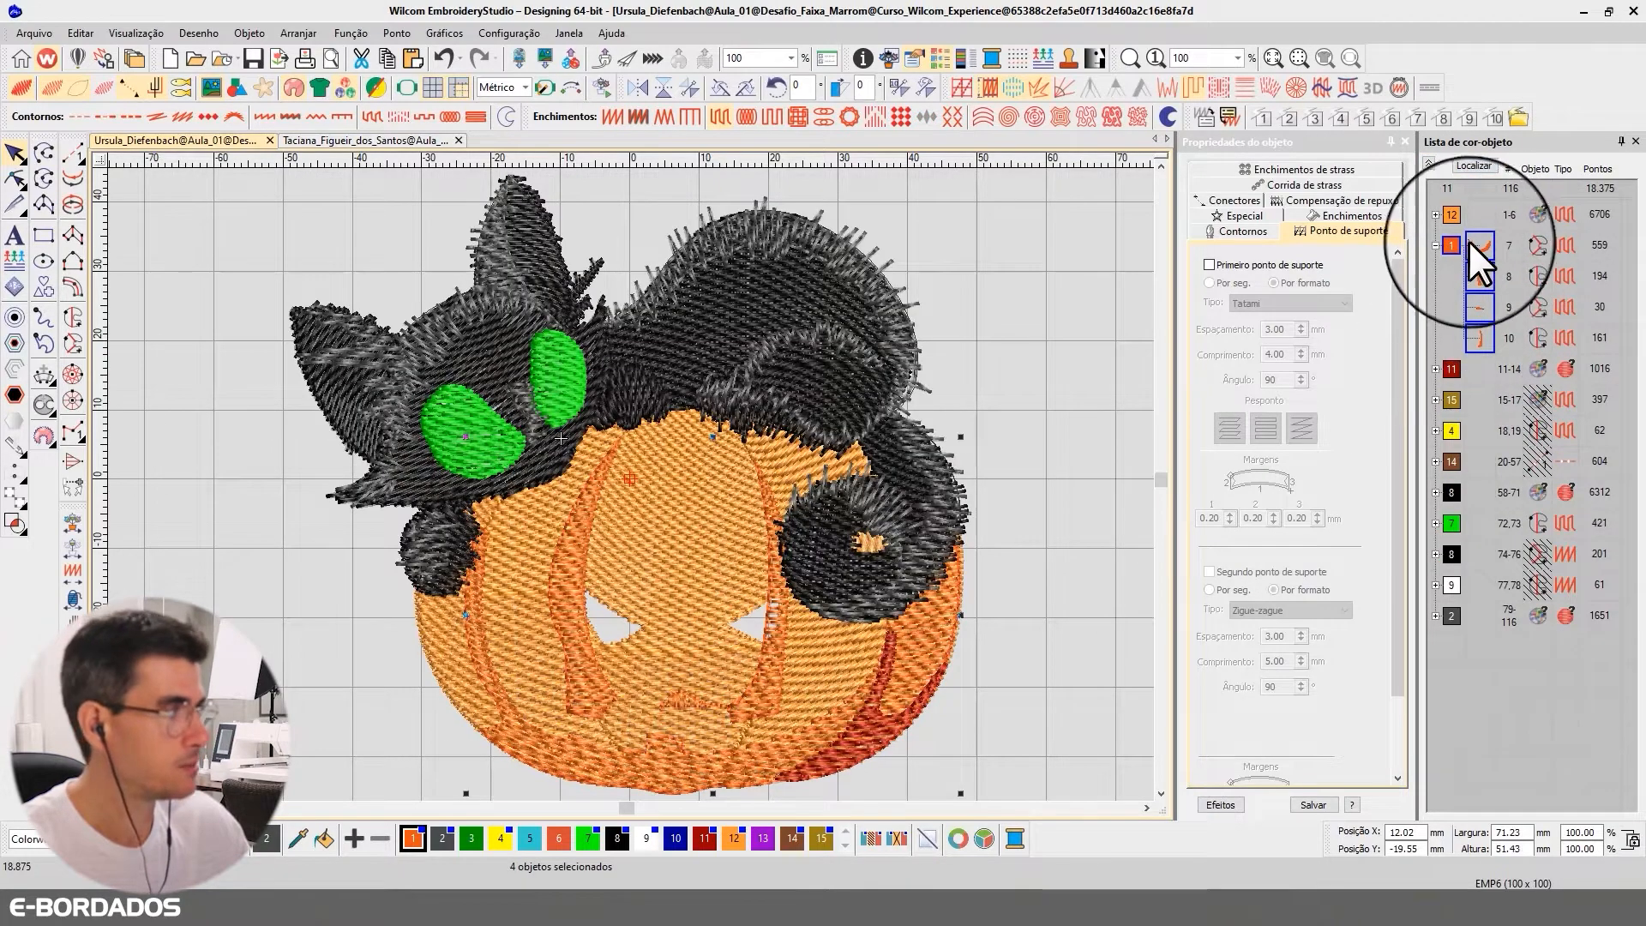
right_click(1475, 247)
left_click(1519, 496)
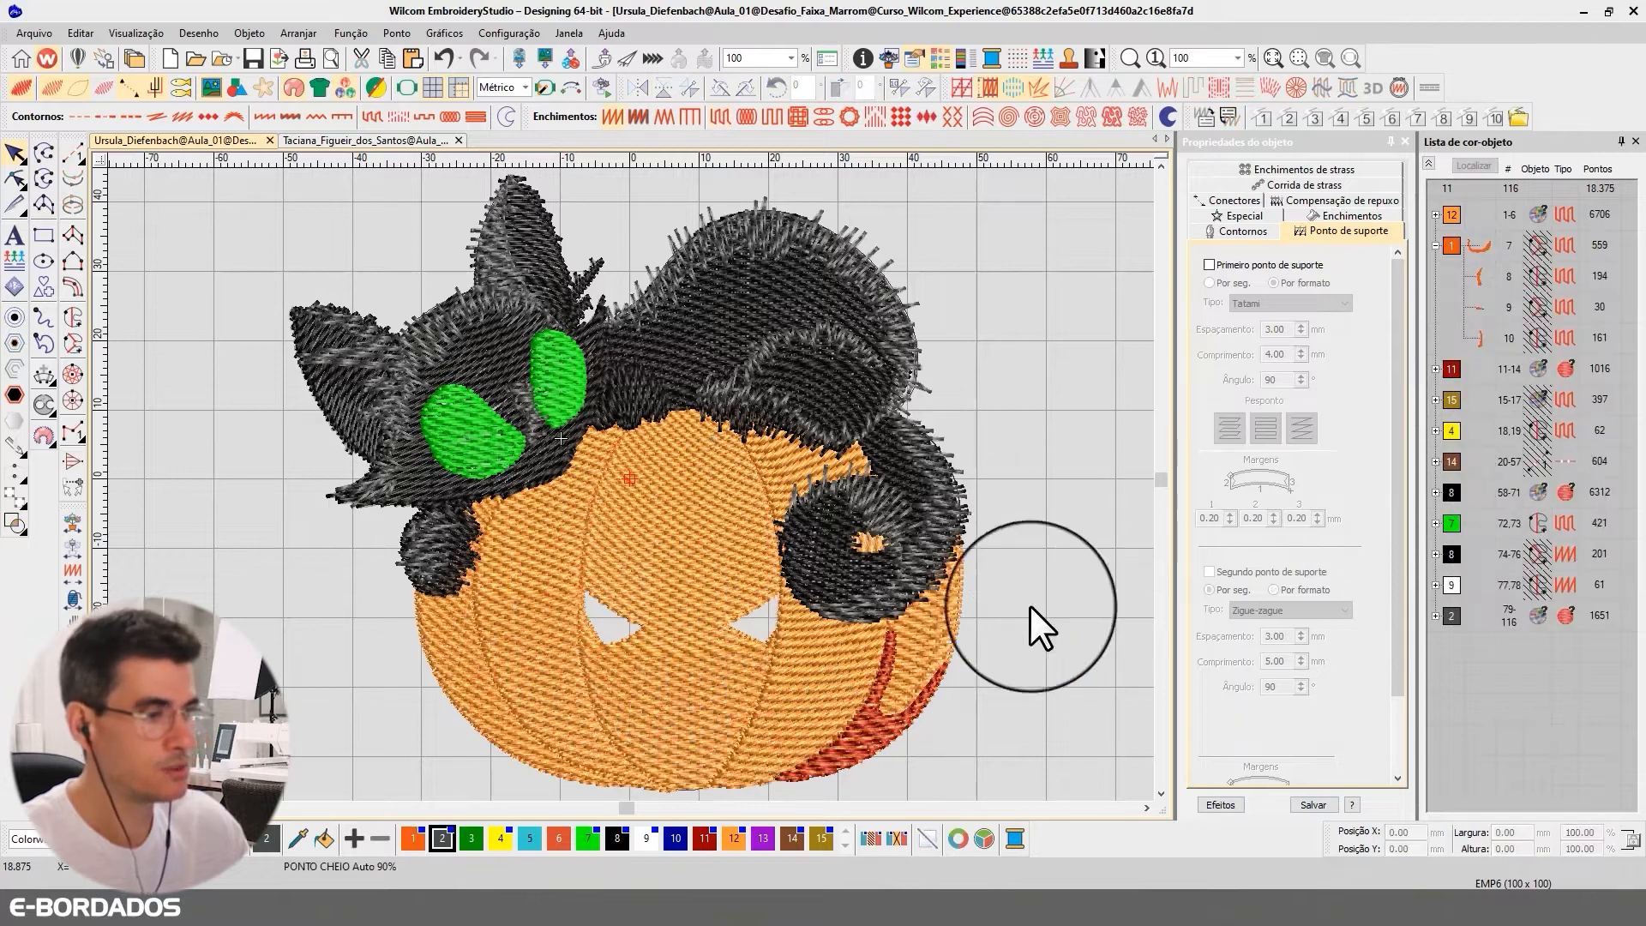
Hide the dark red colour 11 shading on the pumpkin's lower edge.
left_click(898, 712)
right_click(1473, 469)
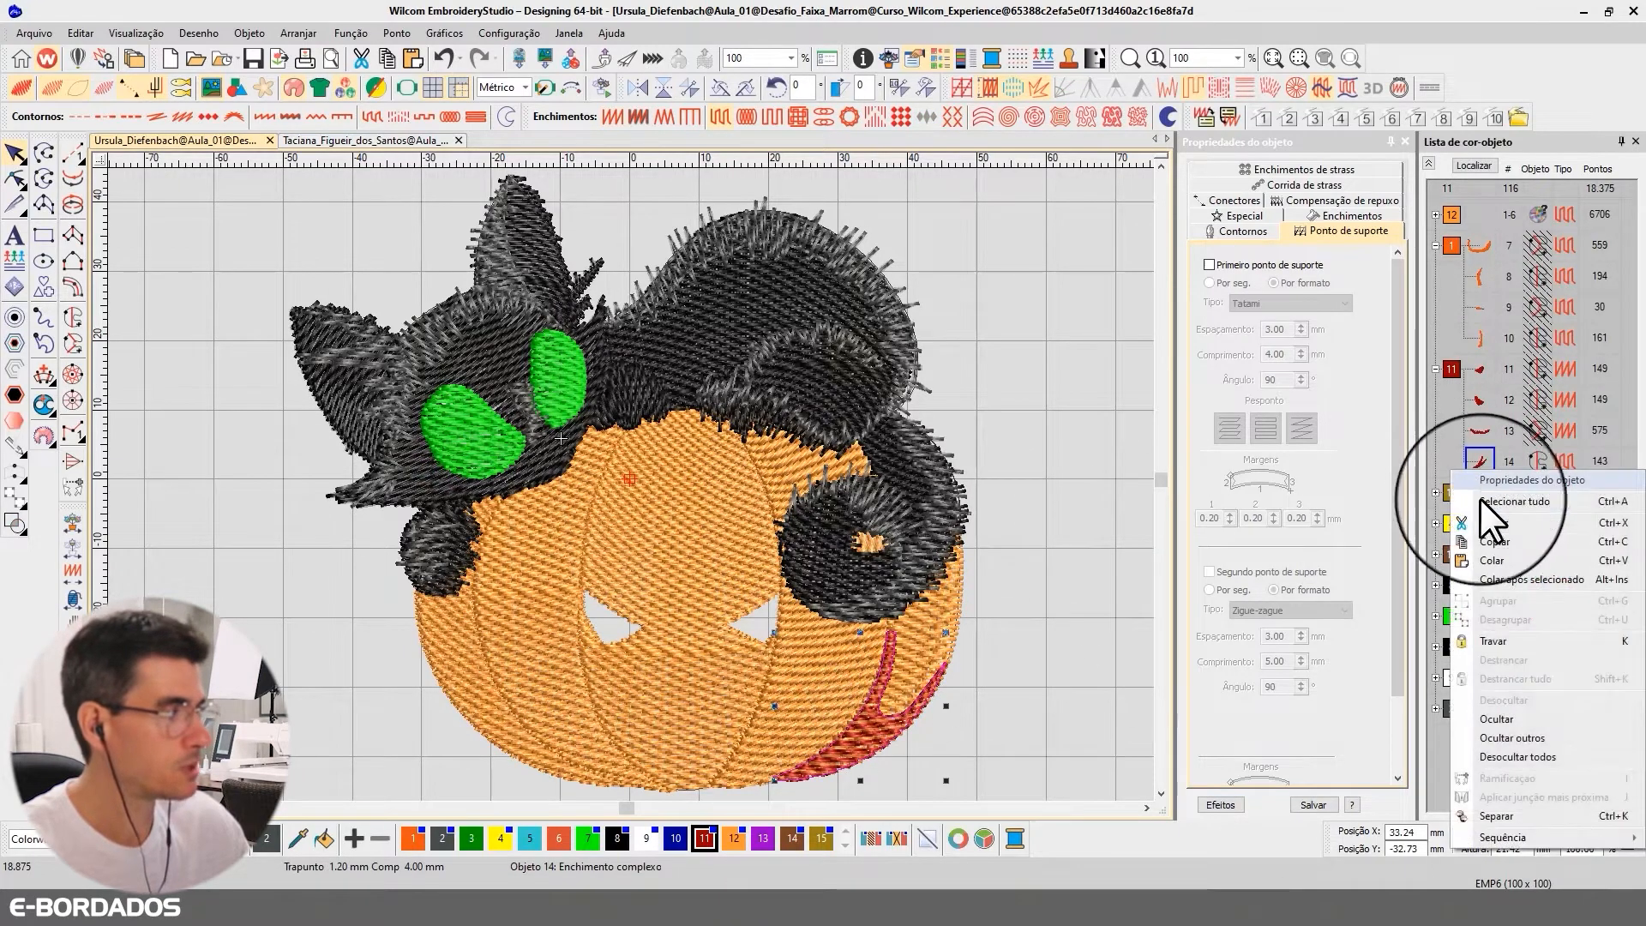
left_click(1494, 720)
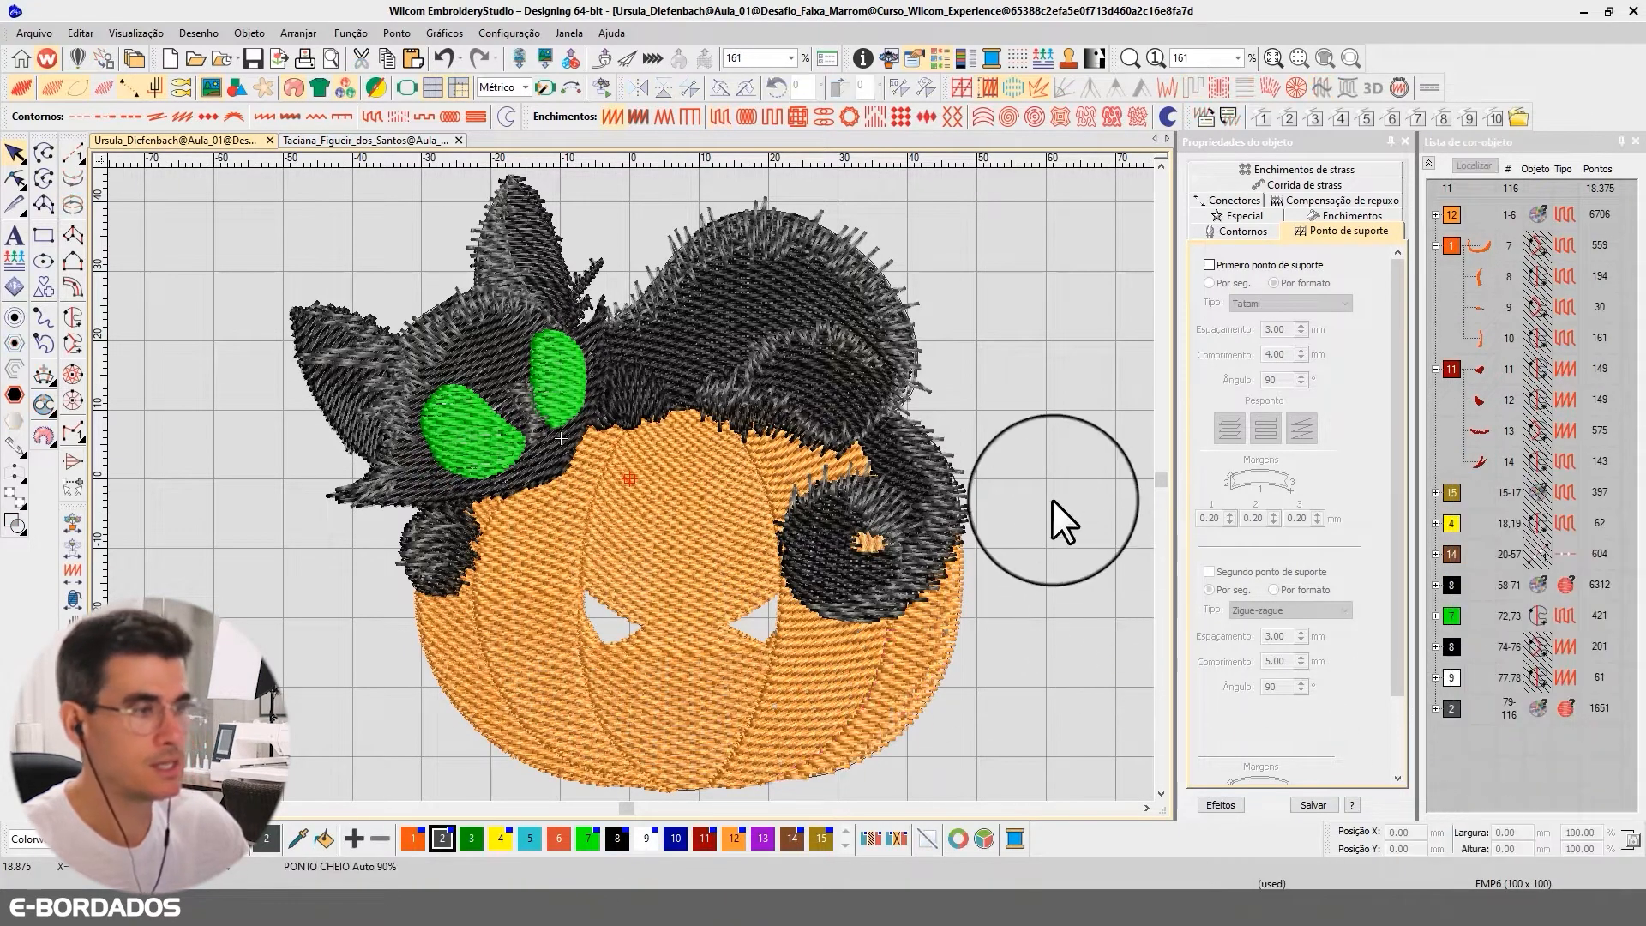
Select the dark grey colour 2 objects and isolate them repeatedly to examine the cat's fur detail.
left_click(1453, 710)
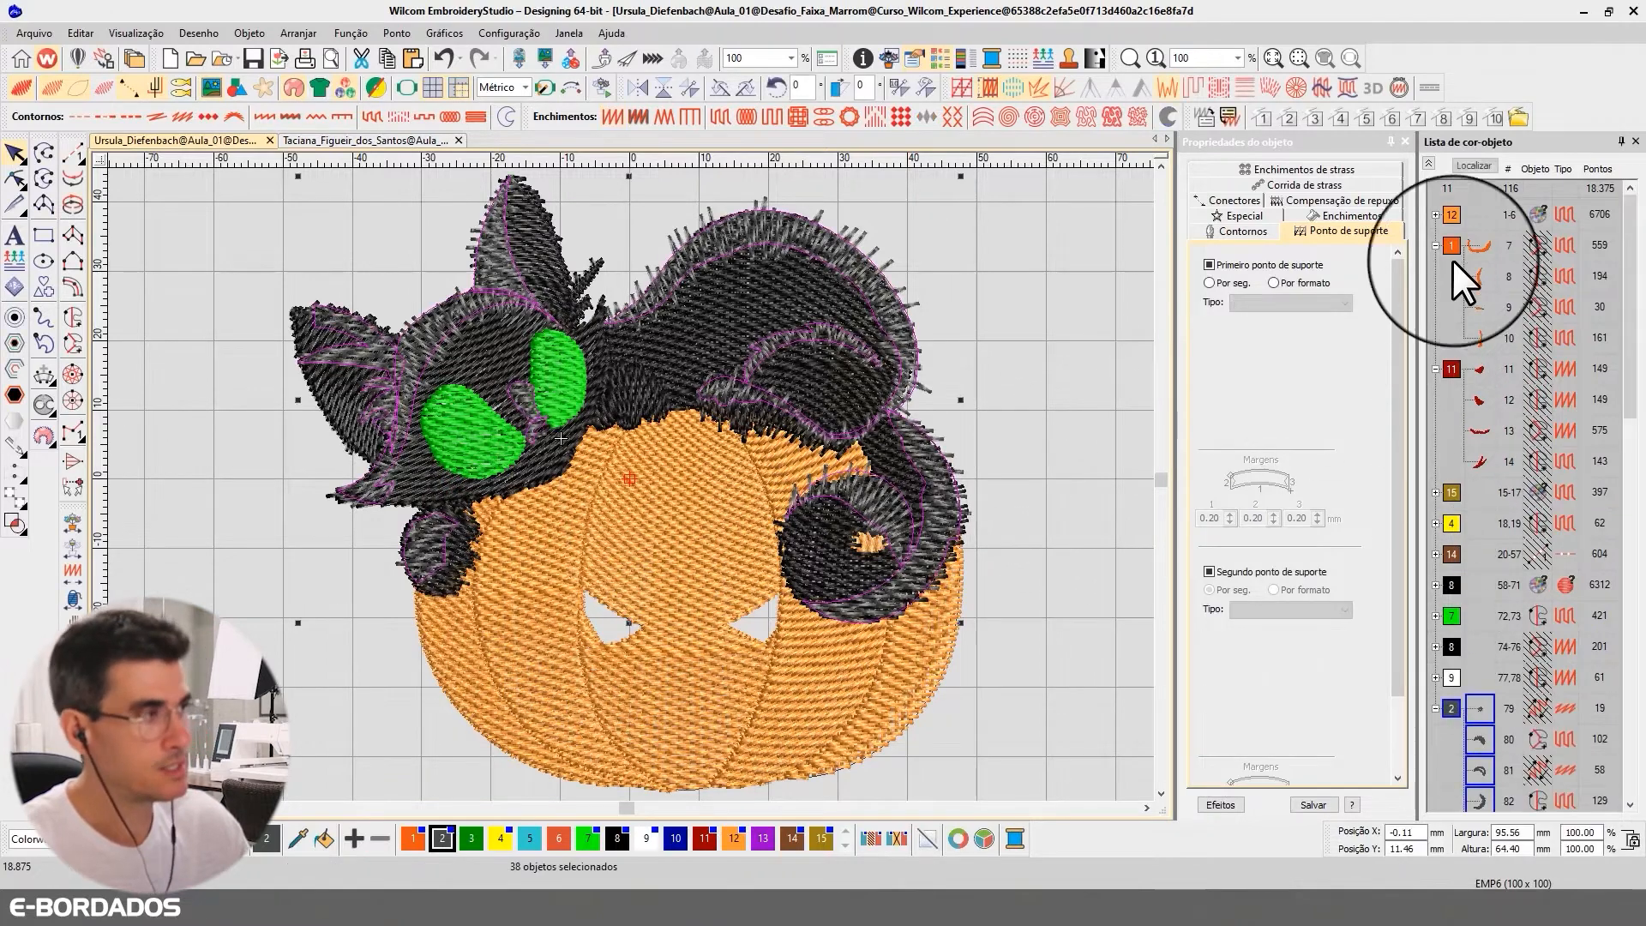
left_click(1470, 164)
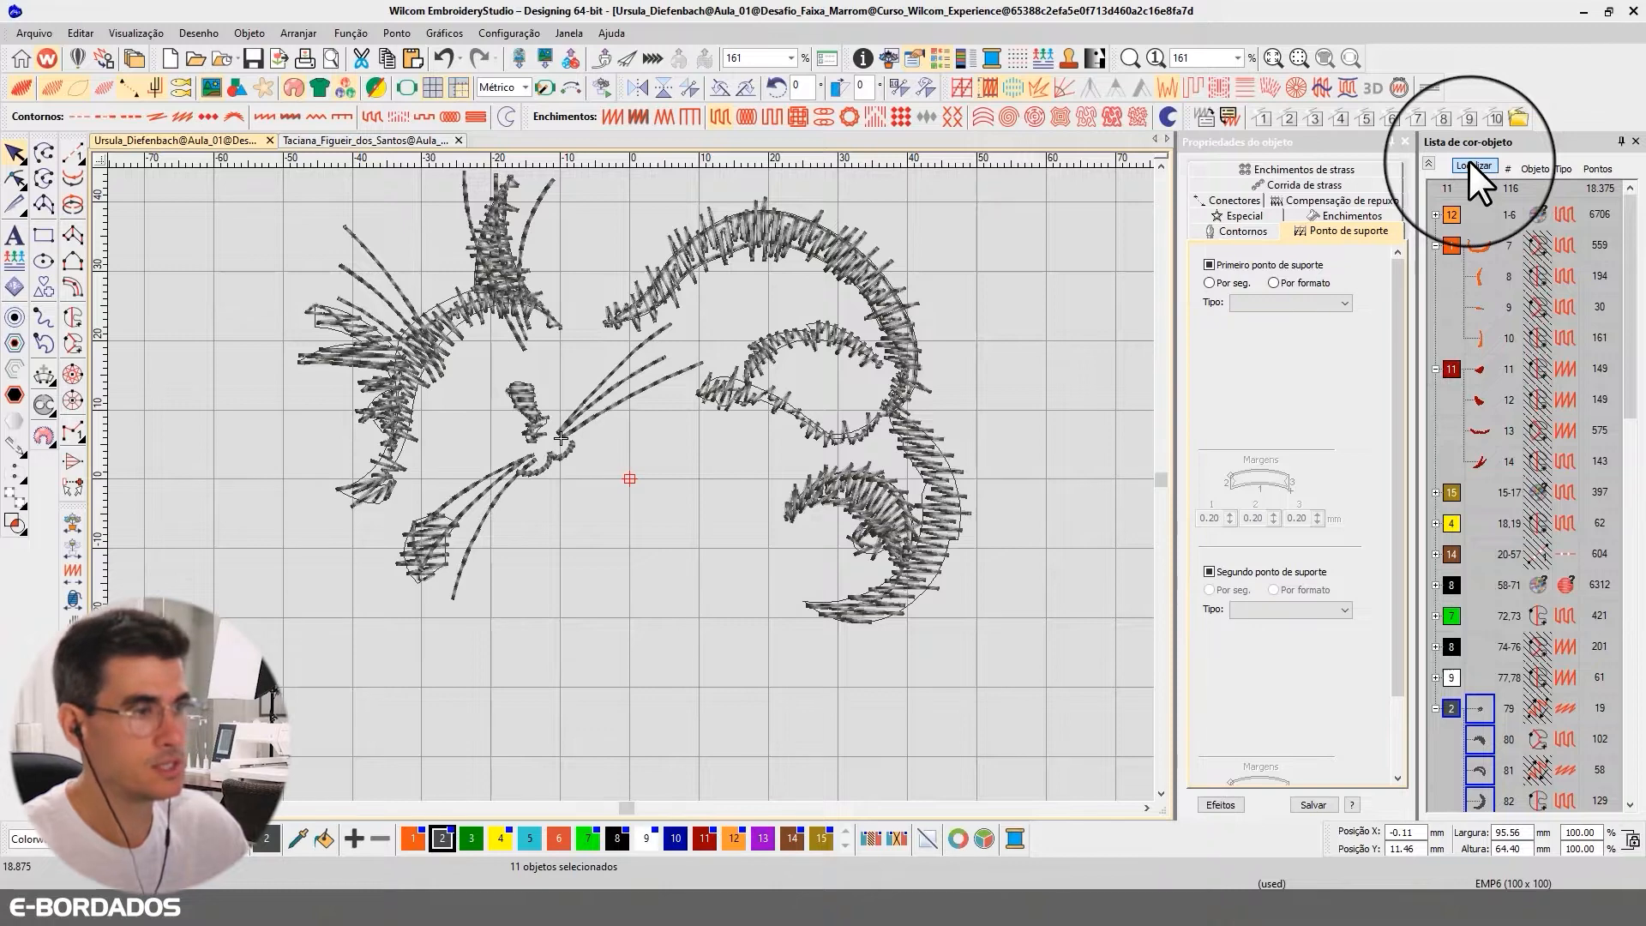
left_click(1469, 162)
left_click(1469, 161)
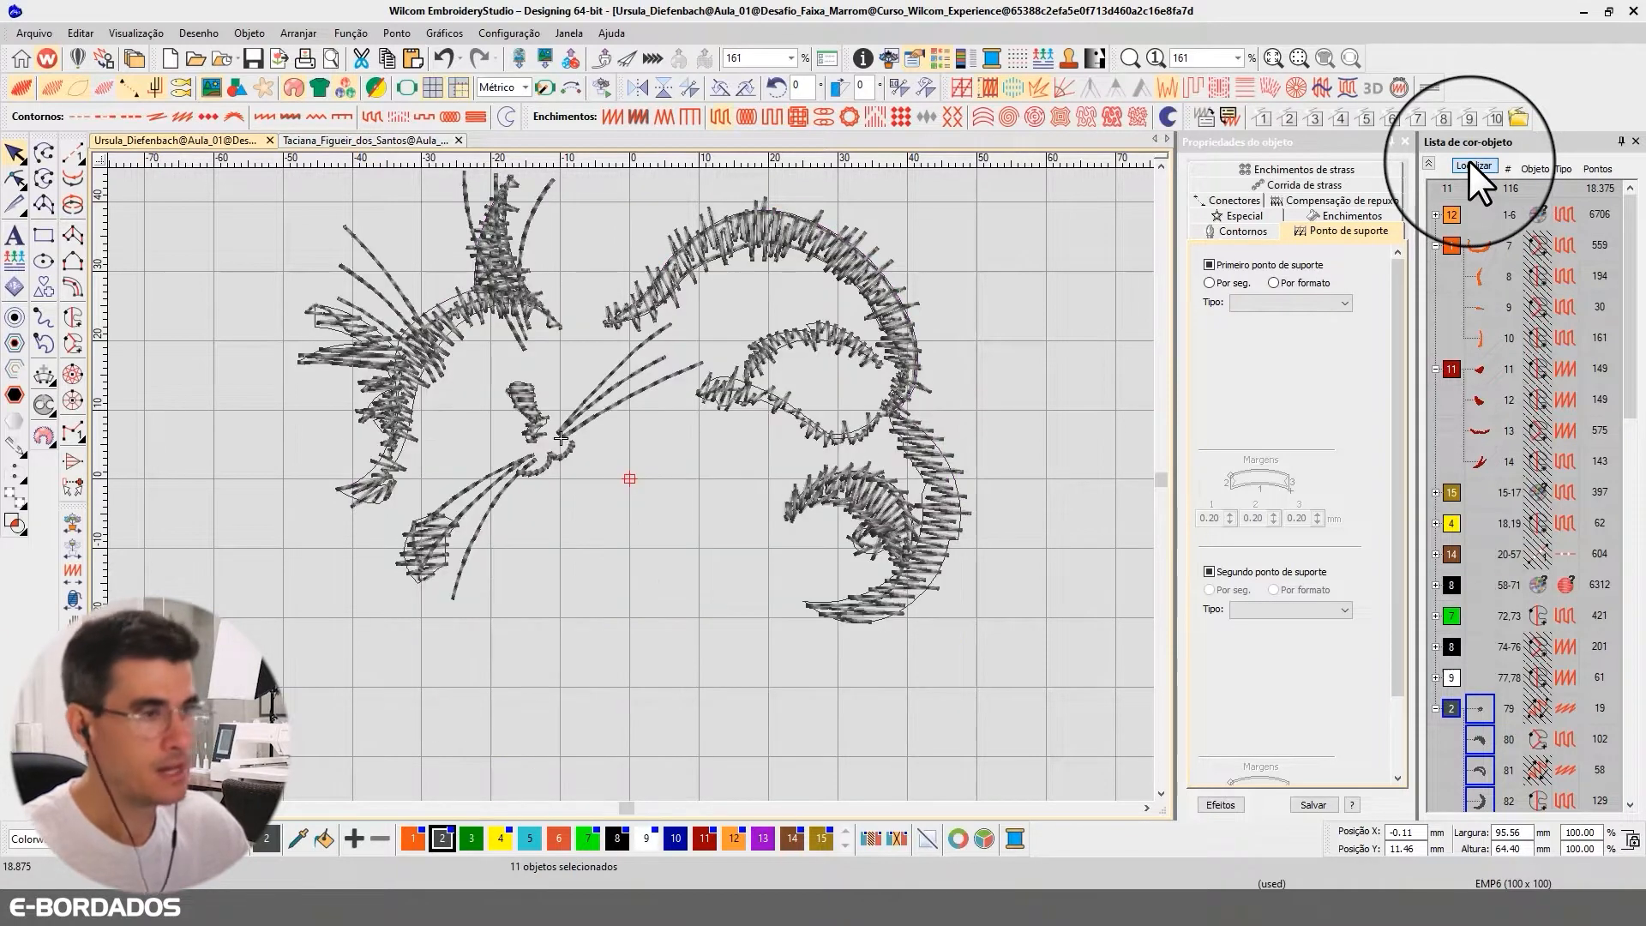
left_click(1469, 161)
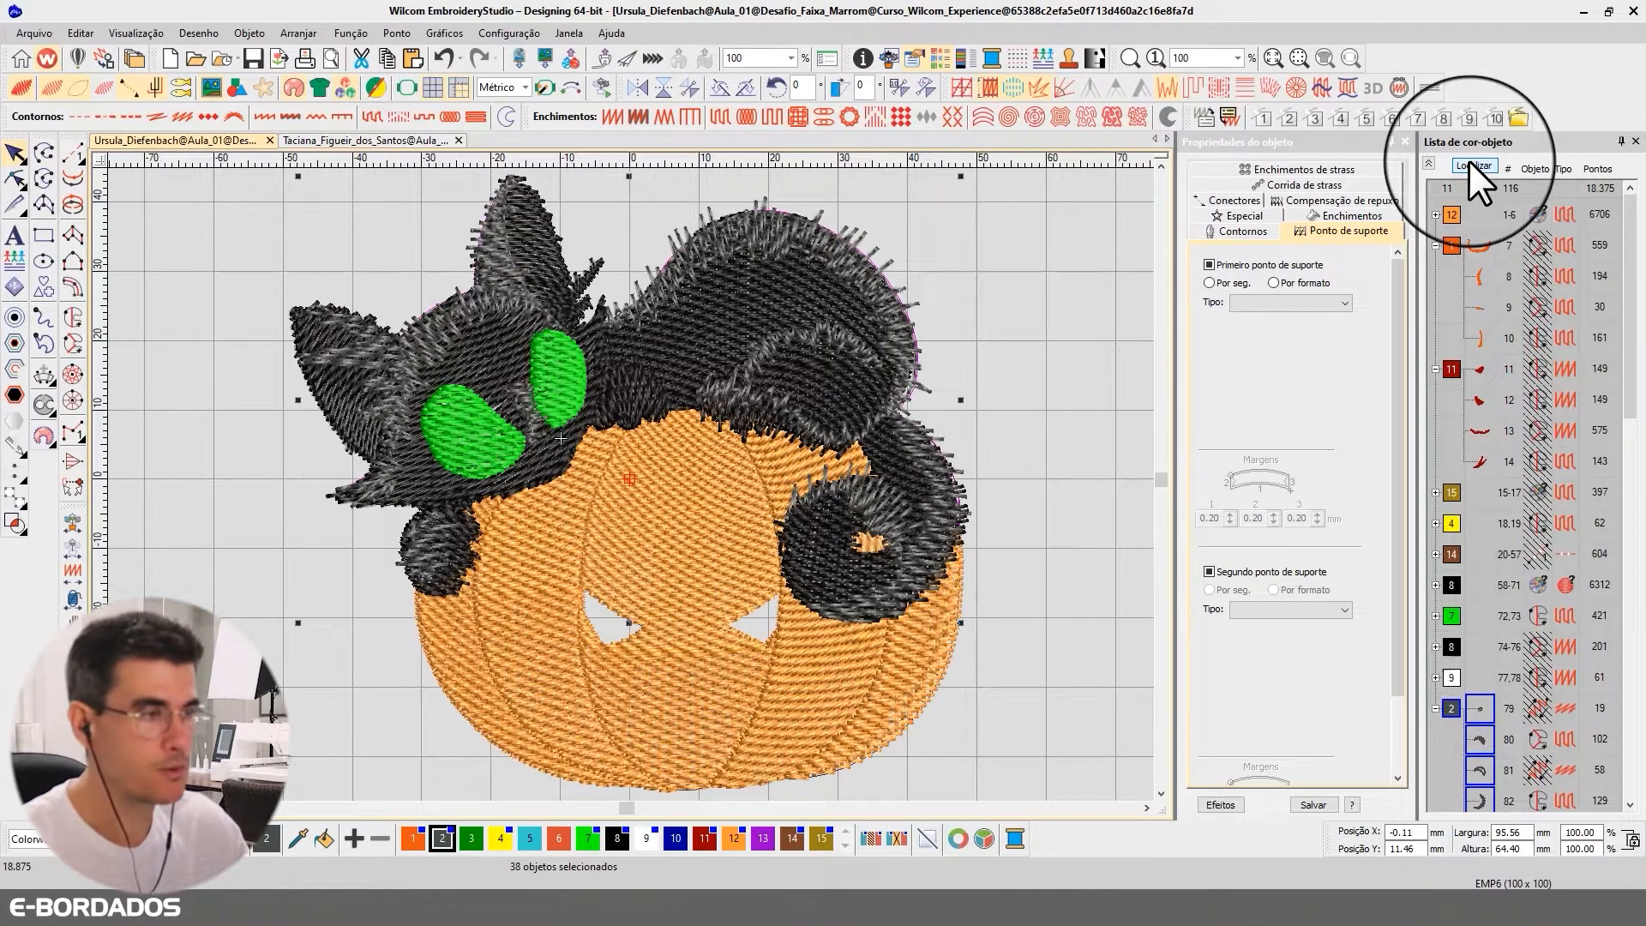
left_click(1469, 161)
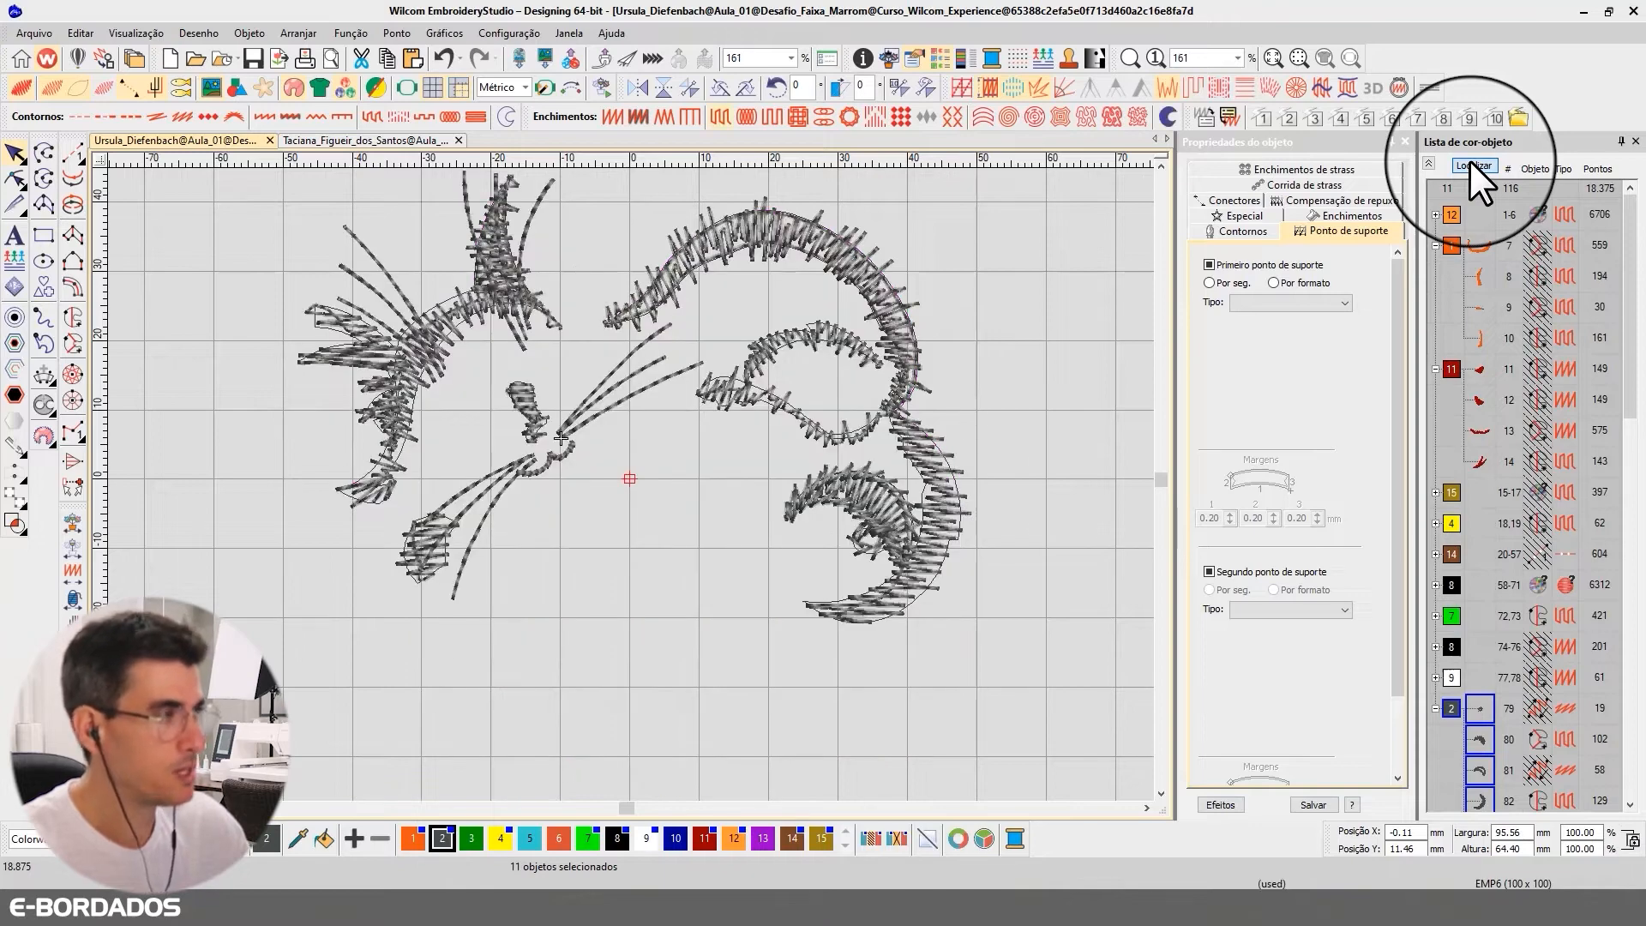
left_click(1471, 163)
left_click(1475, 166)
left_click(1475, 166)
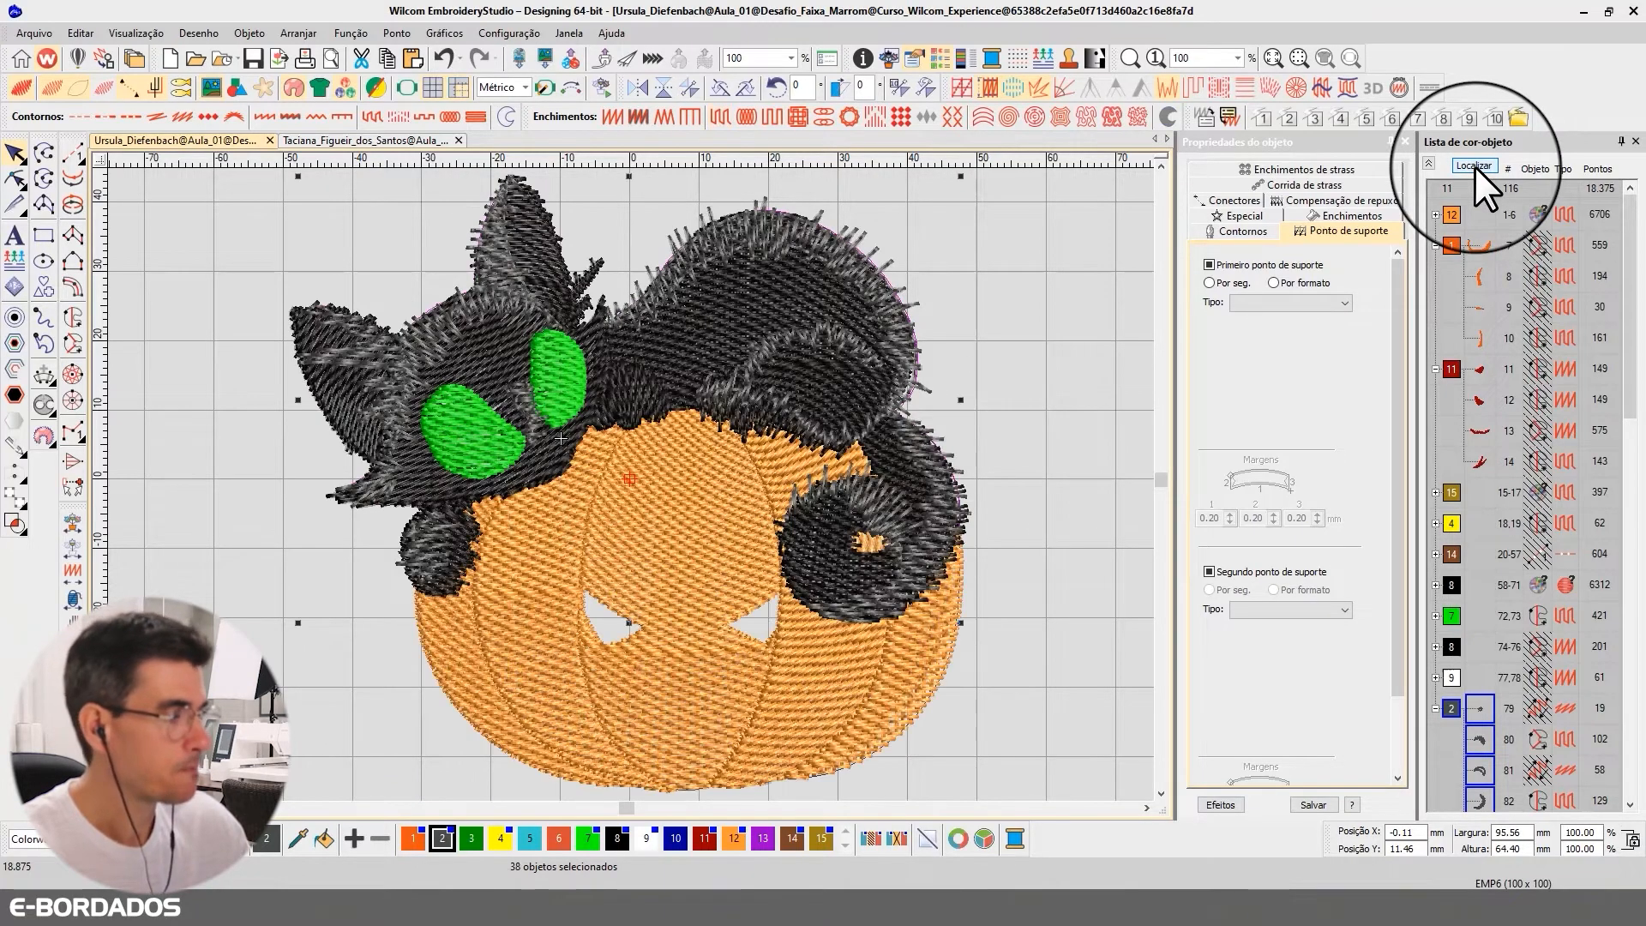
Hide all the selected dark grey colour 2 fur details and clear the selection.
right_click(1459, 703)
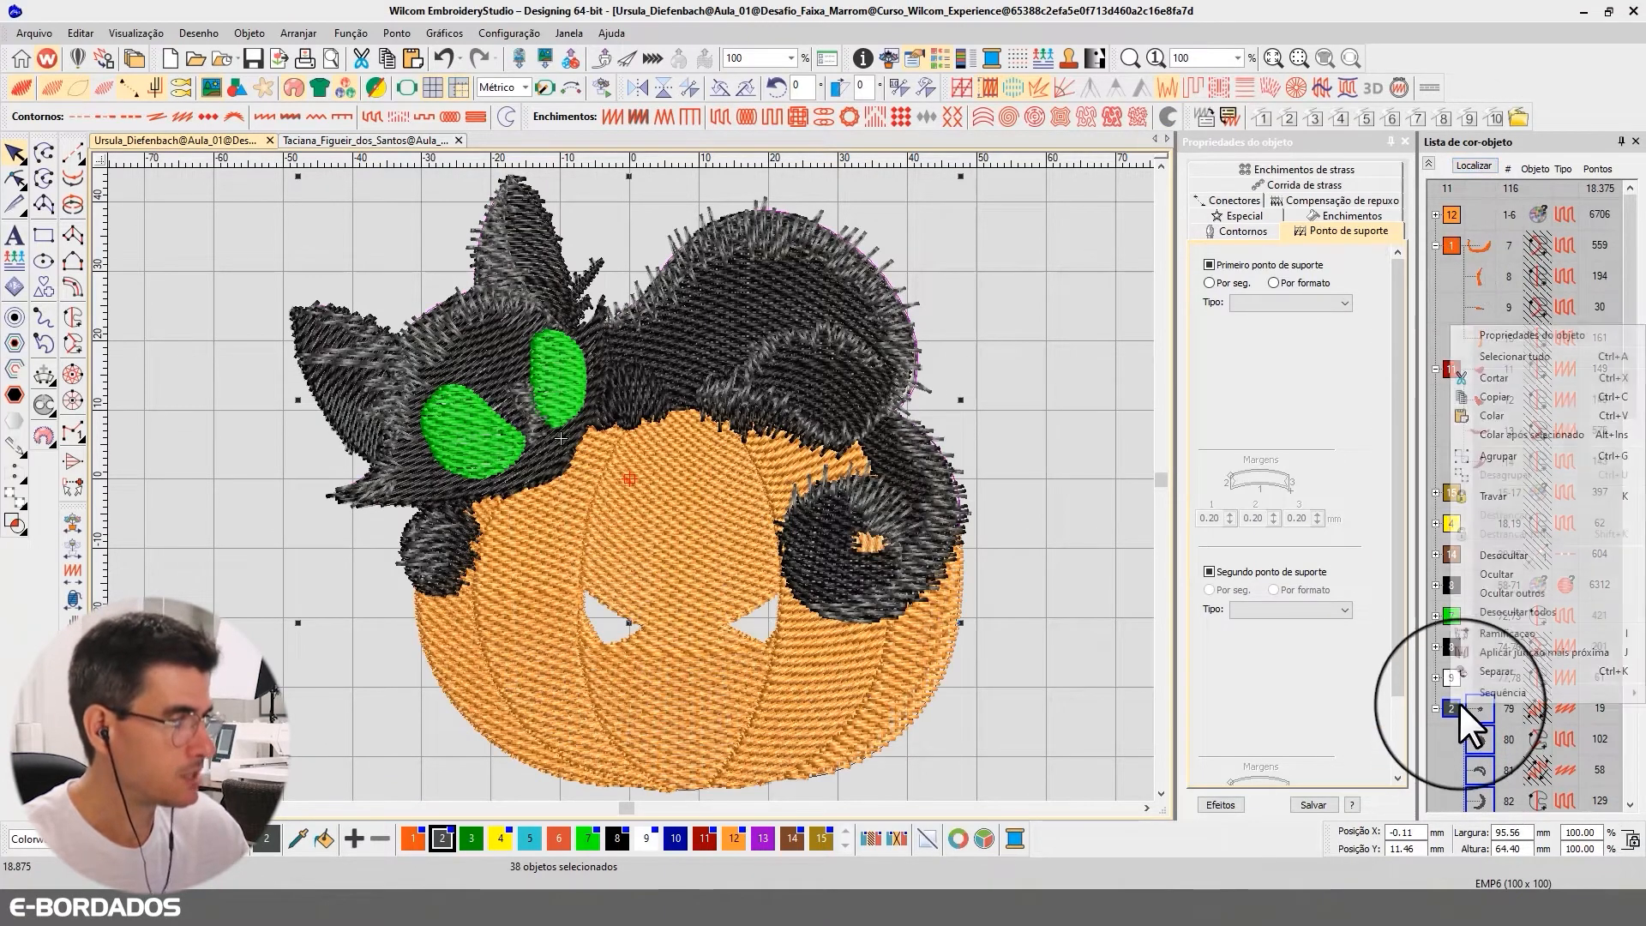
left_click(1496, 574)
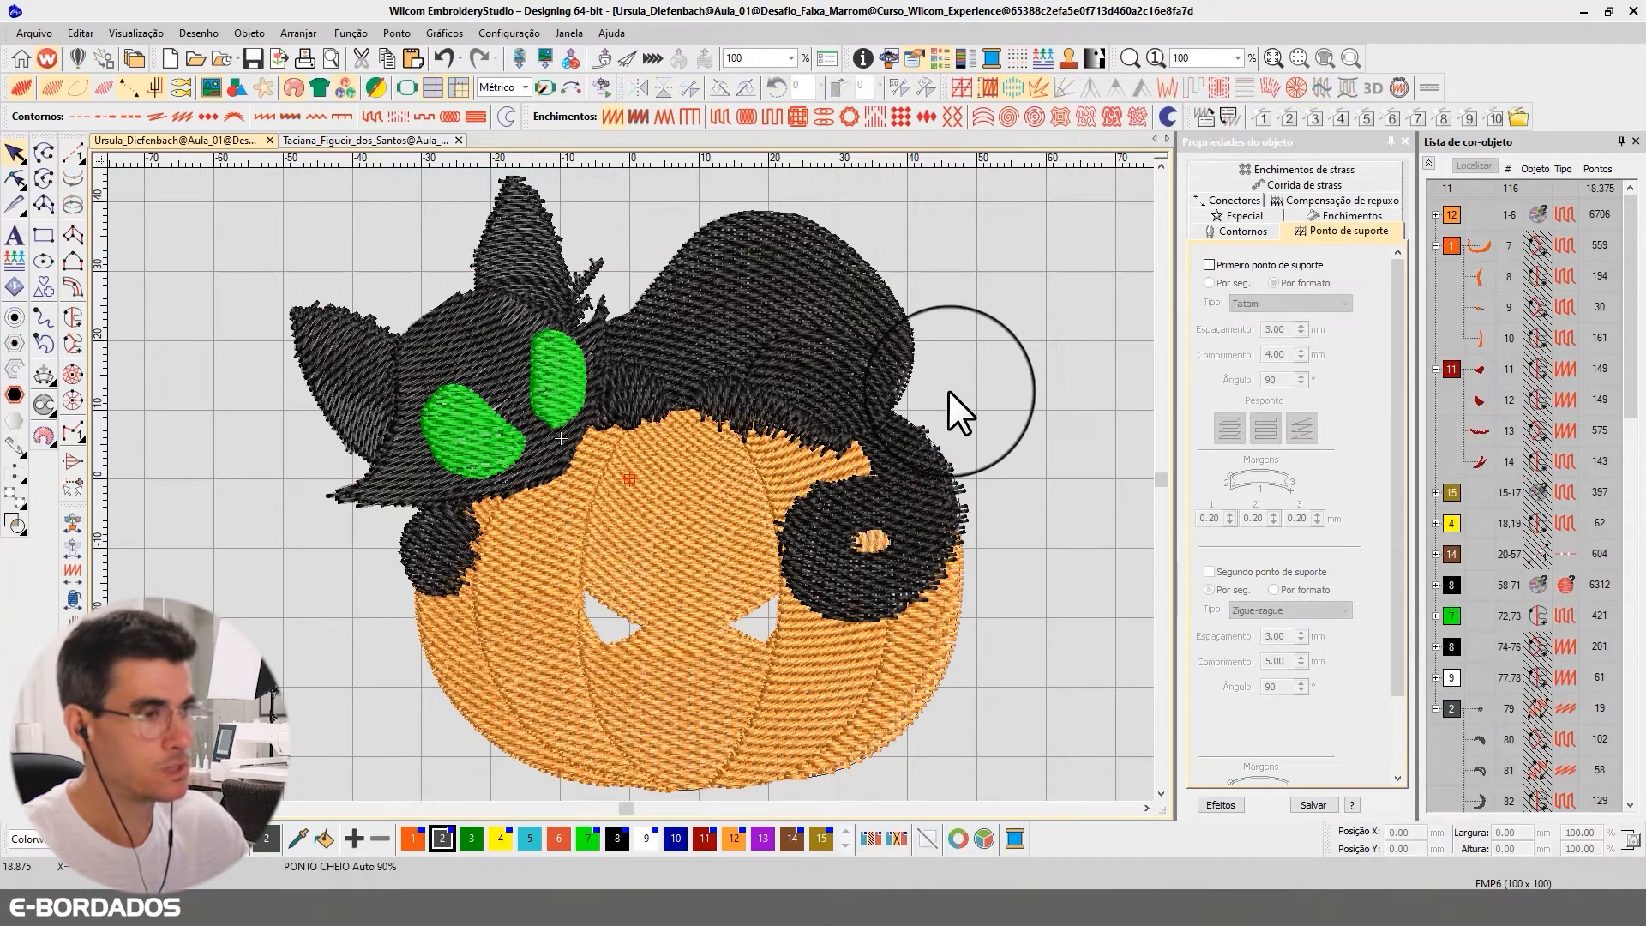
left_click(984, 336)
Examine the stitch structure of the cat and pumpkin without the realistic thread view, including the head fill's underlay.
key("t")
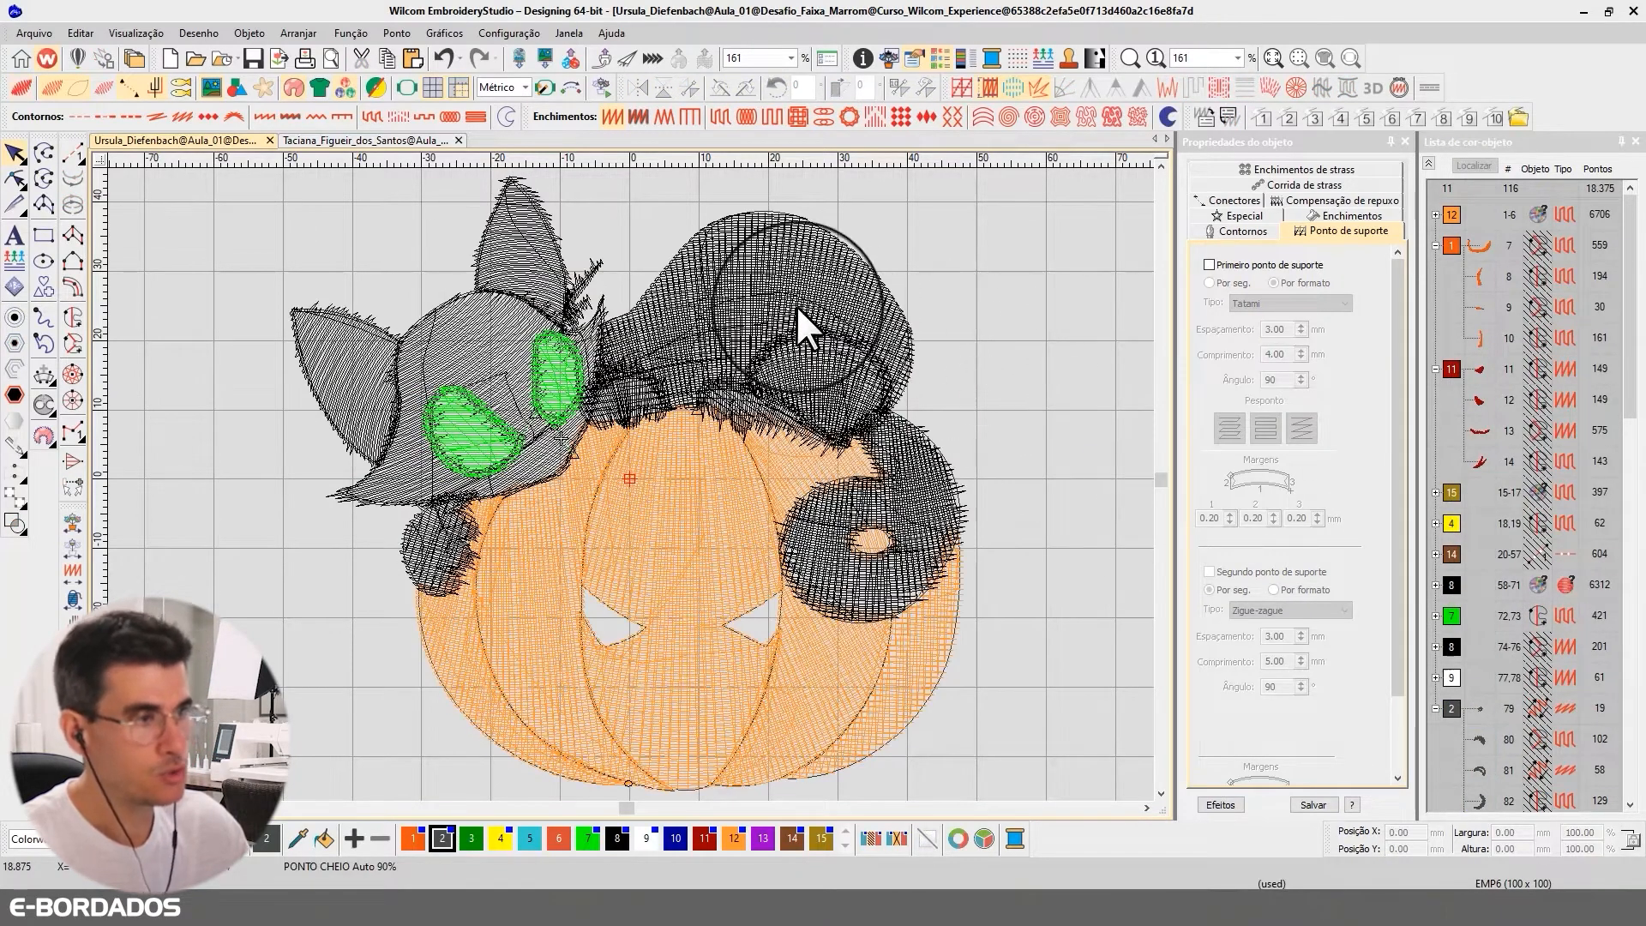
key("t")
key("t")
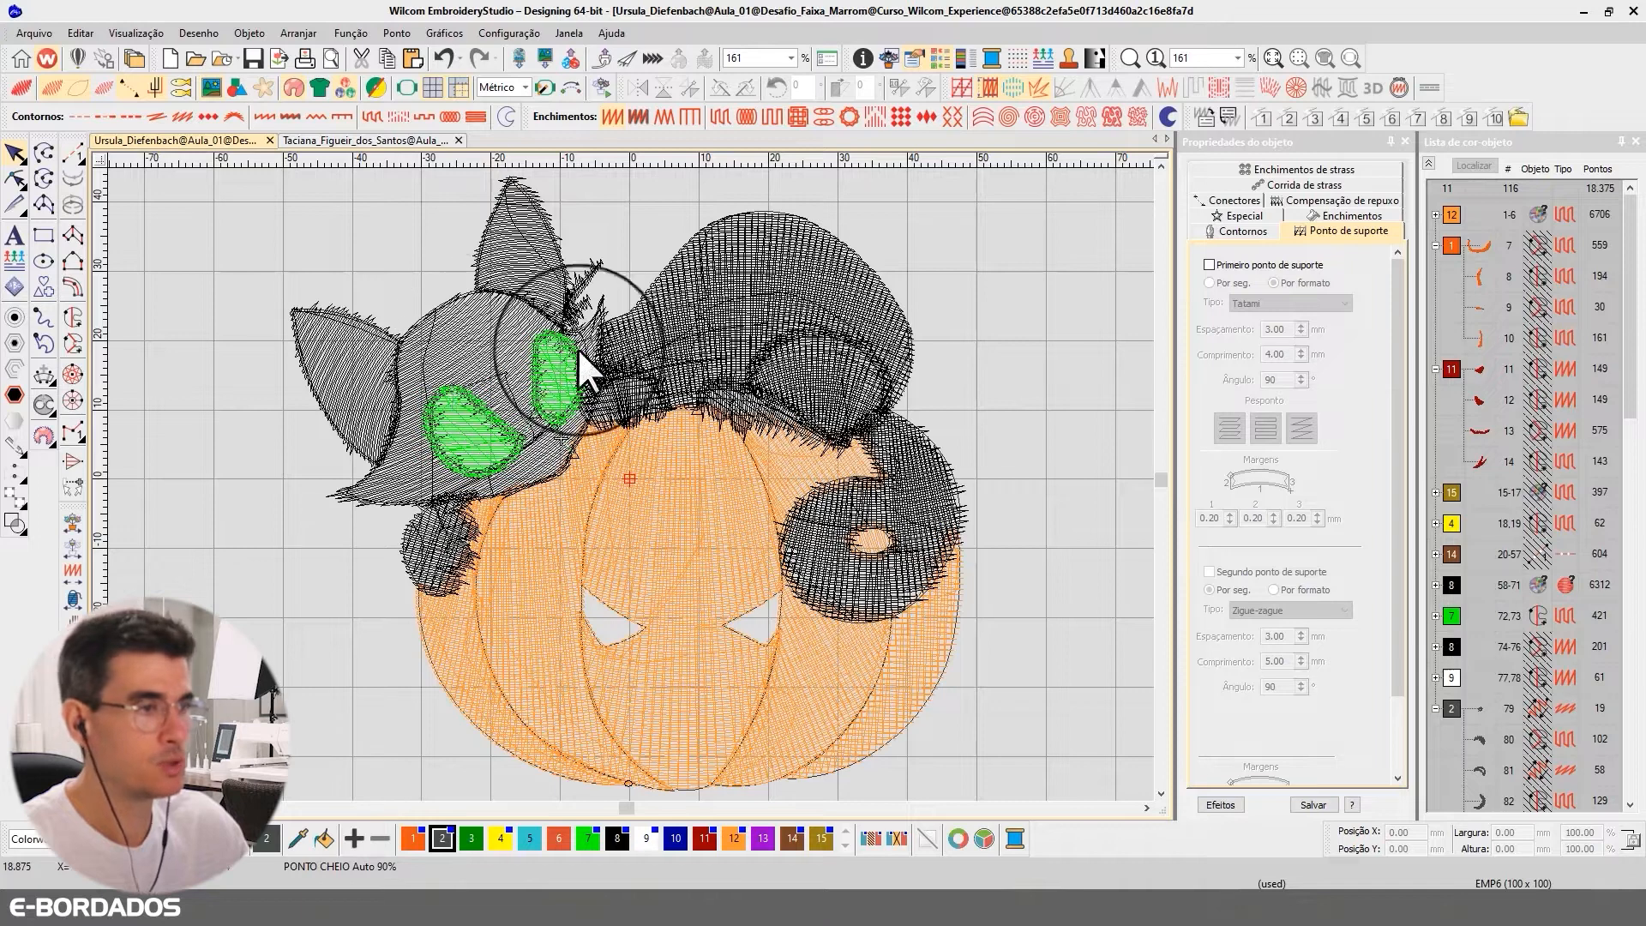
key("t")
left_click(579, 403)
key("t")
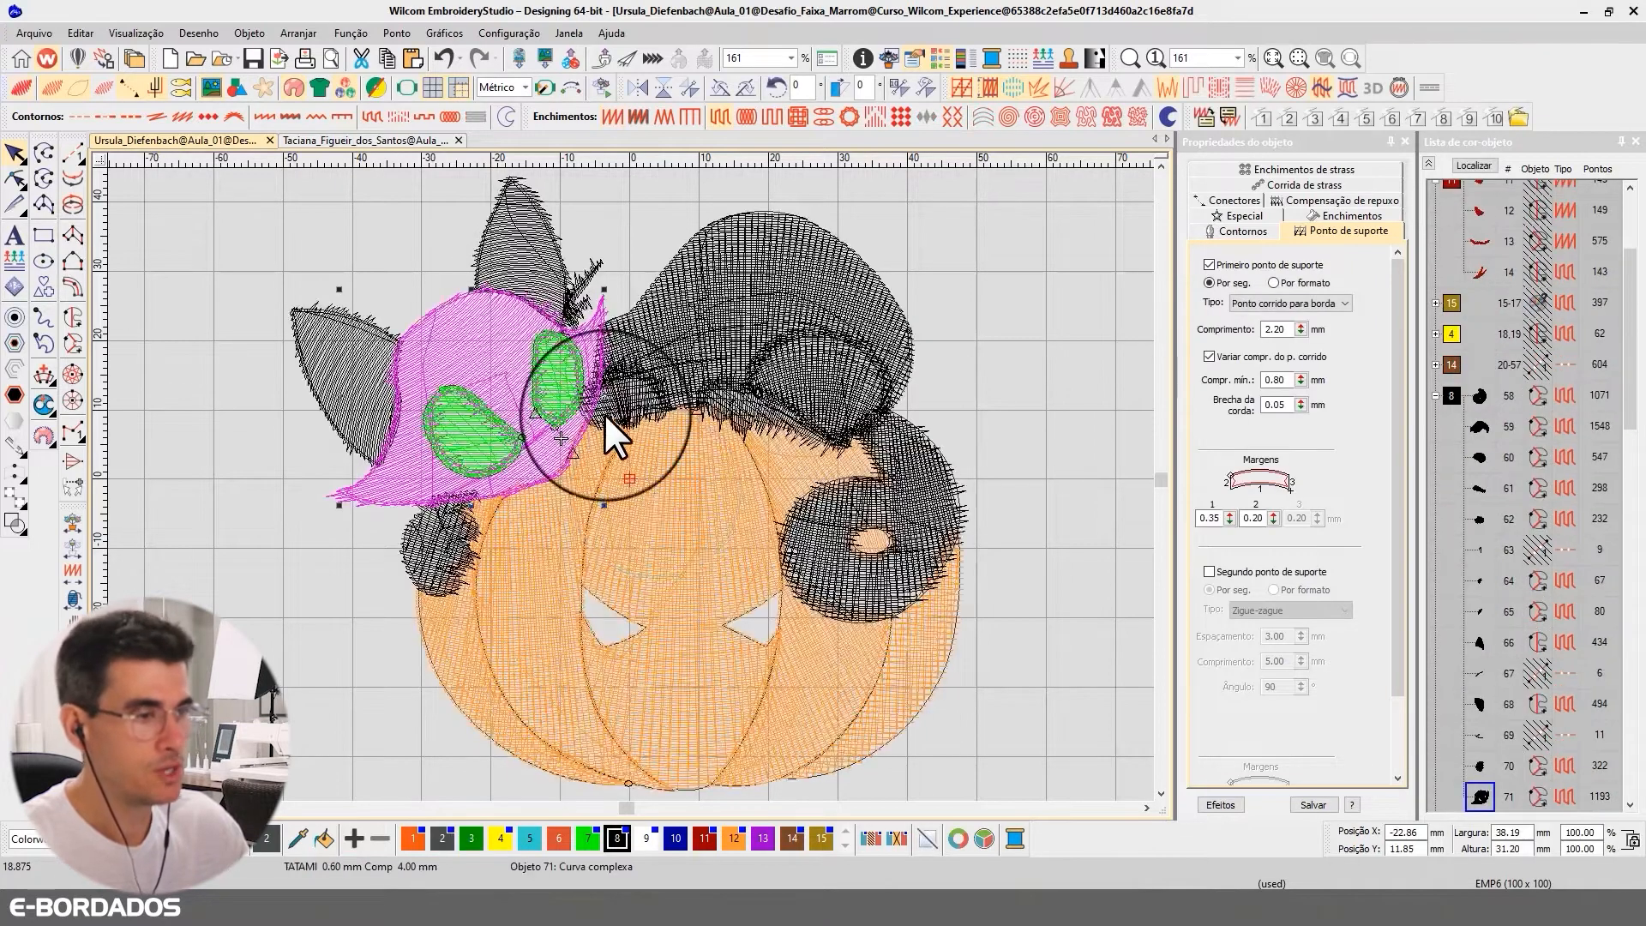
left_click(656, 511)
key("Escape")
key("t")
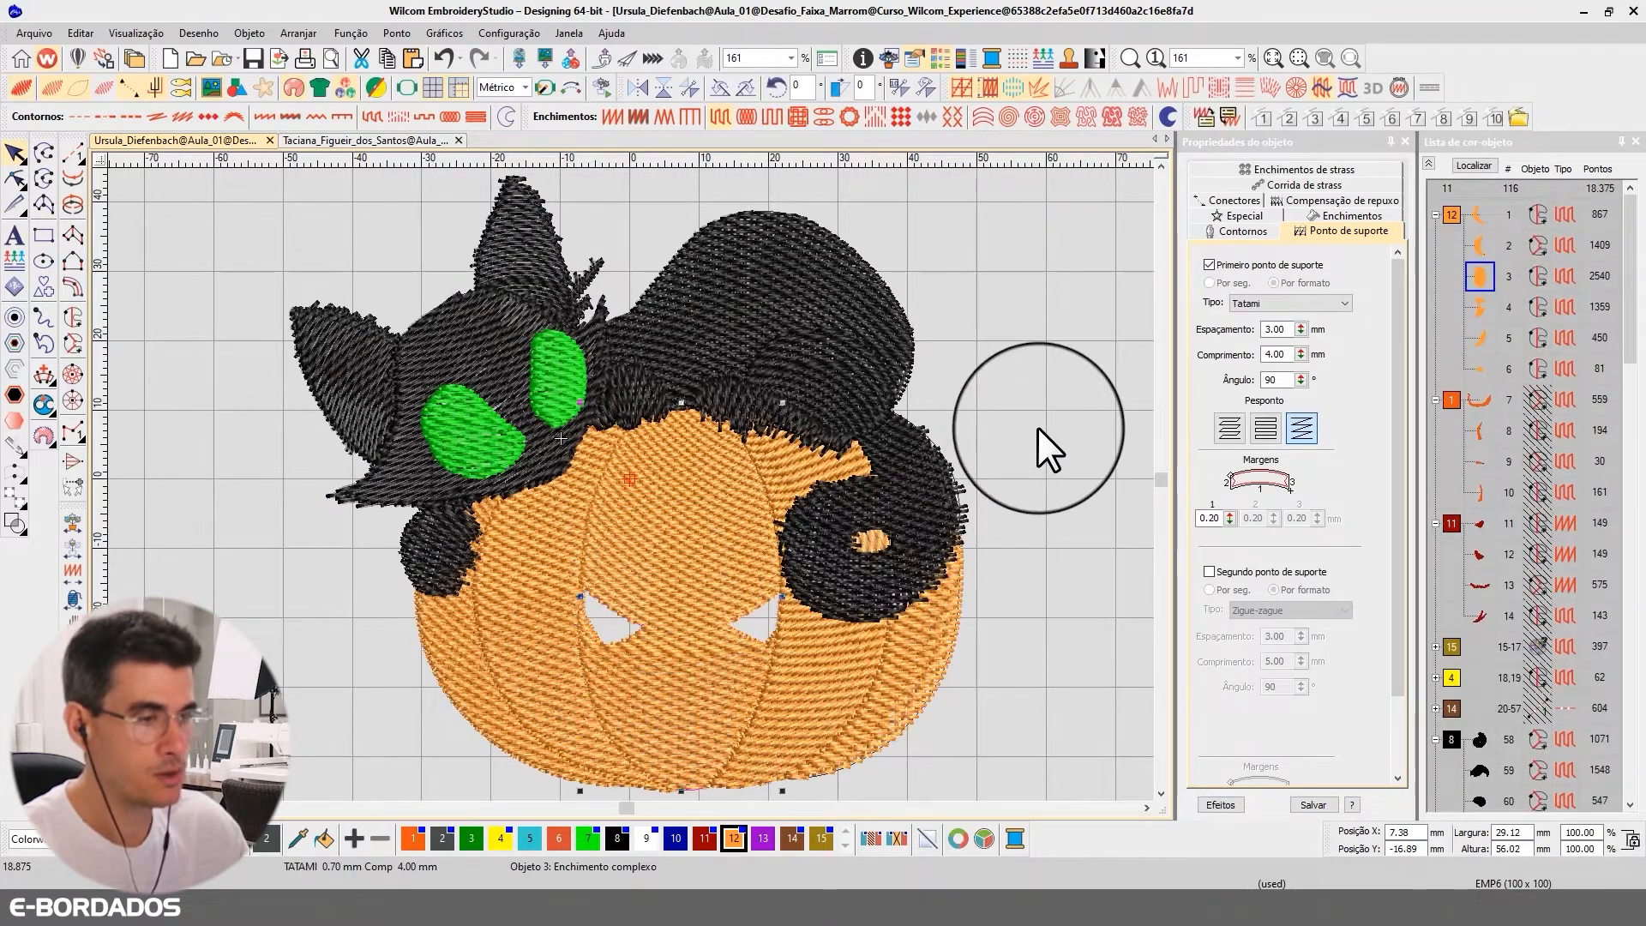
Select all the visible objects and turn off their first underlay.
key("ctrl+a")
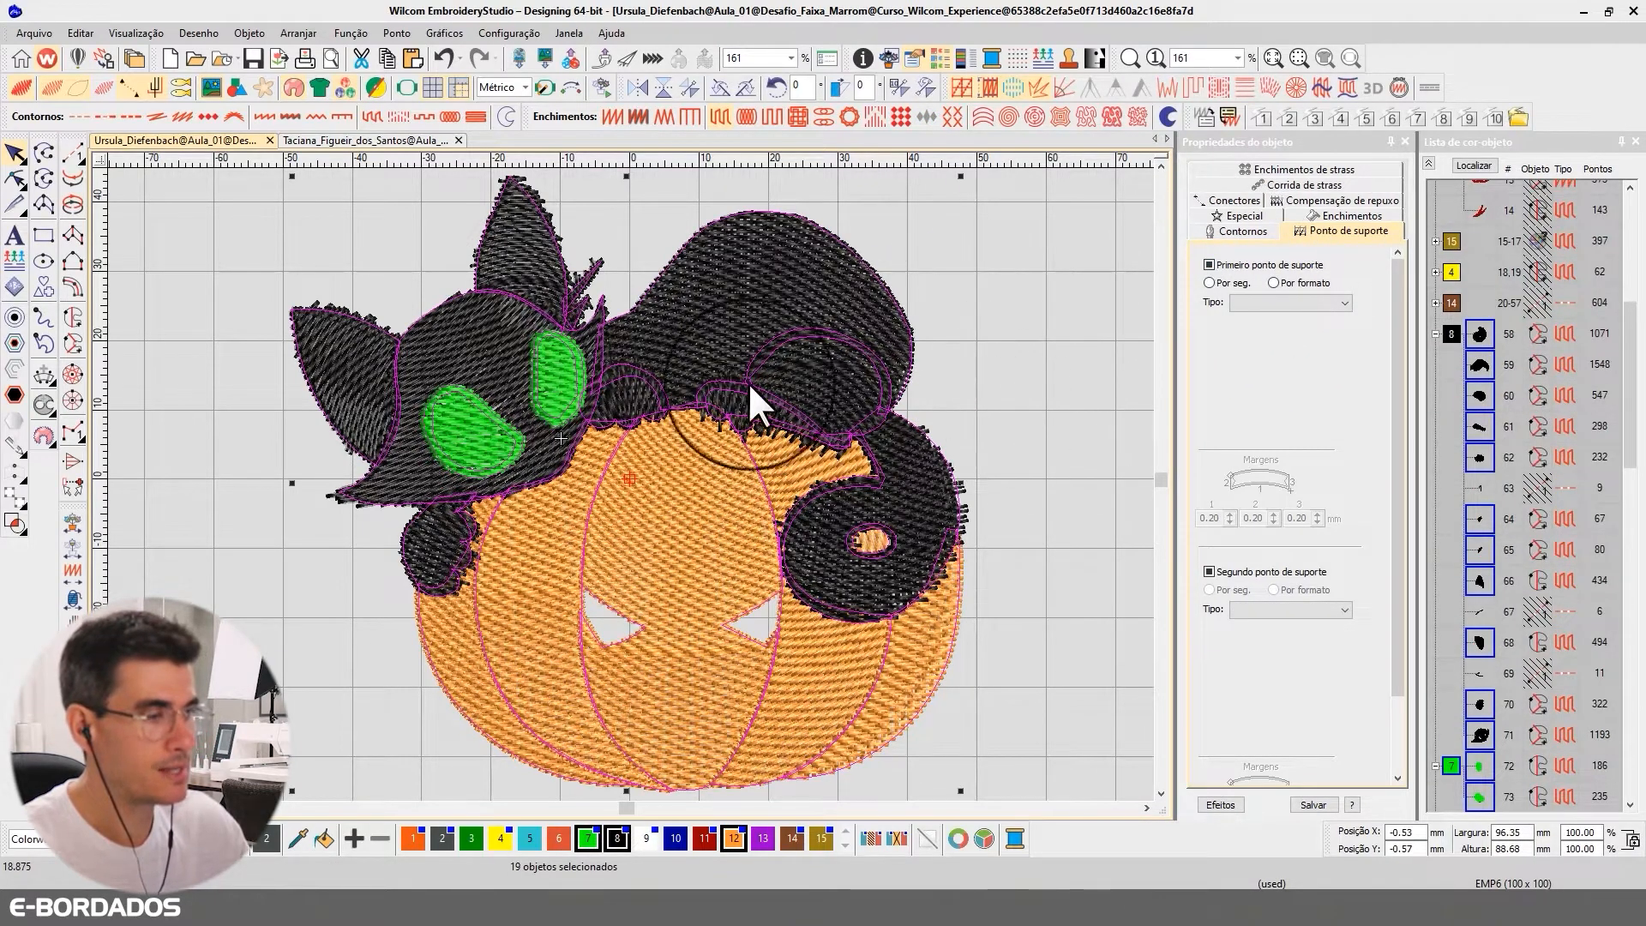
left_click(1211, 265)
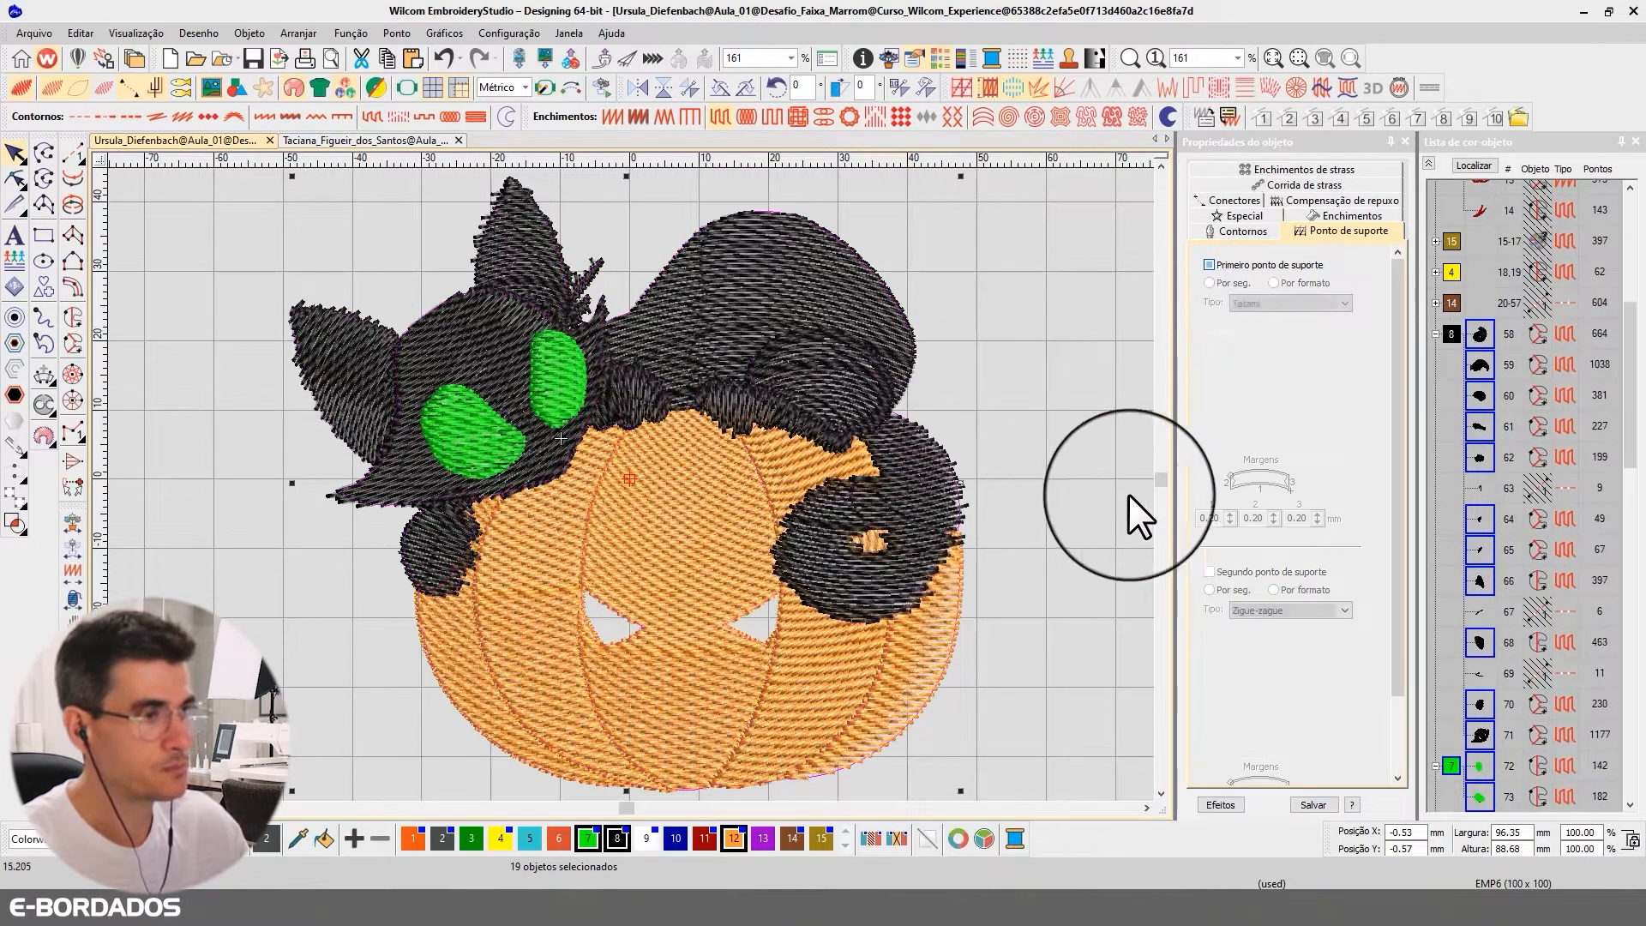
left_click(1082, 490)
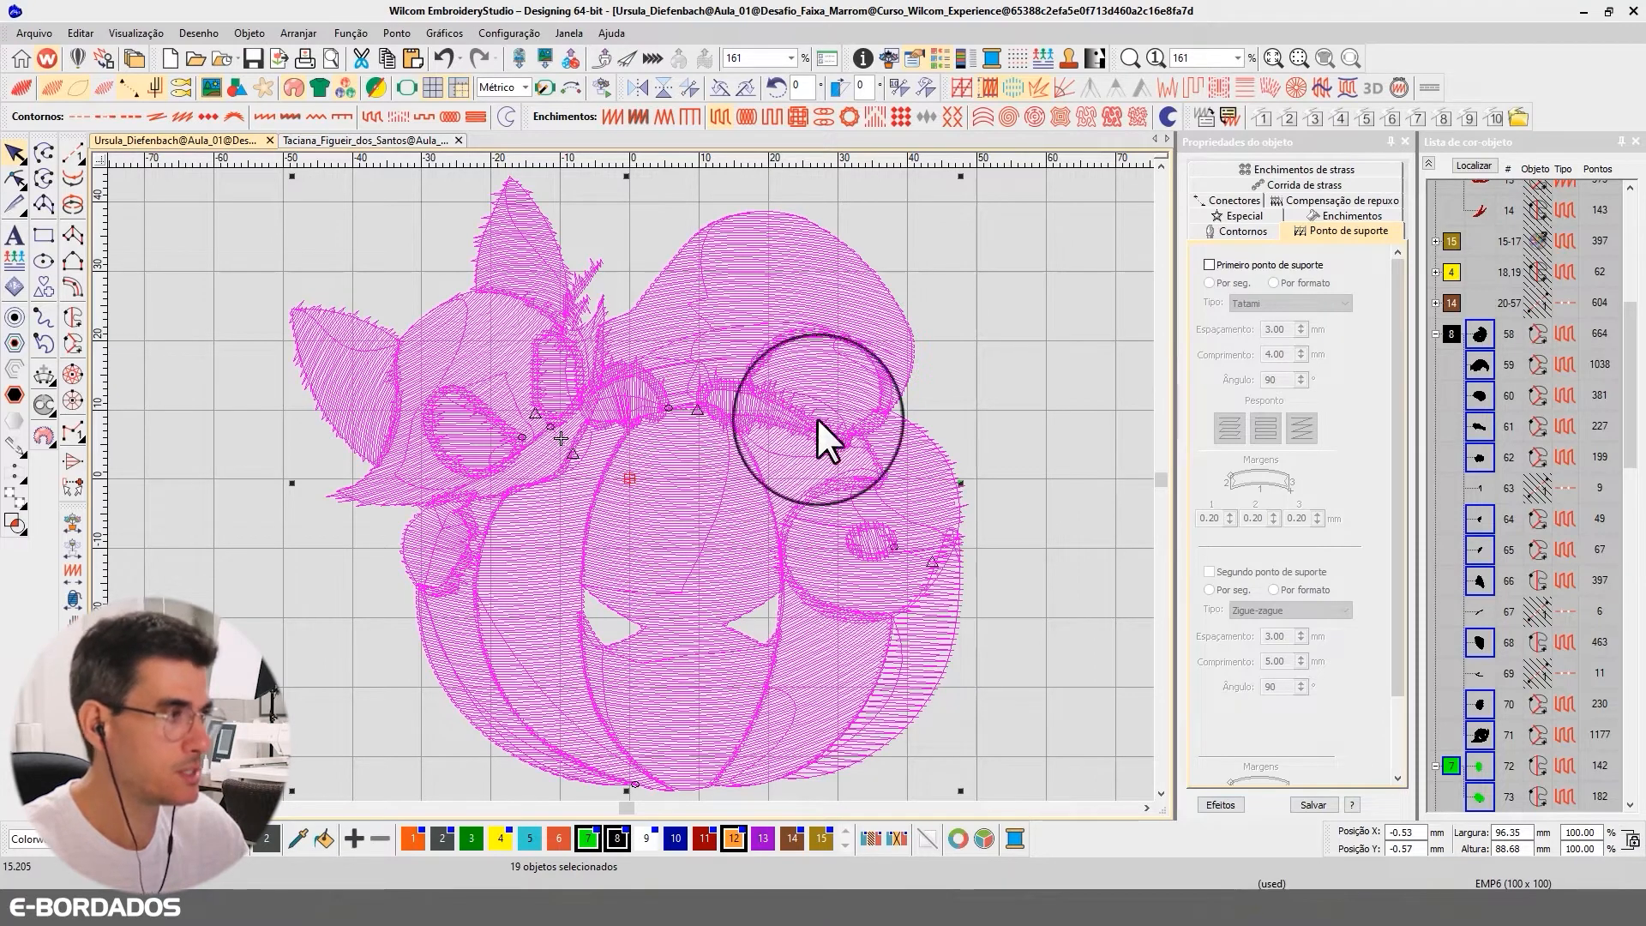
Turn the first underlay back on for the selected objects, shaped by format with Tatami at 3.00 mm spacing.
left_click(1226, 263)
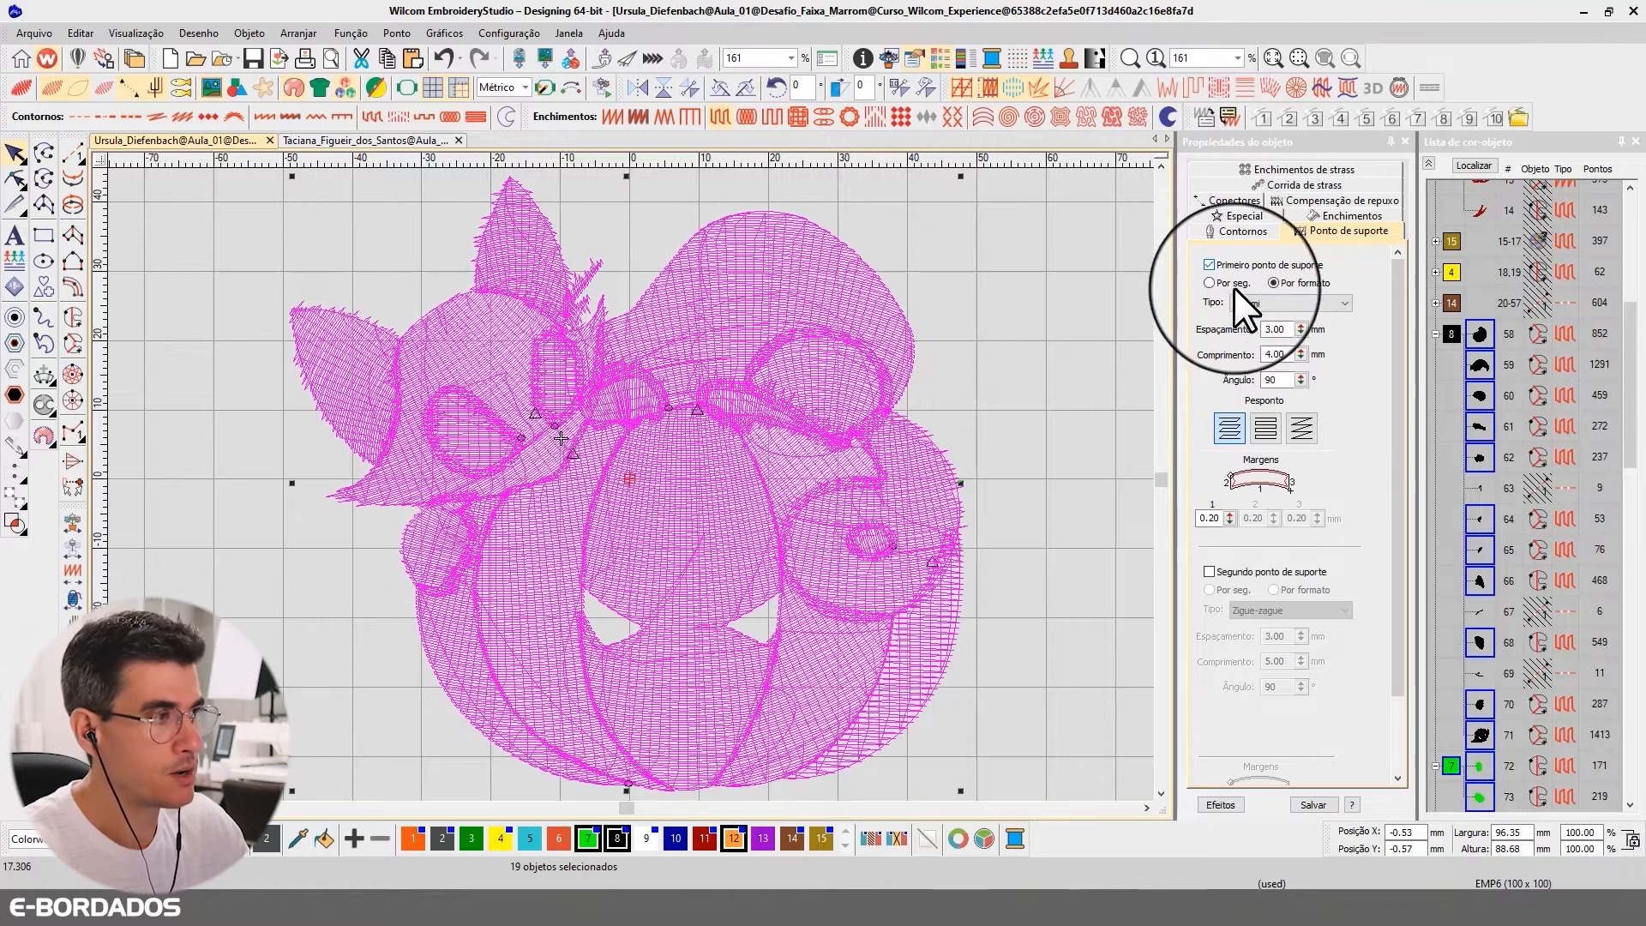
double_click(1295, 329)
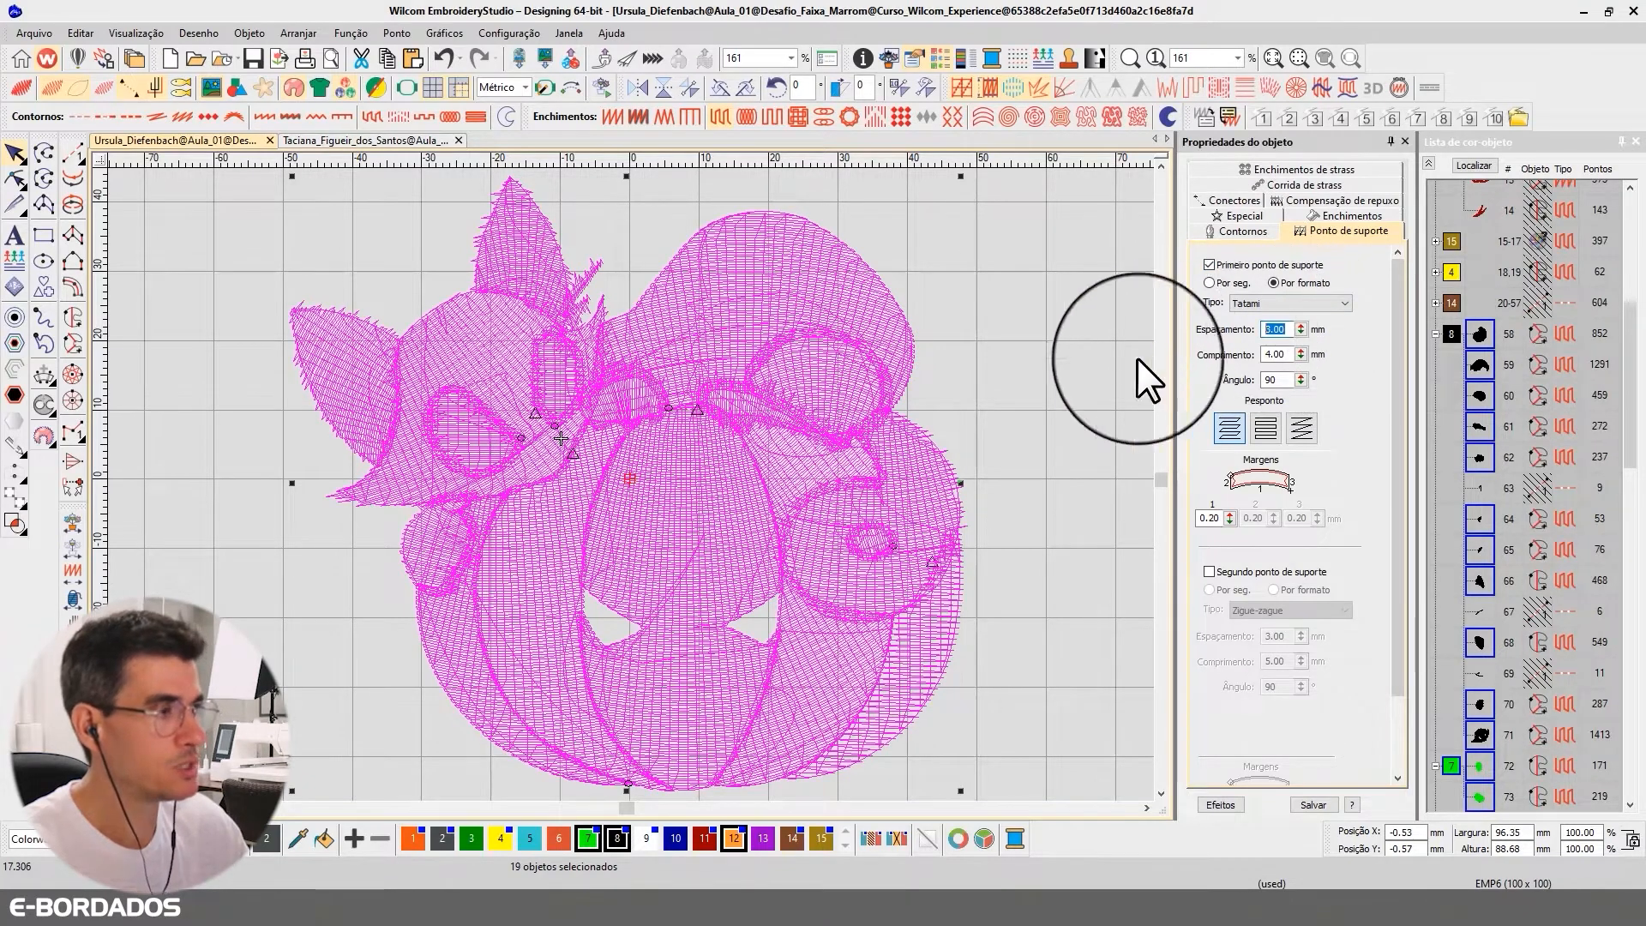
left_click(1469, 164)
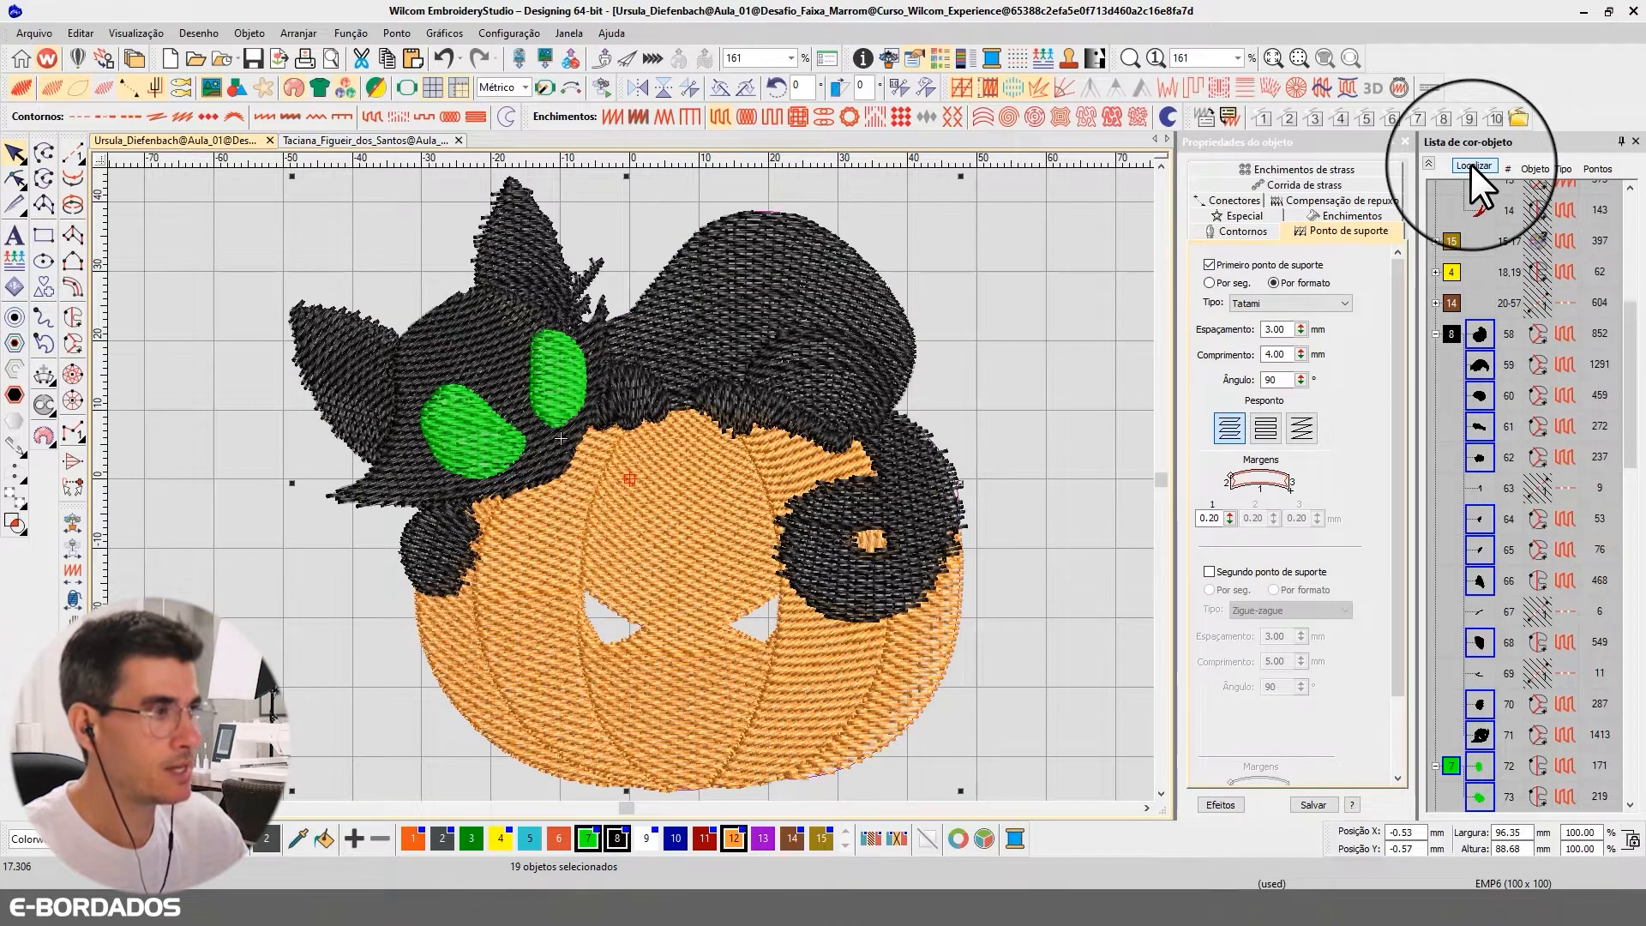
Try a Tatami fill spacing of 0.70 mm on the selected objects.
left_click(1351, 216)
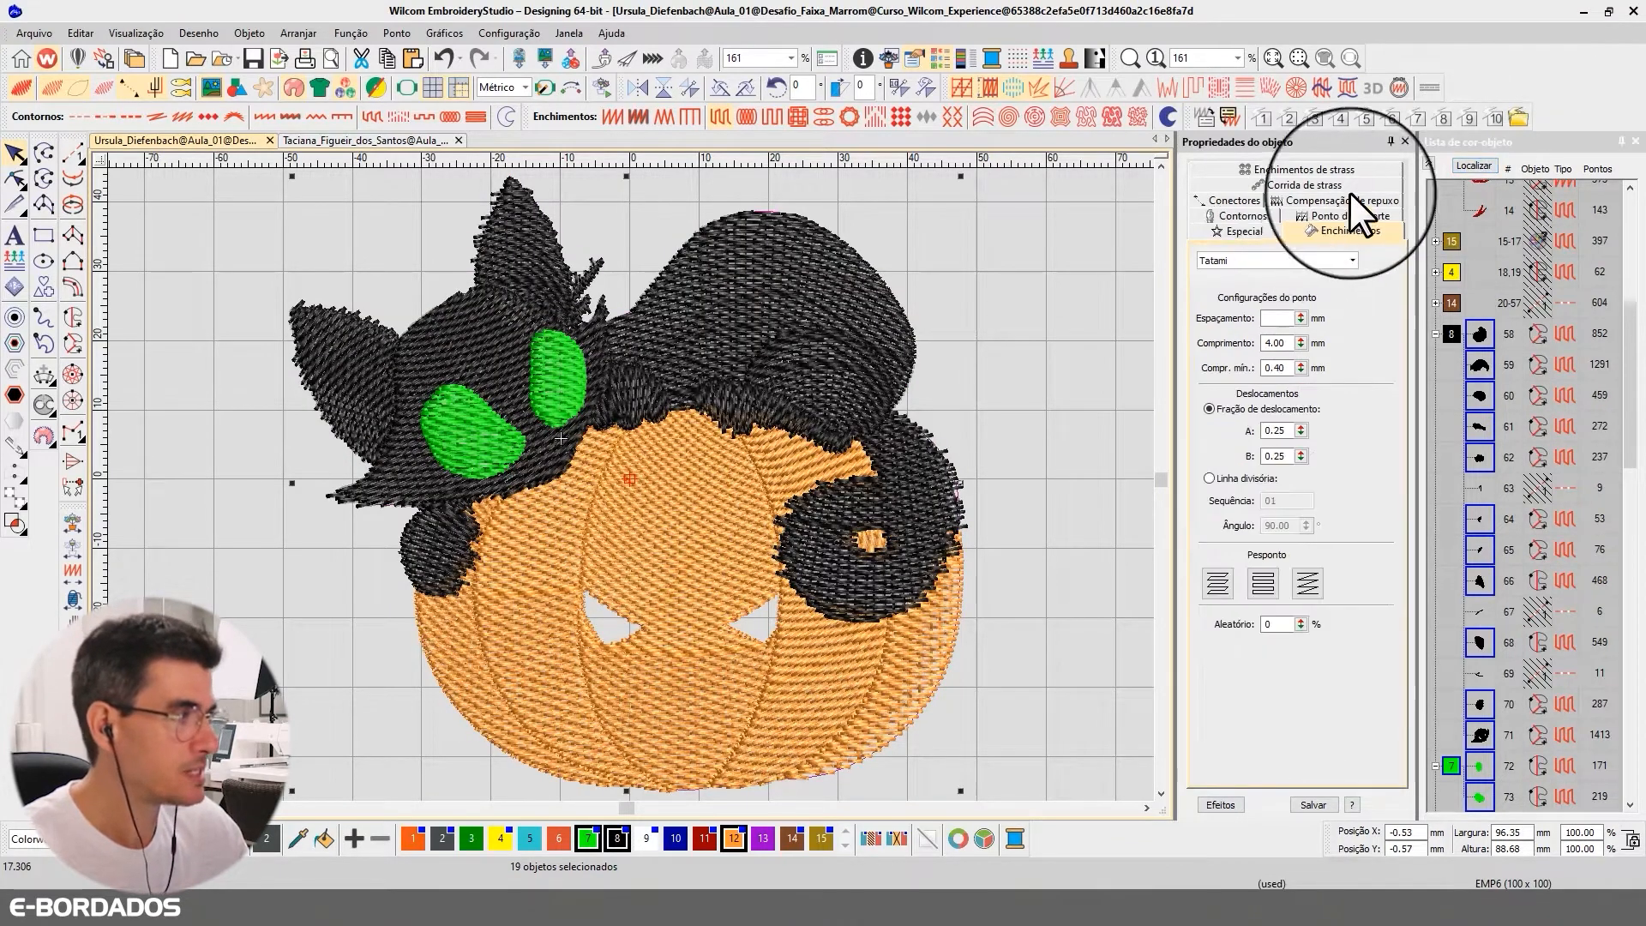
left_click(1284, 317)
type("0.70")
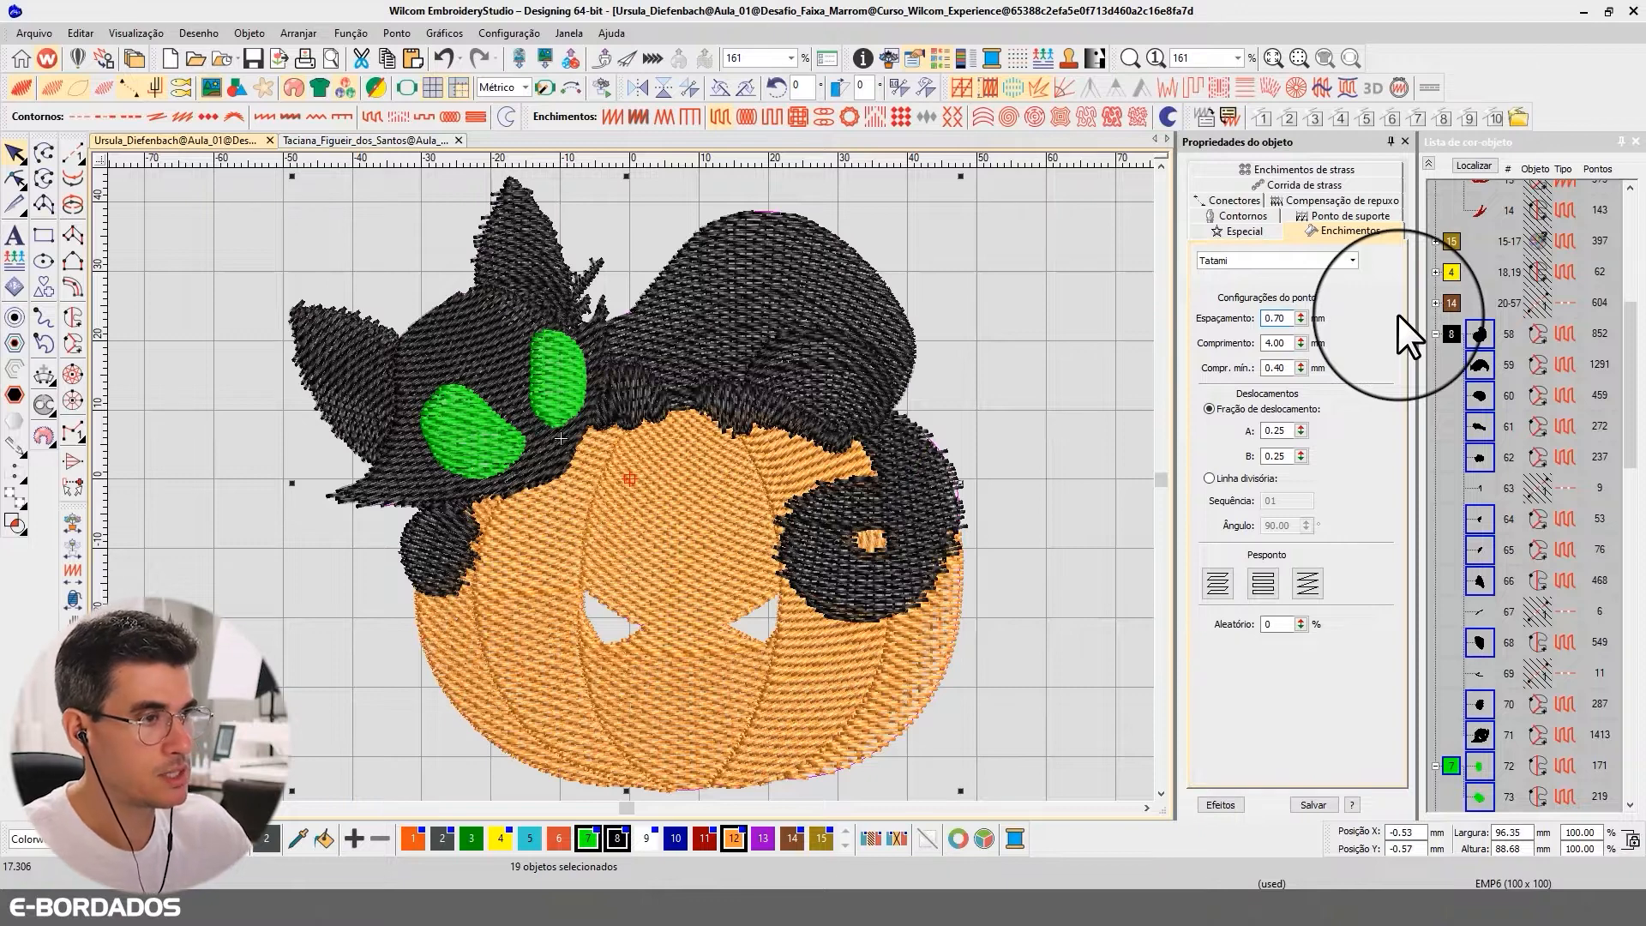
key("Return")
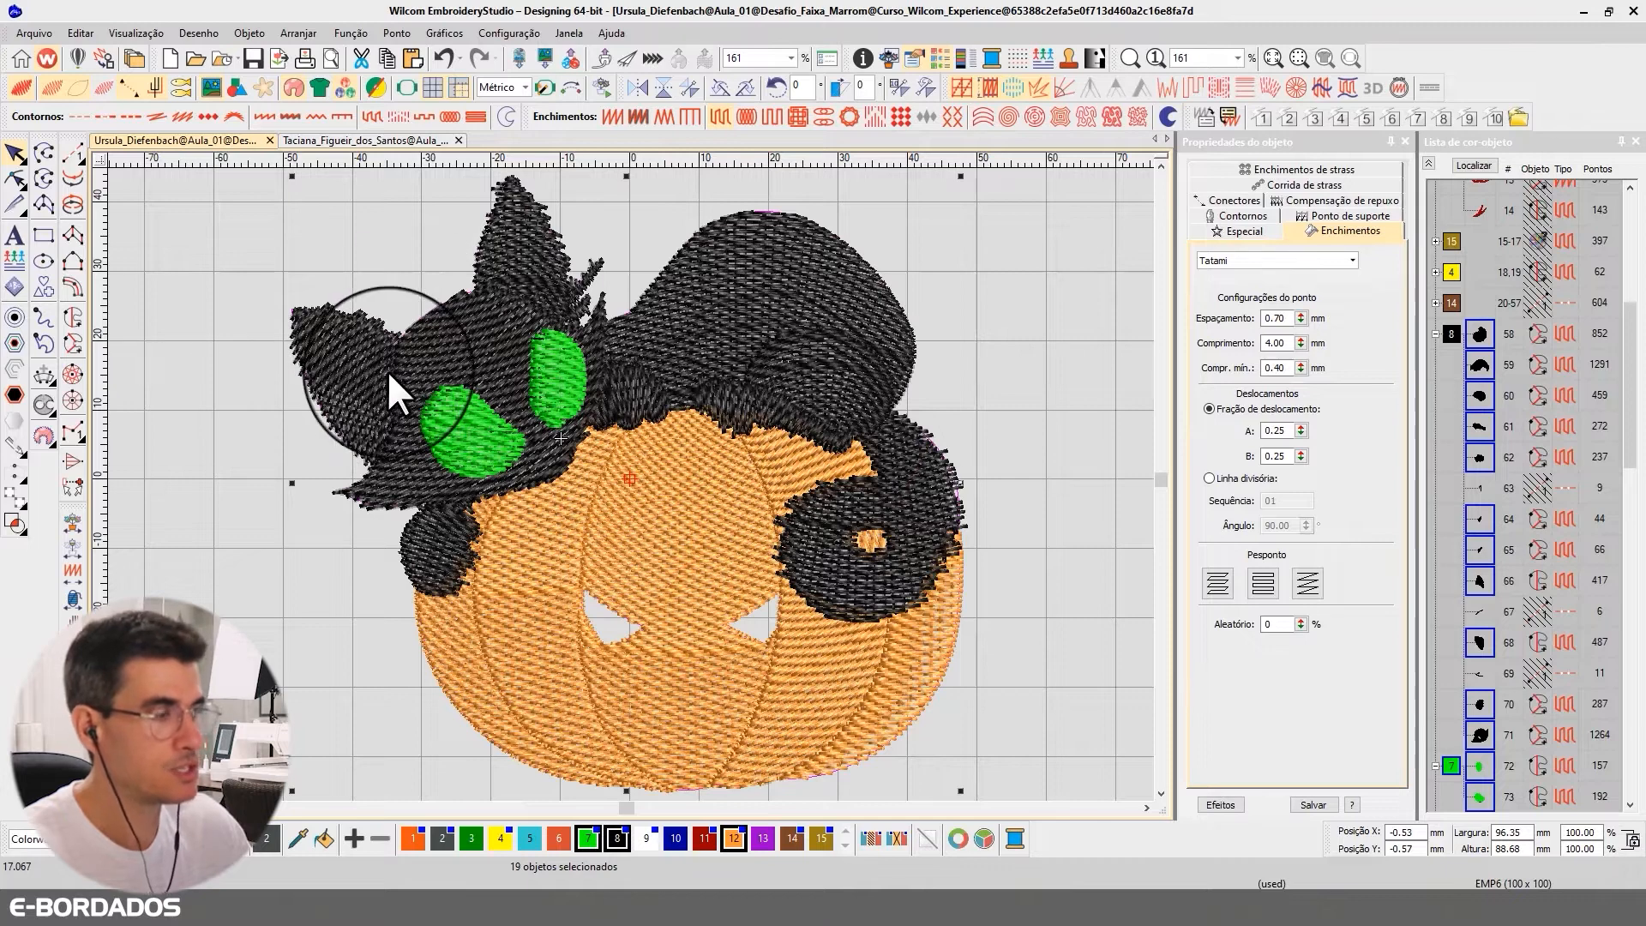
Set the selected objects' Tatami fill spacing to 0.60 mm and locate them in the design.
left_click_drag(1272, 318, 1327, 330)
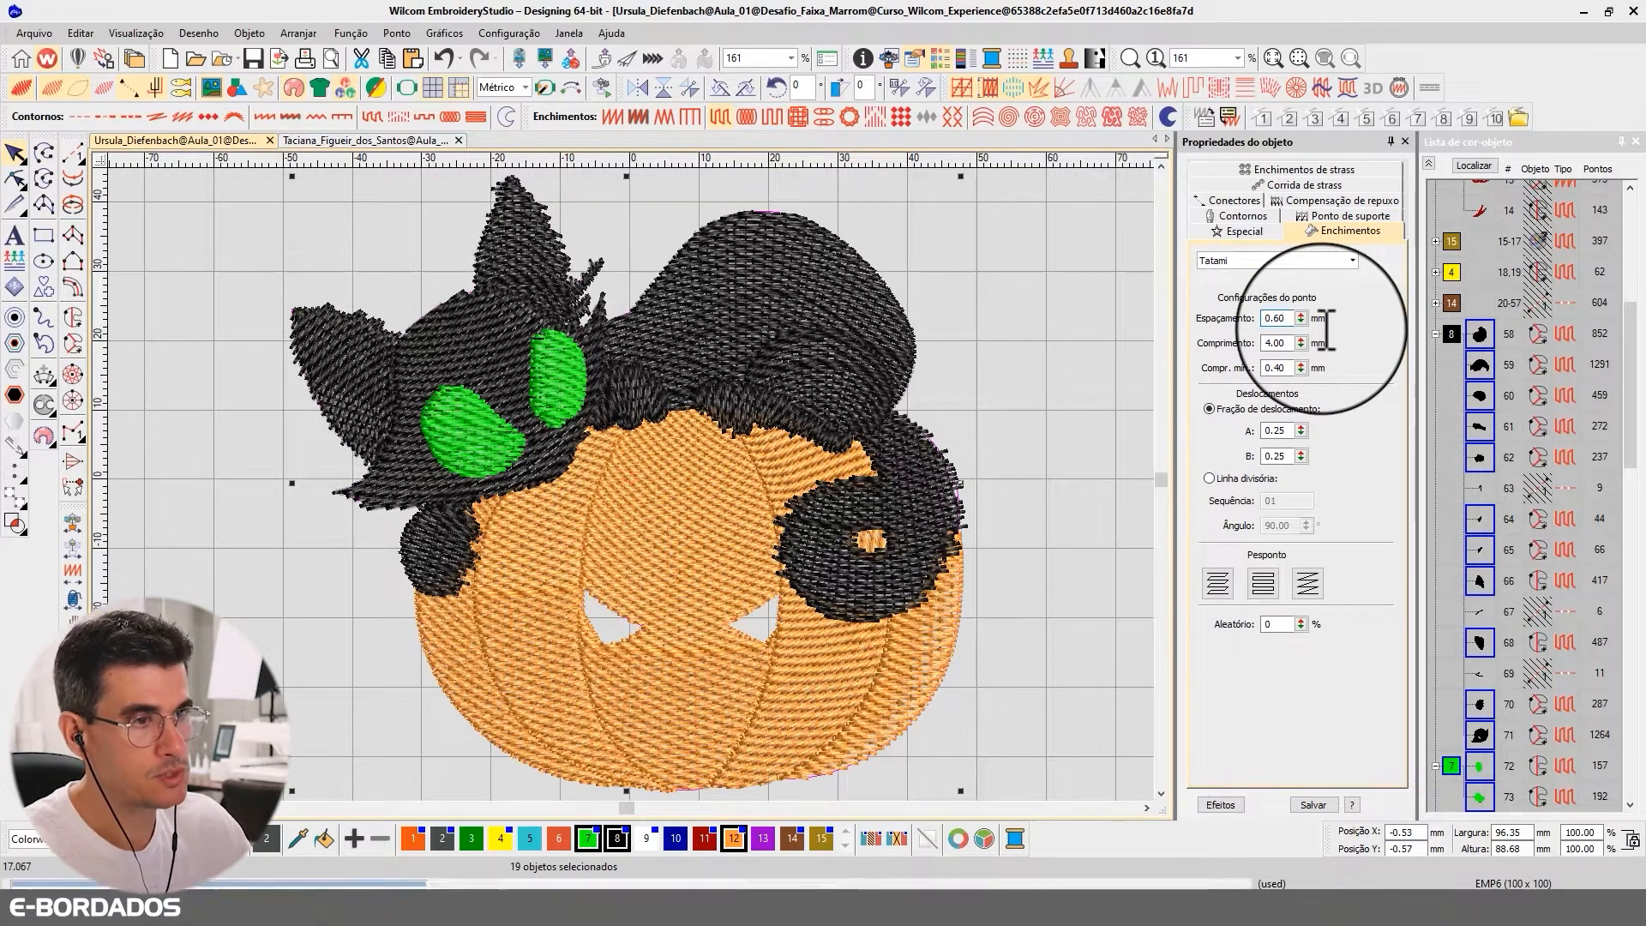
type("60")
key("Return")
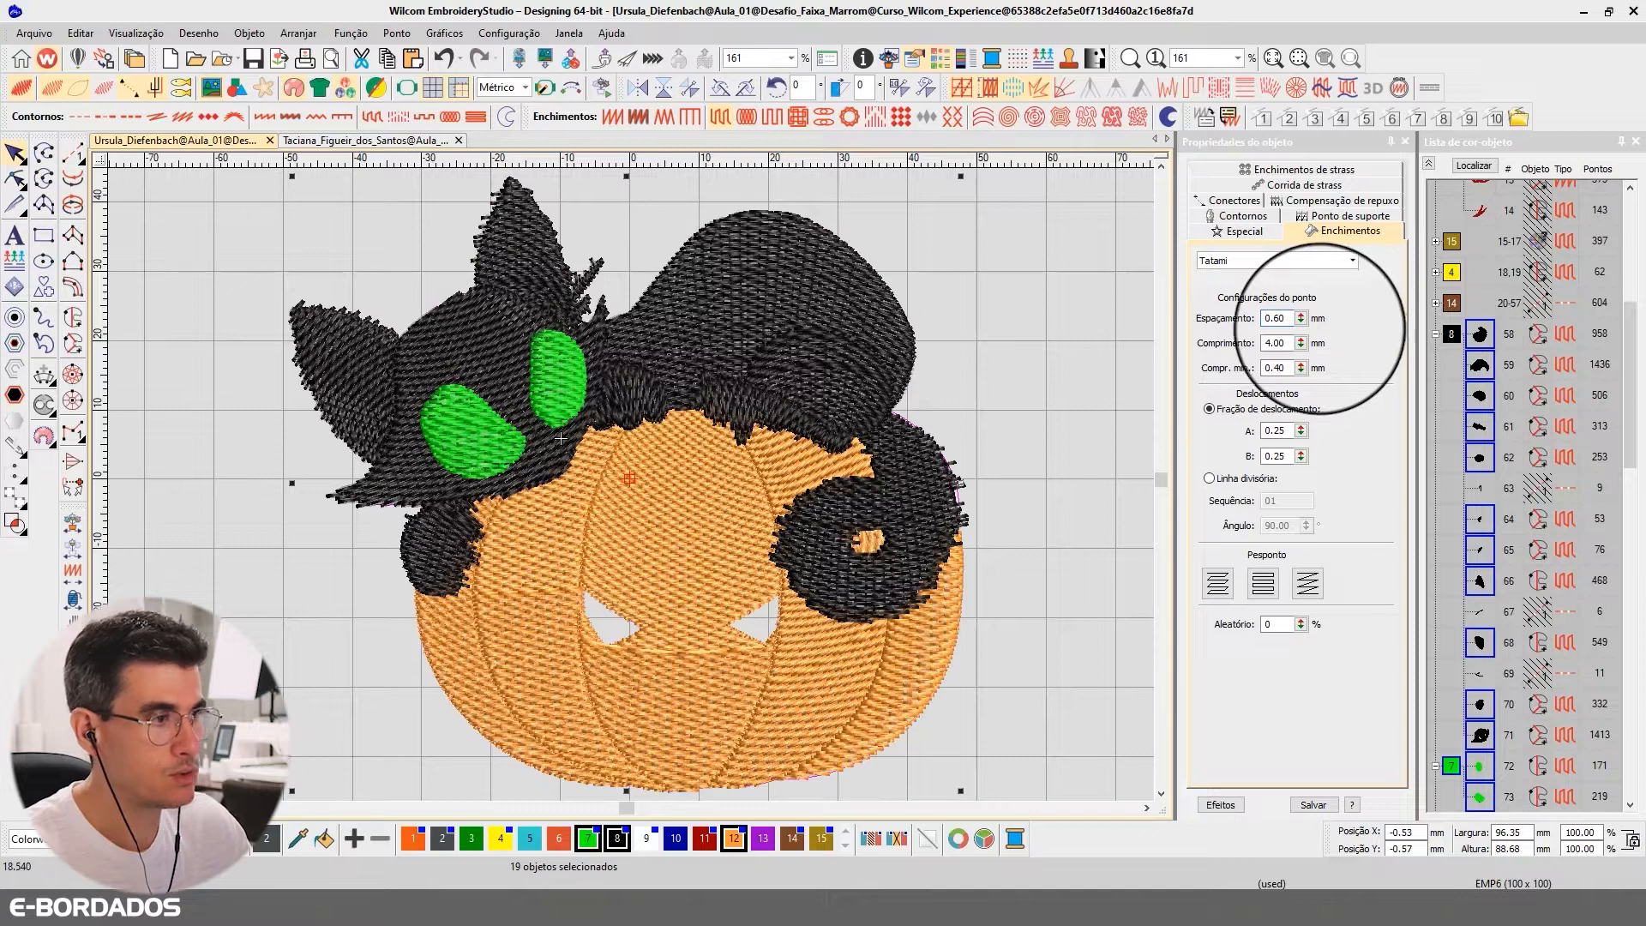
left_click(1469, 163)
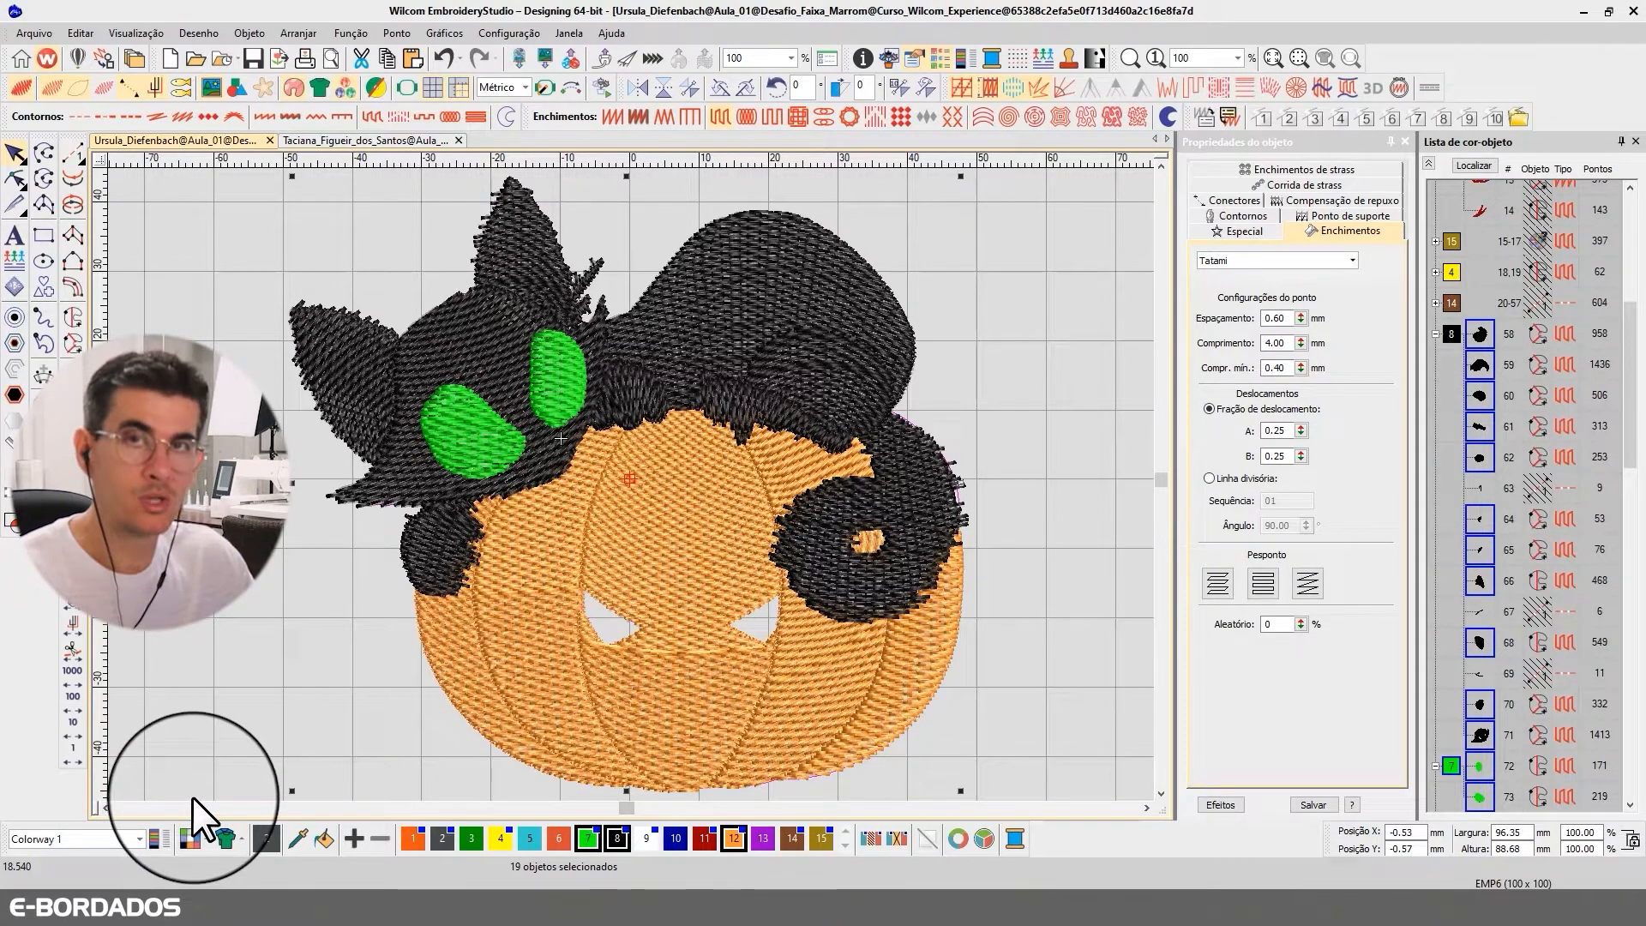
Locate the selected objects in the design and check their Tatami spacing setting.
left_click(1474, 164)
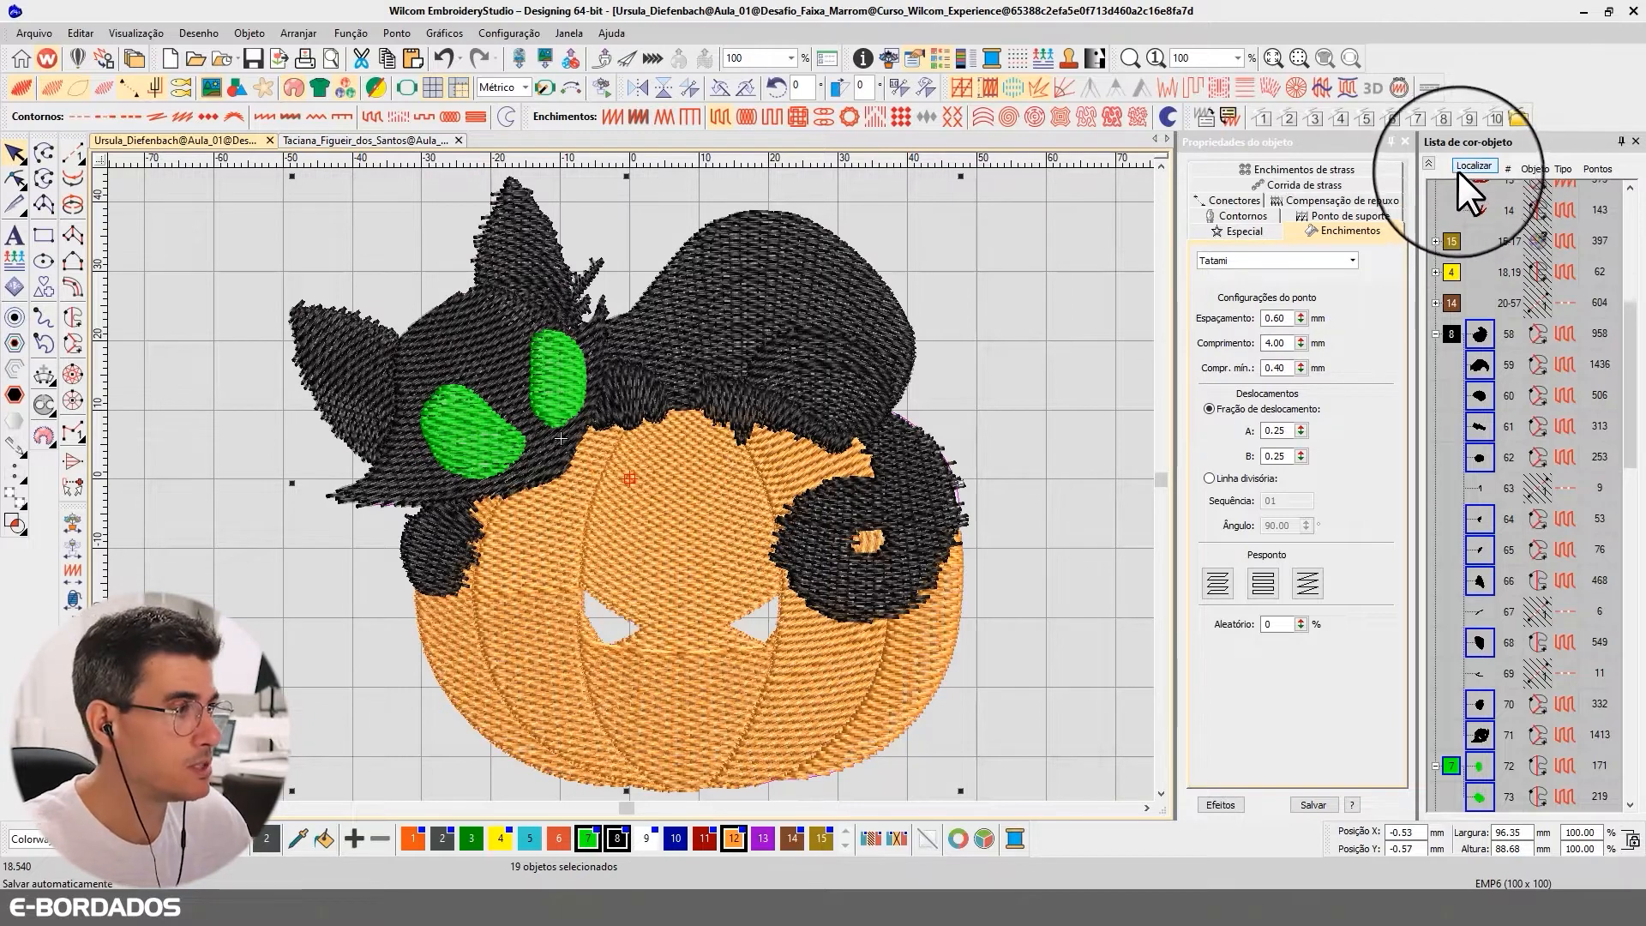
double_click(1280, 318)
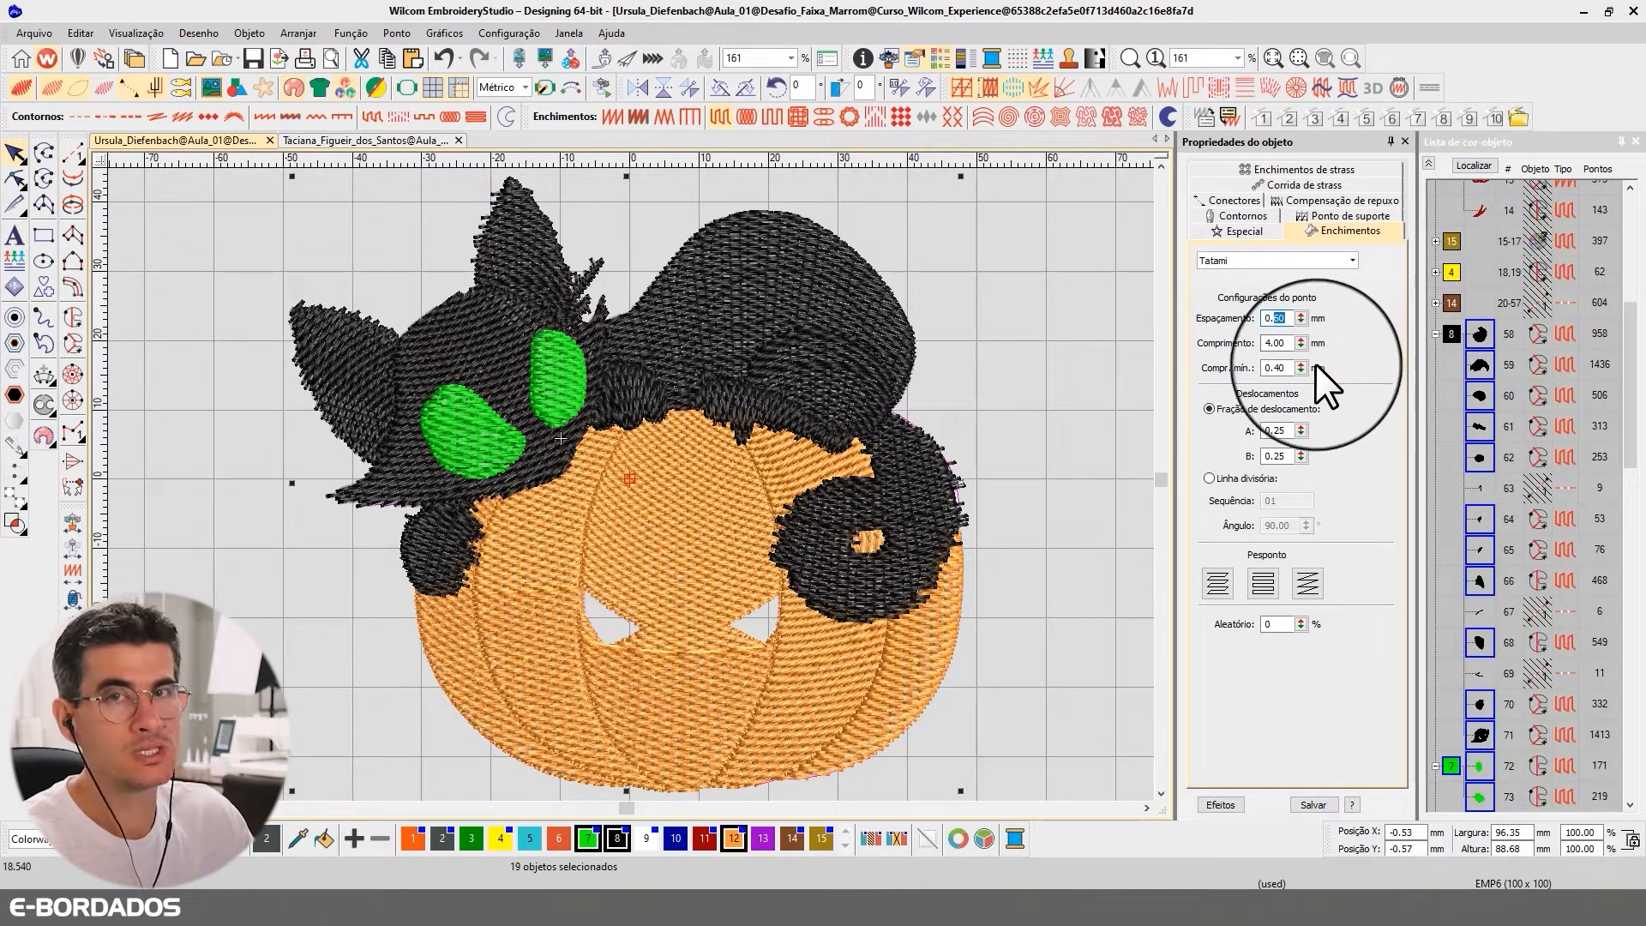
left_click(1477, 163)
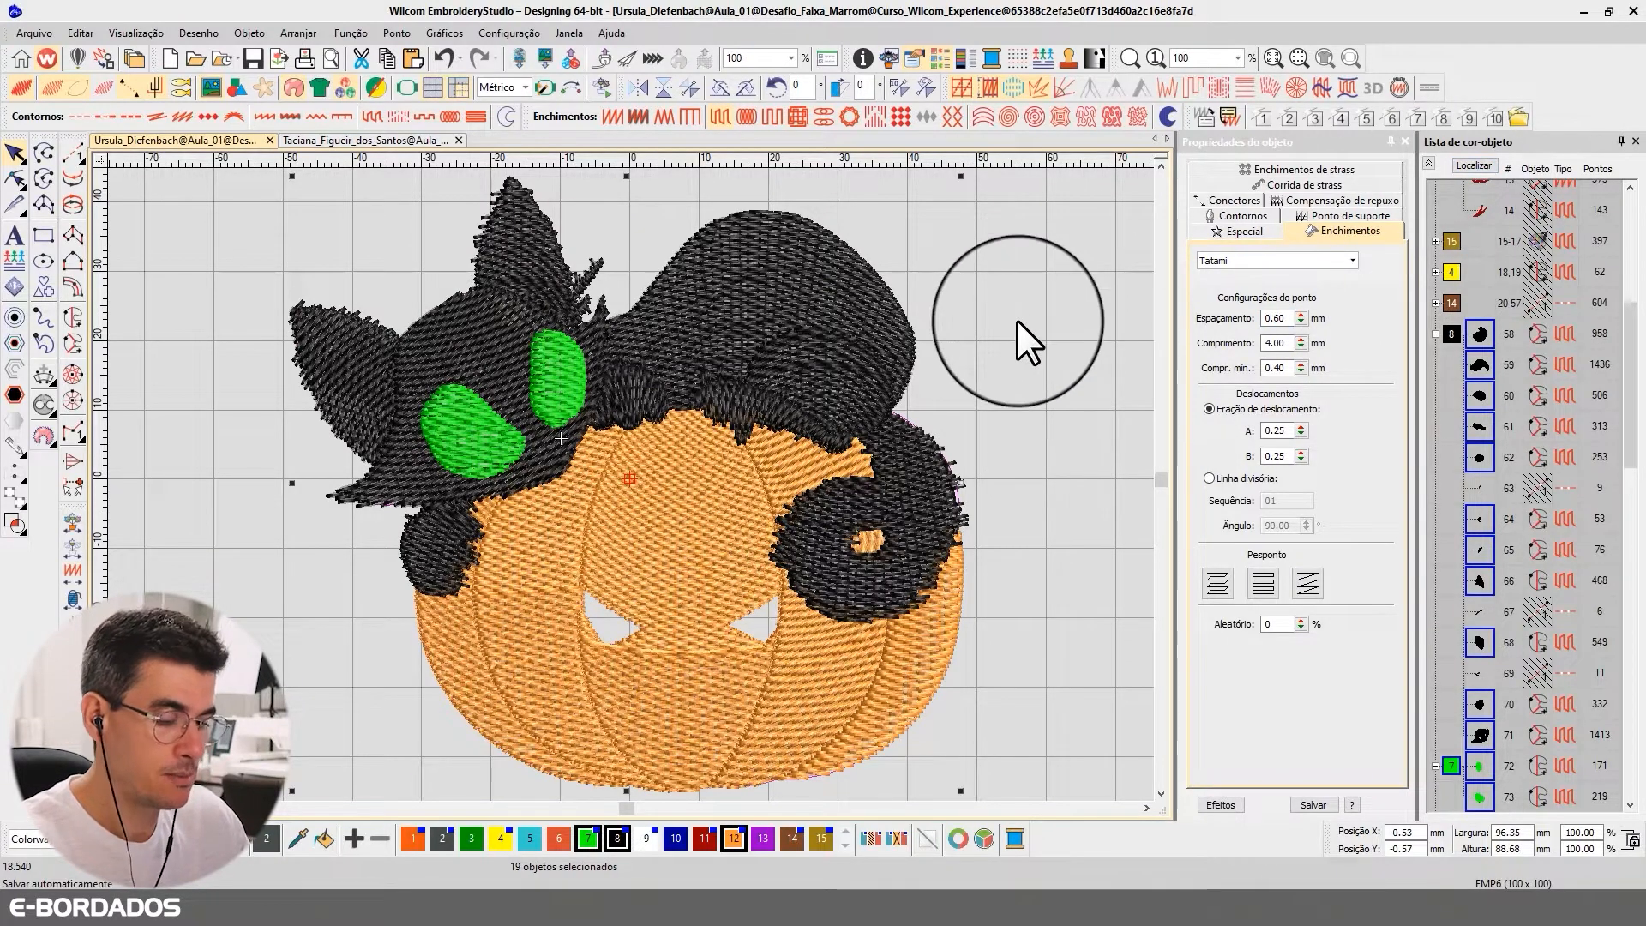
left_click(998, 337)
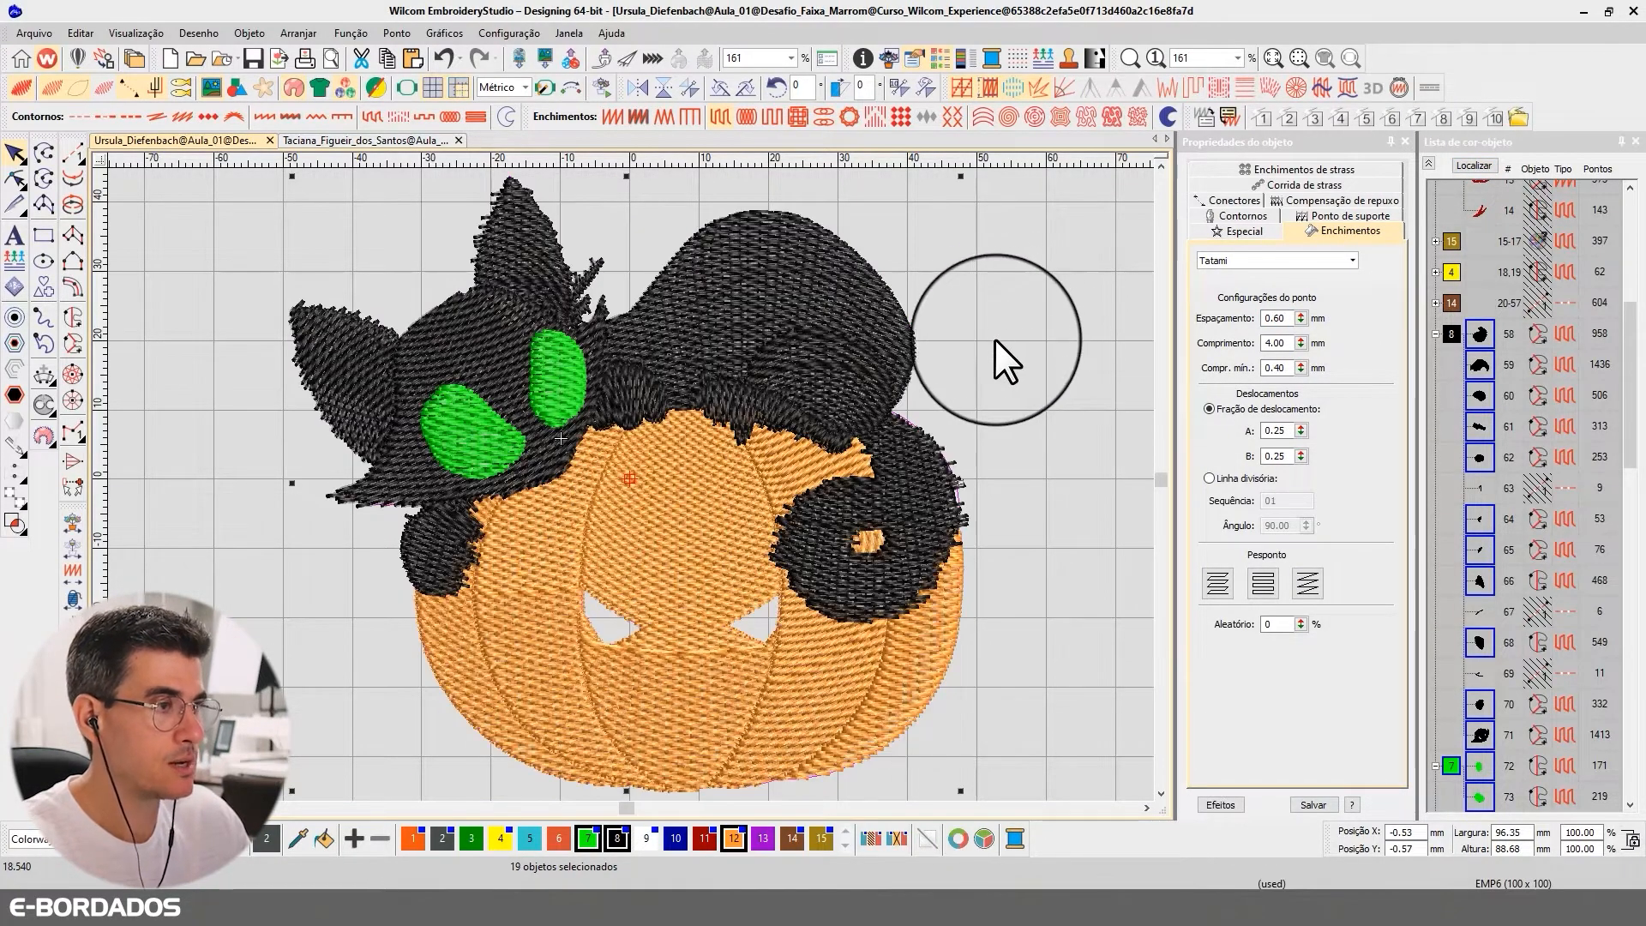
Inspect the fills of the cat's back and the eye nearest its back, comparing the realistic and plain stitch views.
left_click(751, 279)
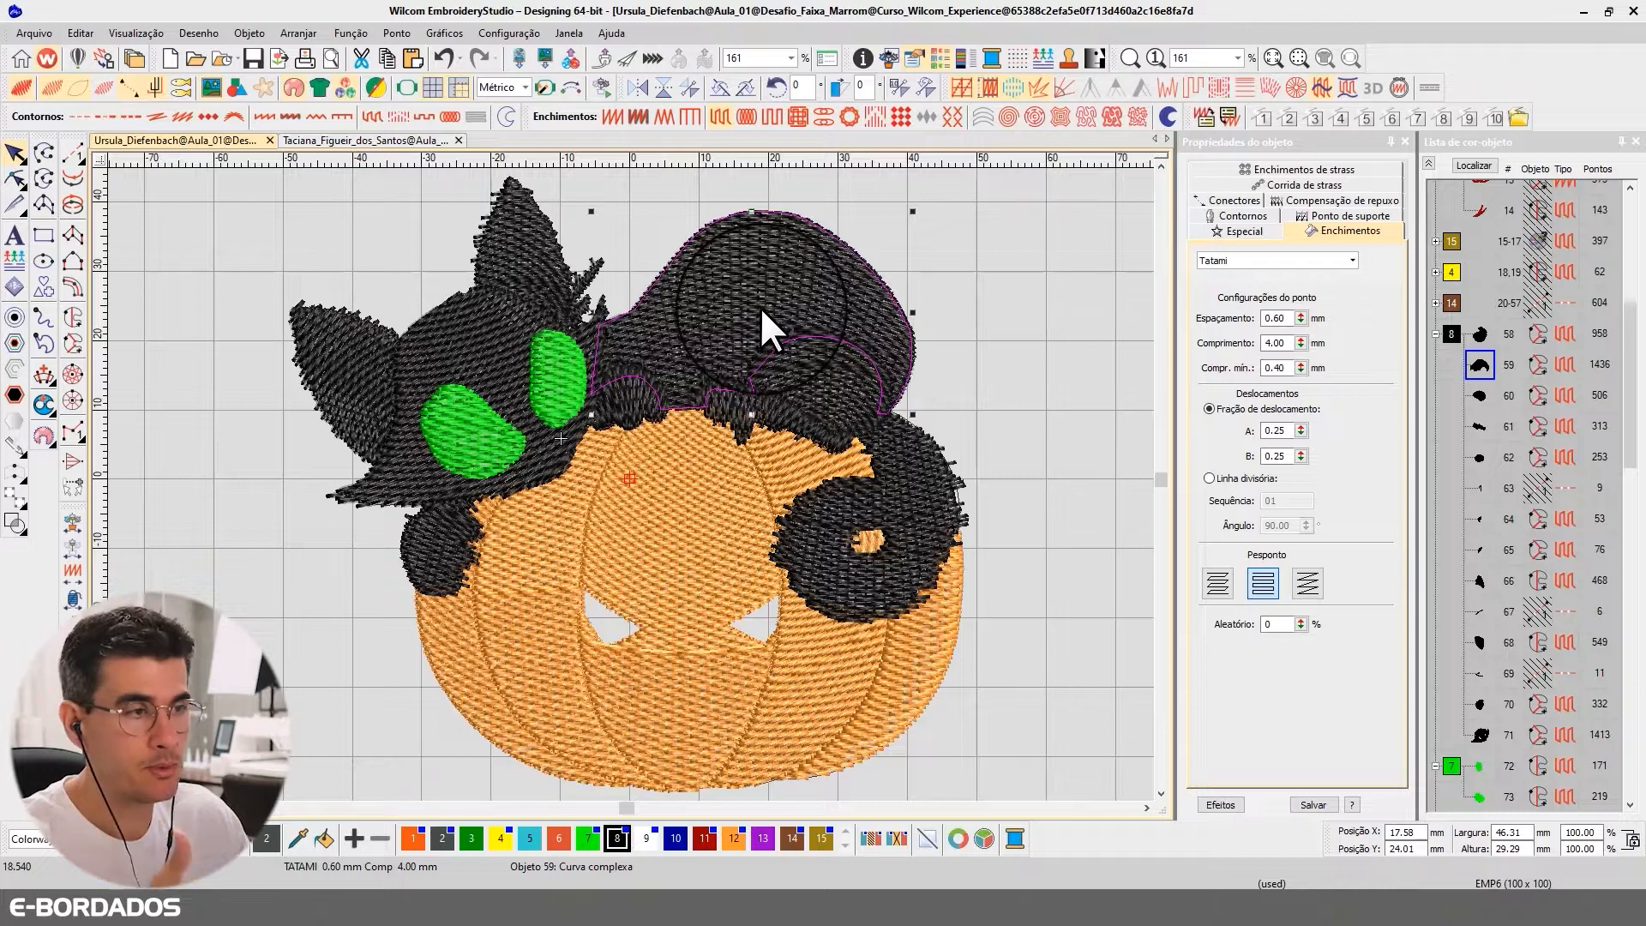
left_click(1003, 302)
key("t")
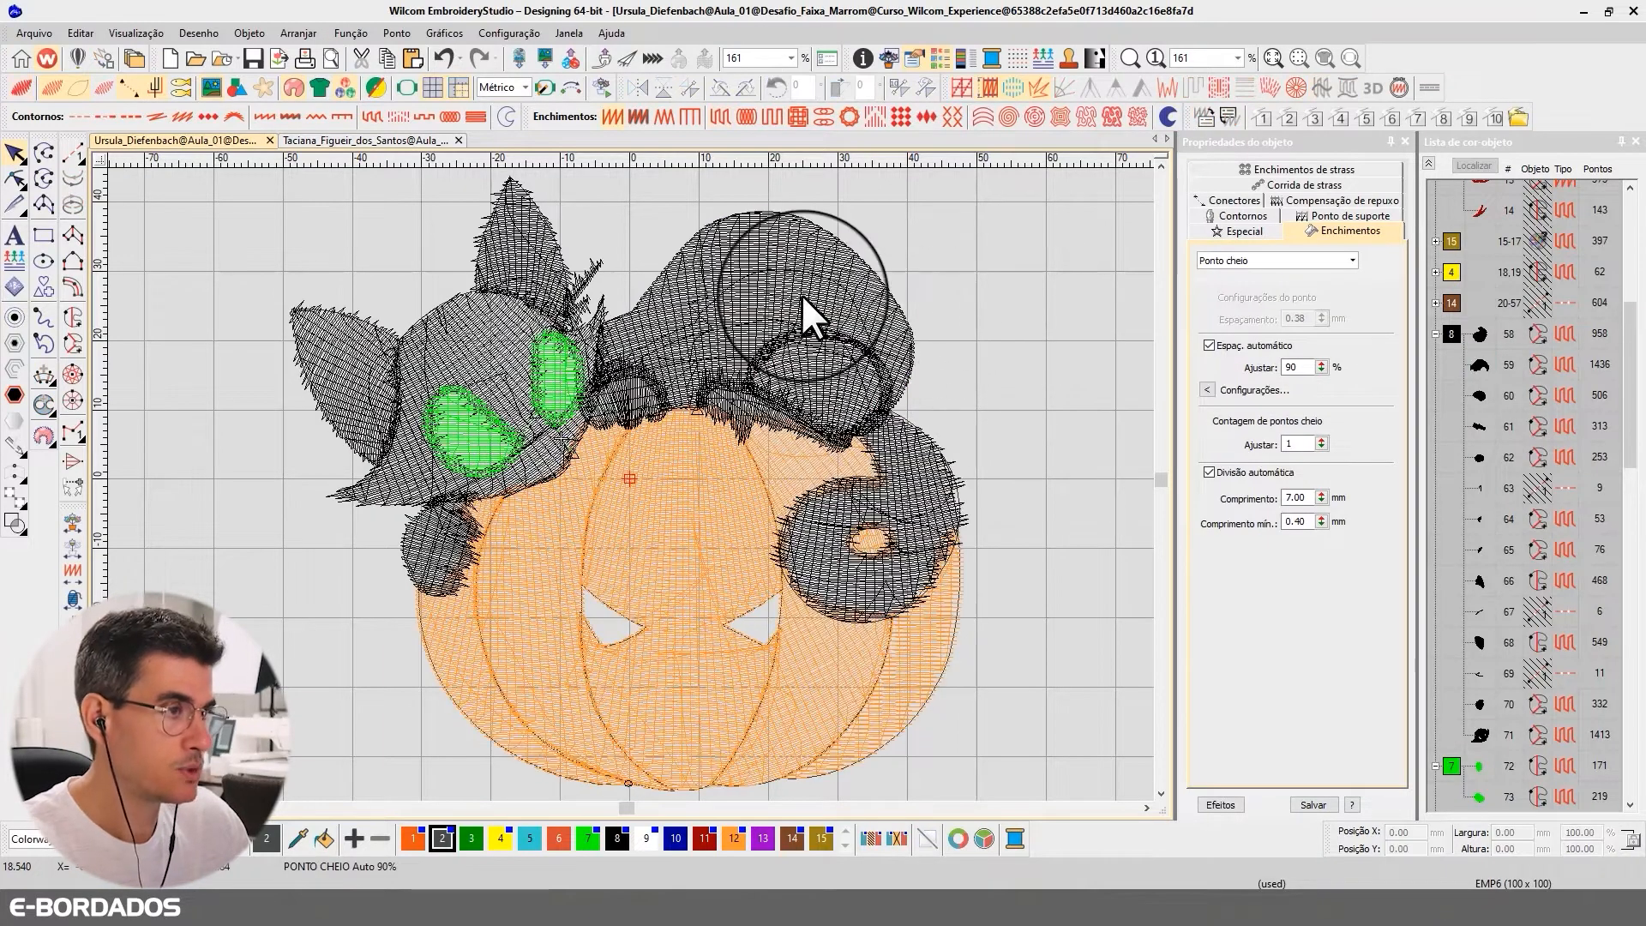
left_click(953, 348)
key("t")
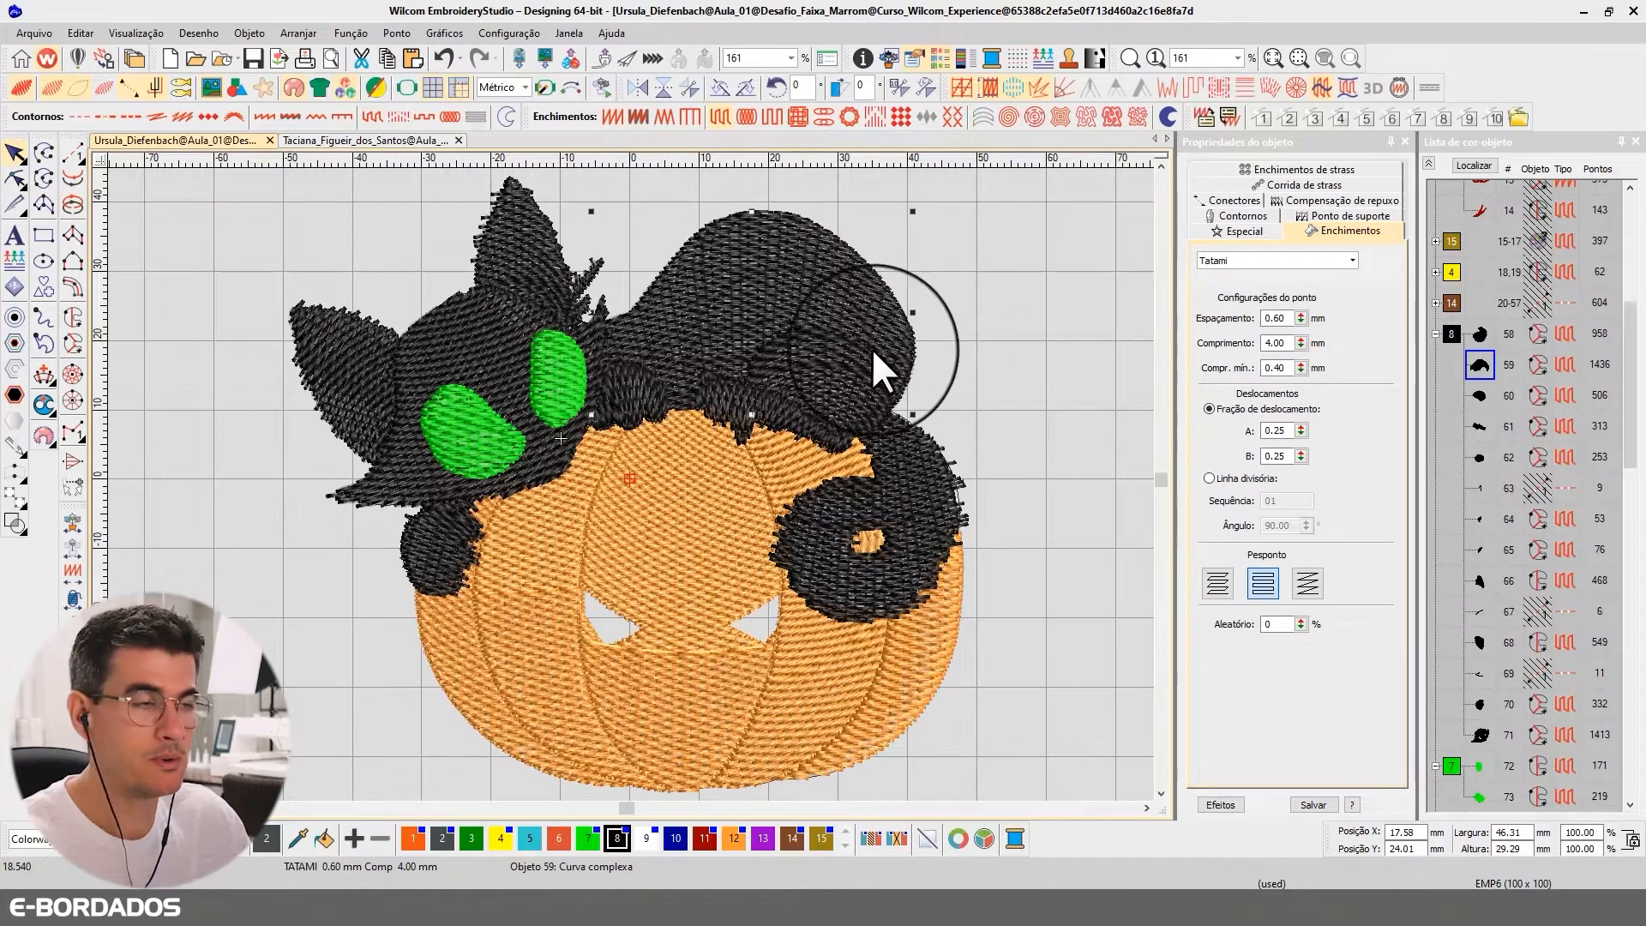
key("t")
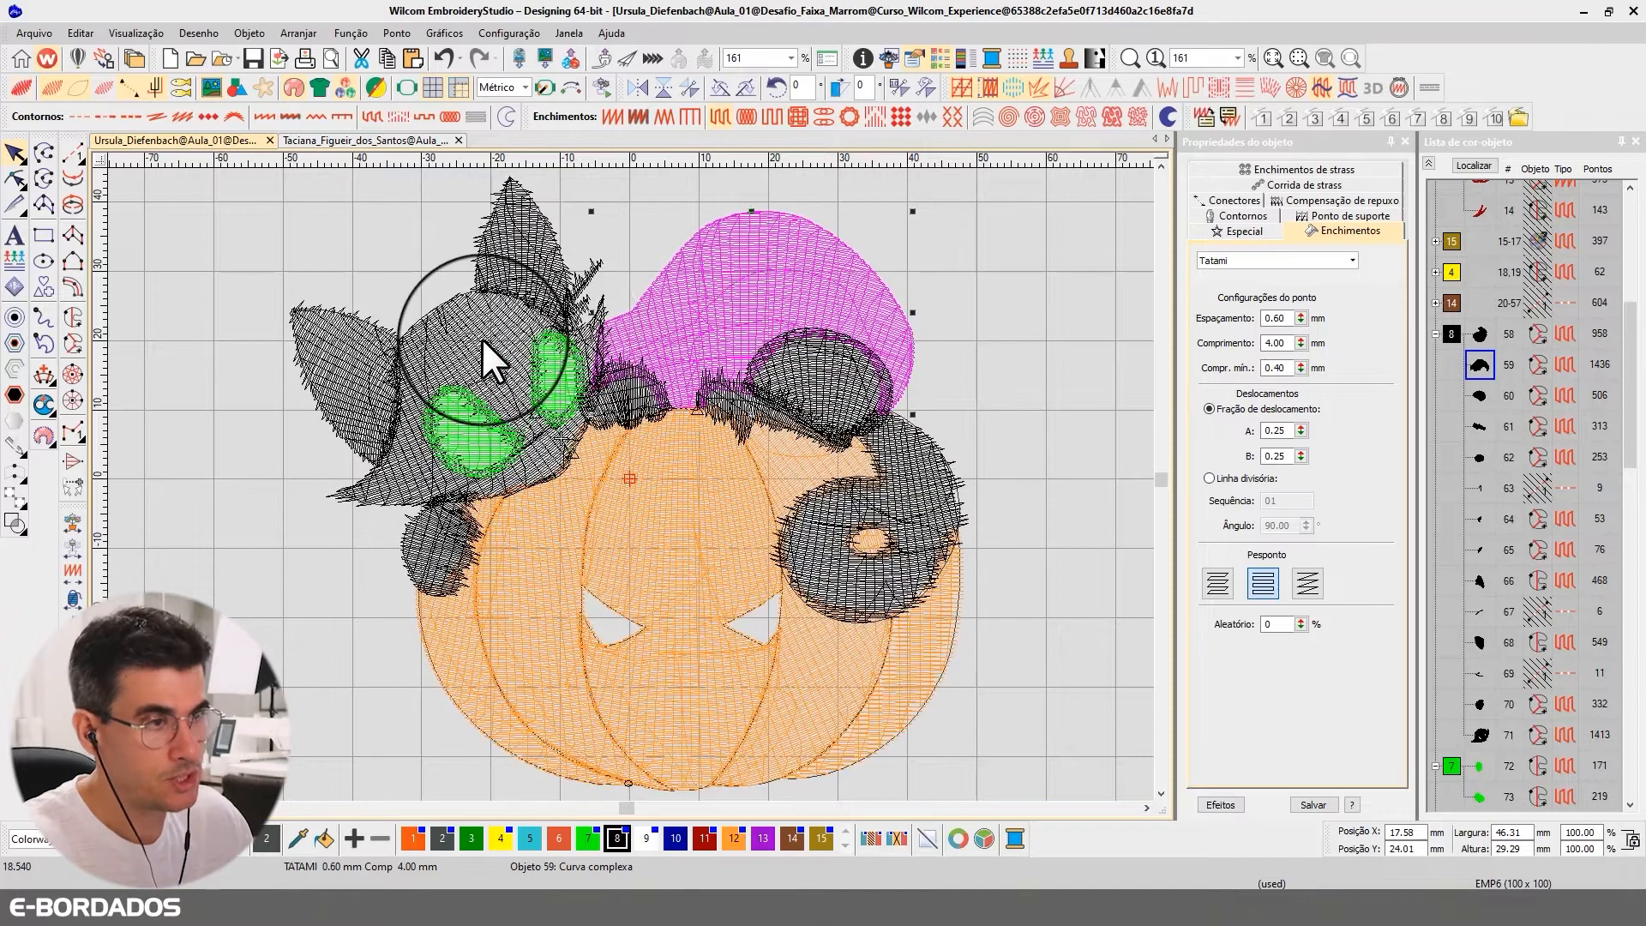
key("Escape")
key("t")
key("t")
left_click(552, 357)
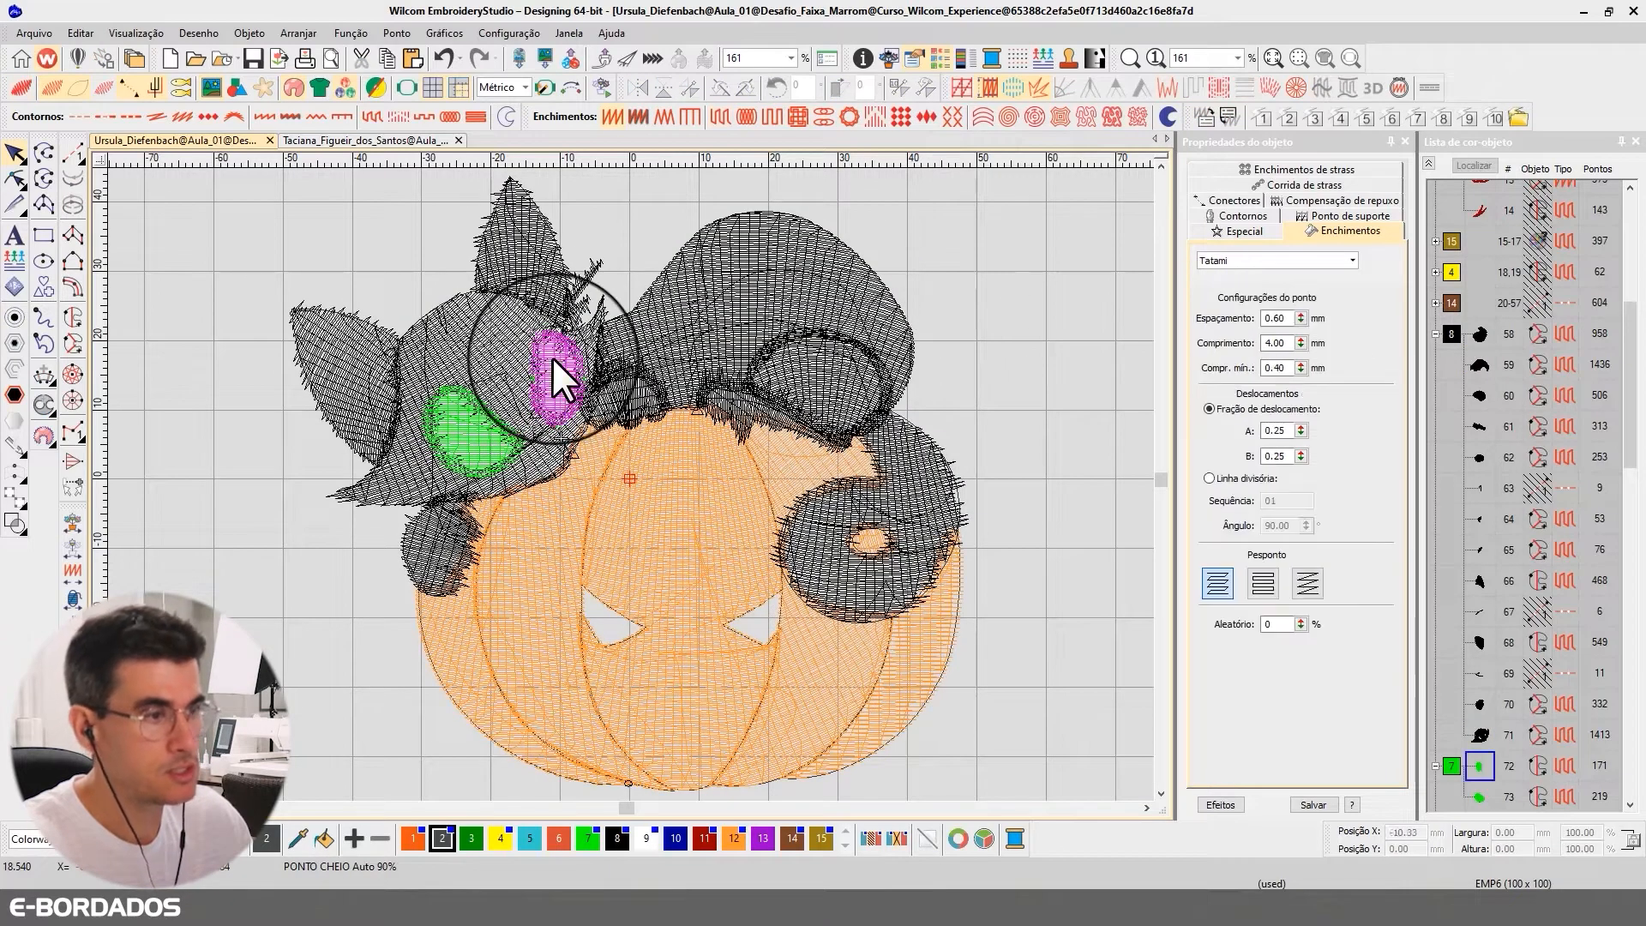
key("t")
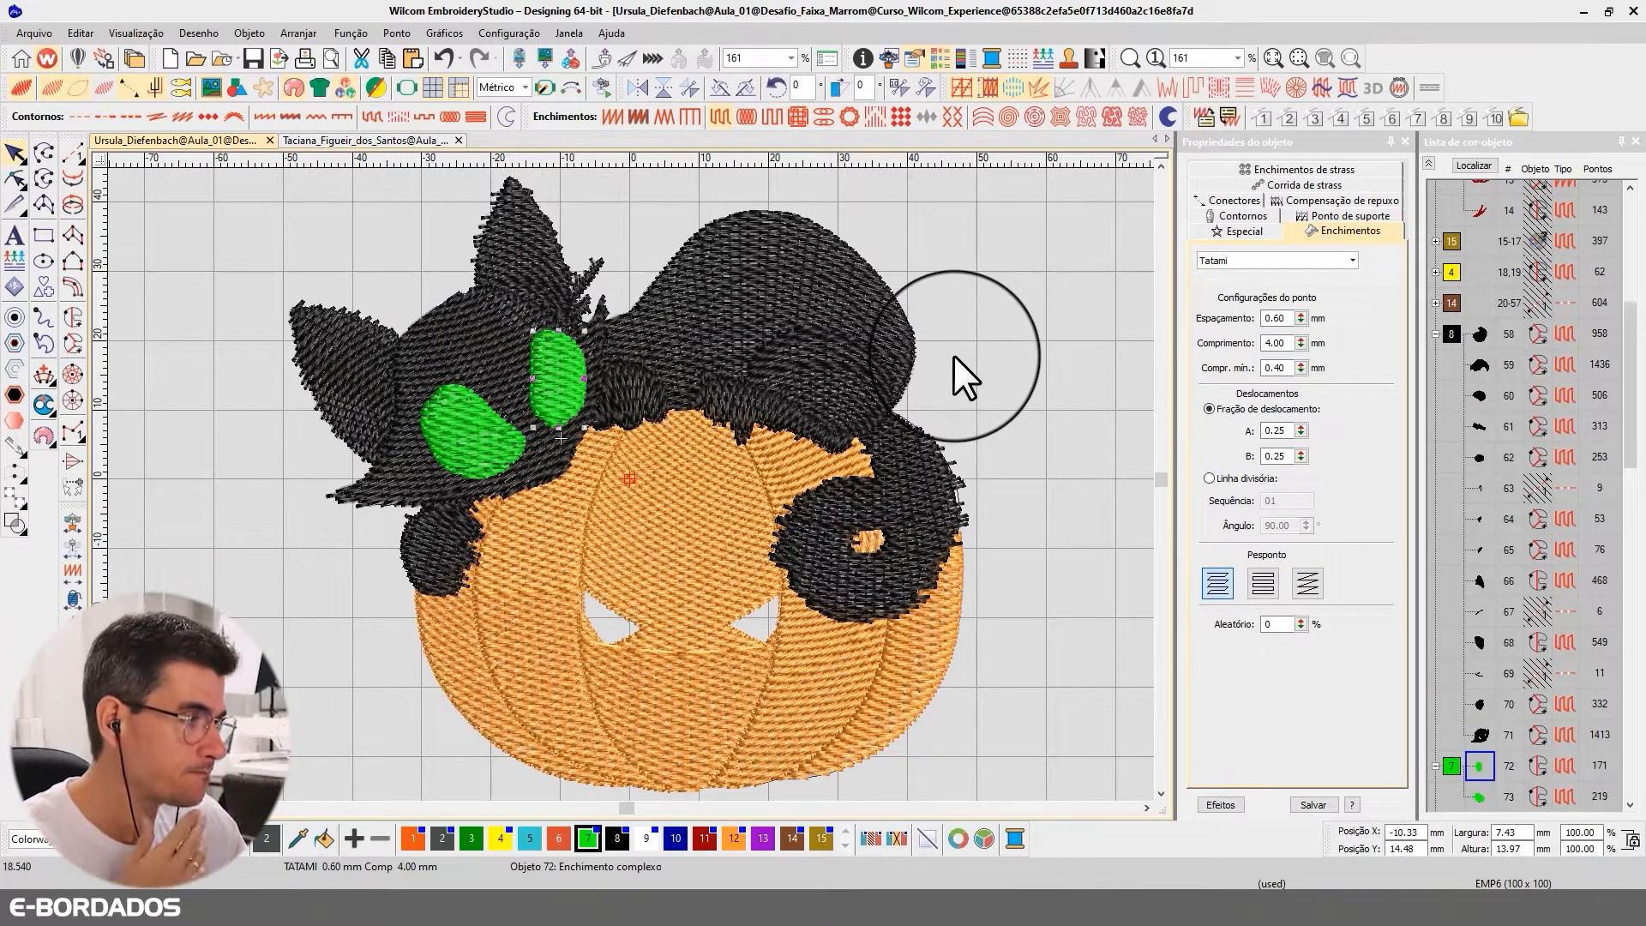
Collapse the colour-object list and examine the pumpkin segment below the tail in plain stitch view.
left_click(1428, 161)
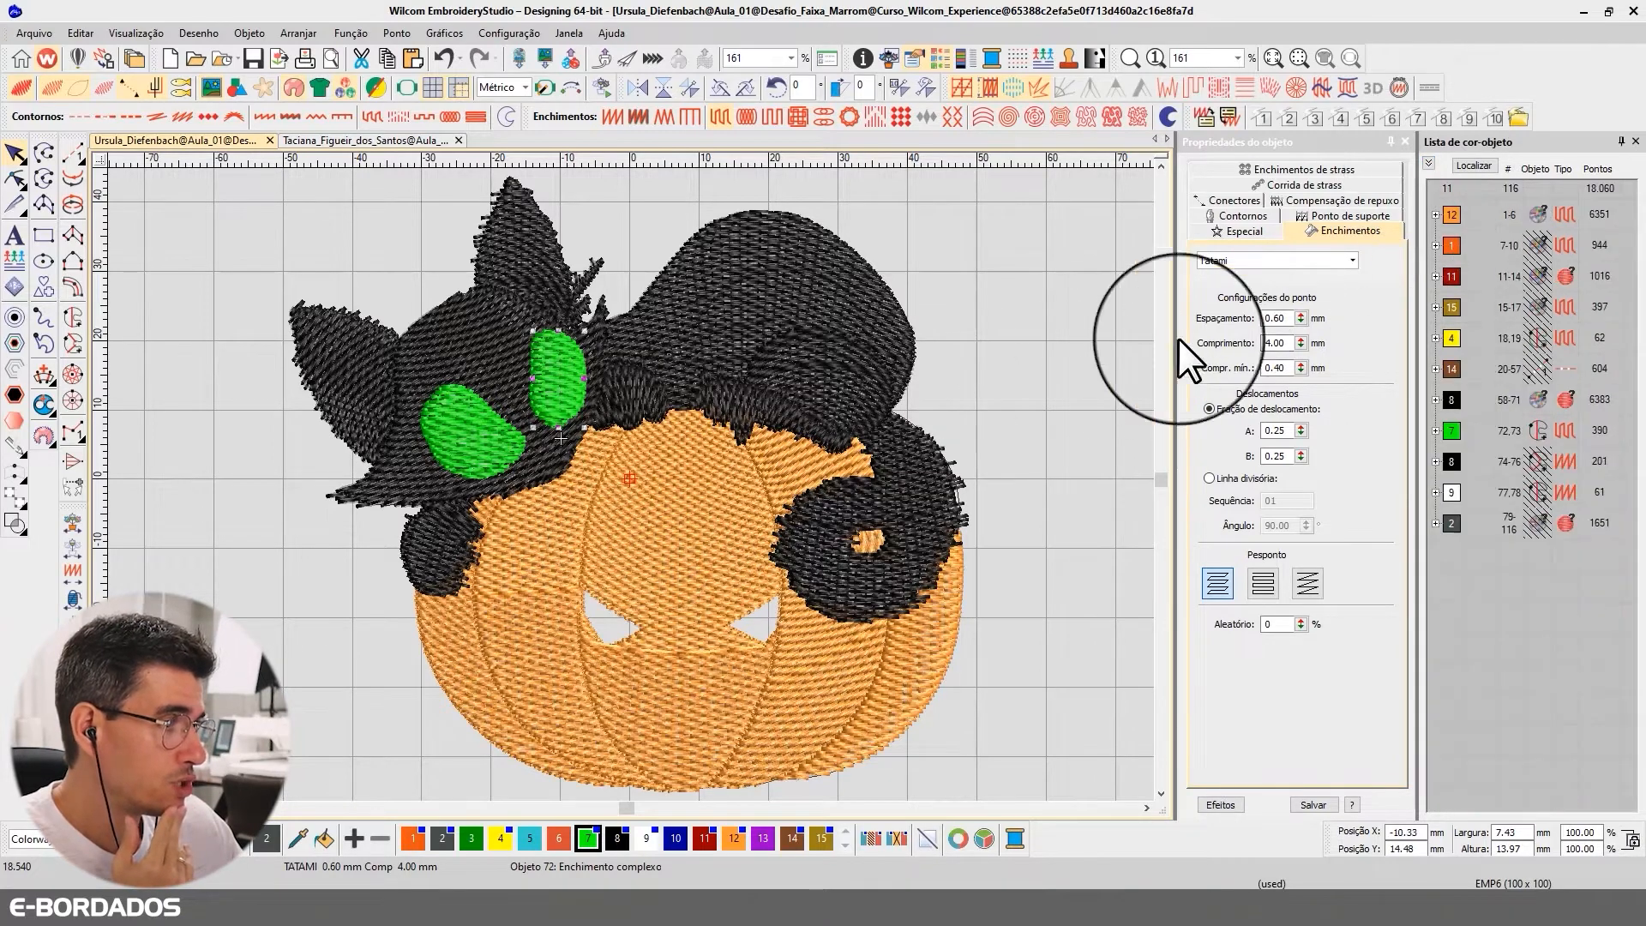
left_click(892, 630)
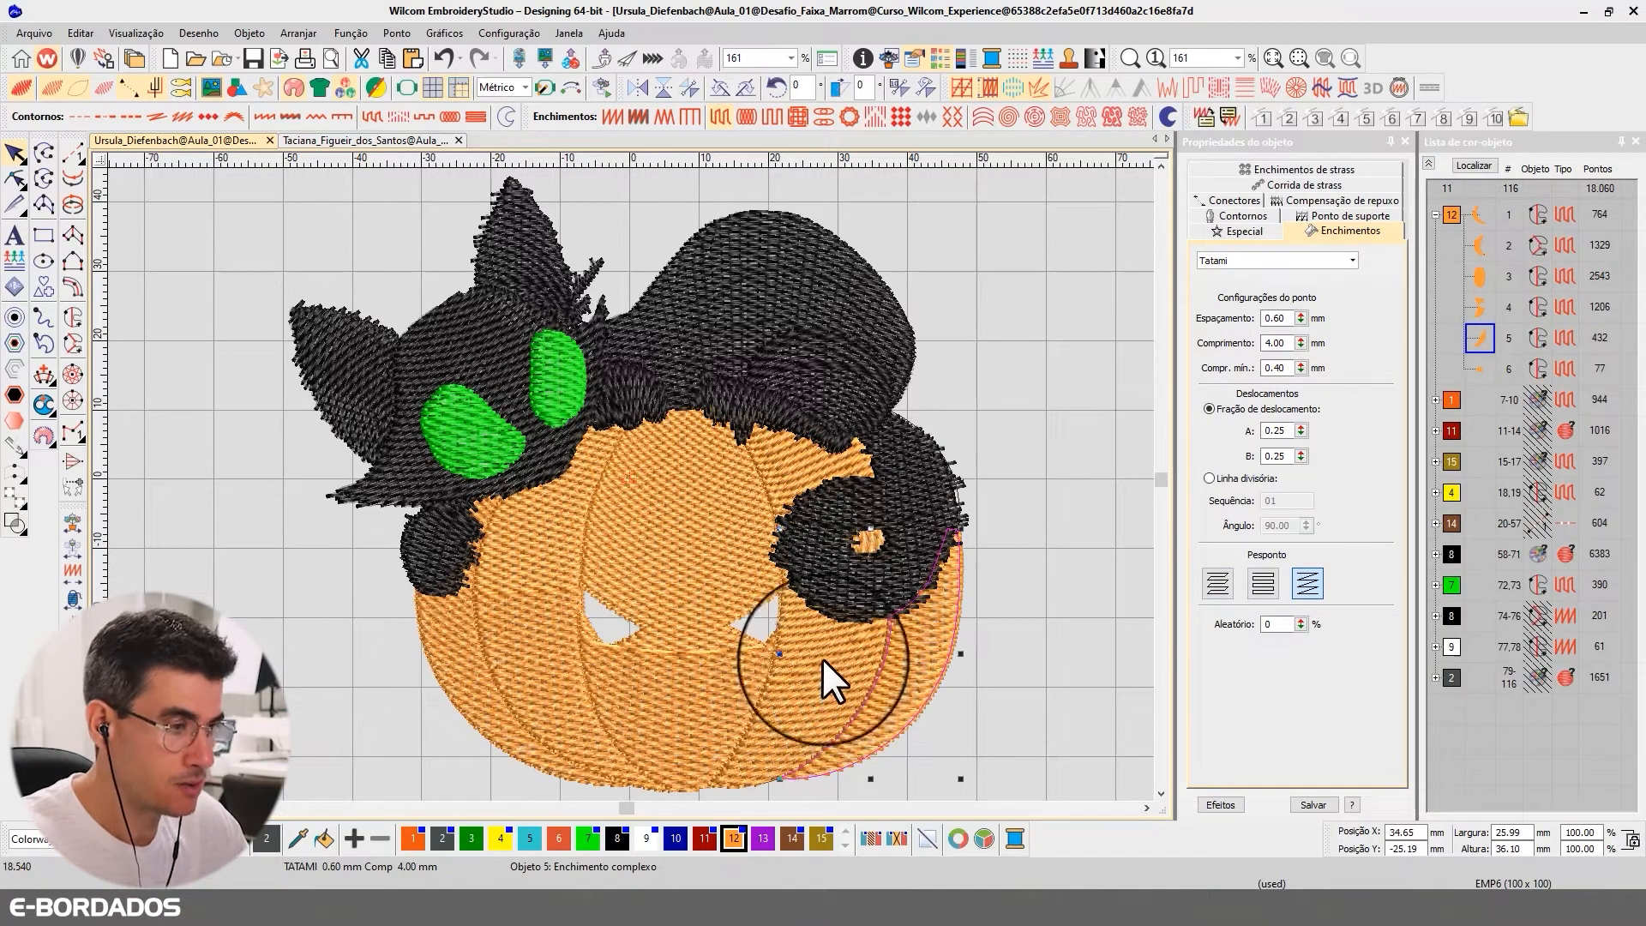
key("t")
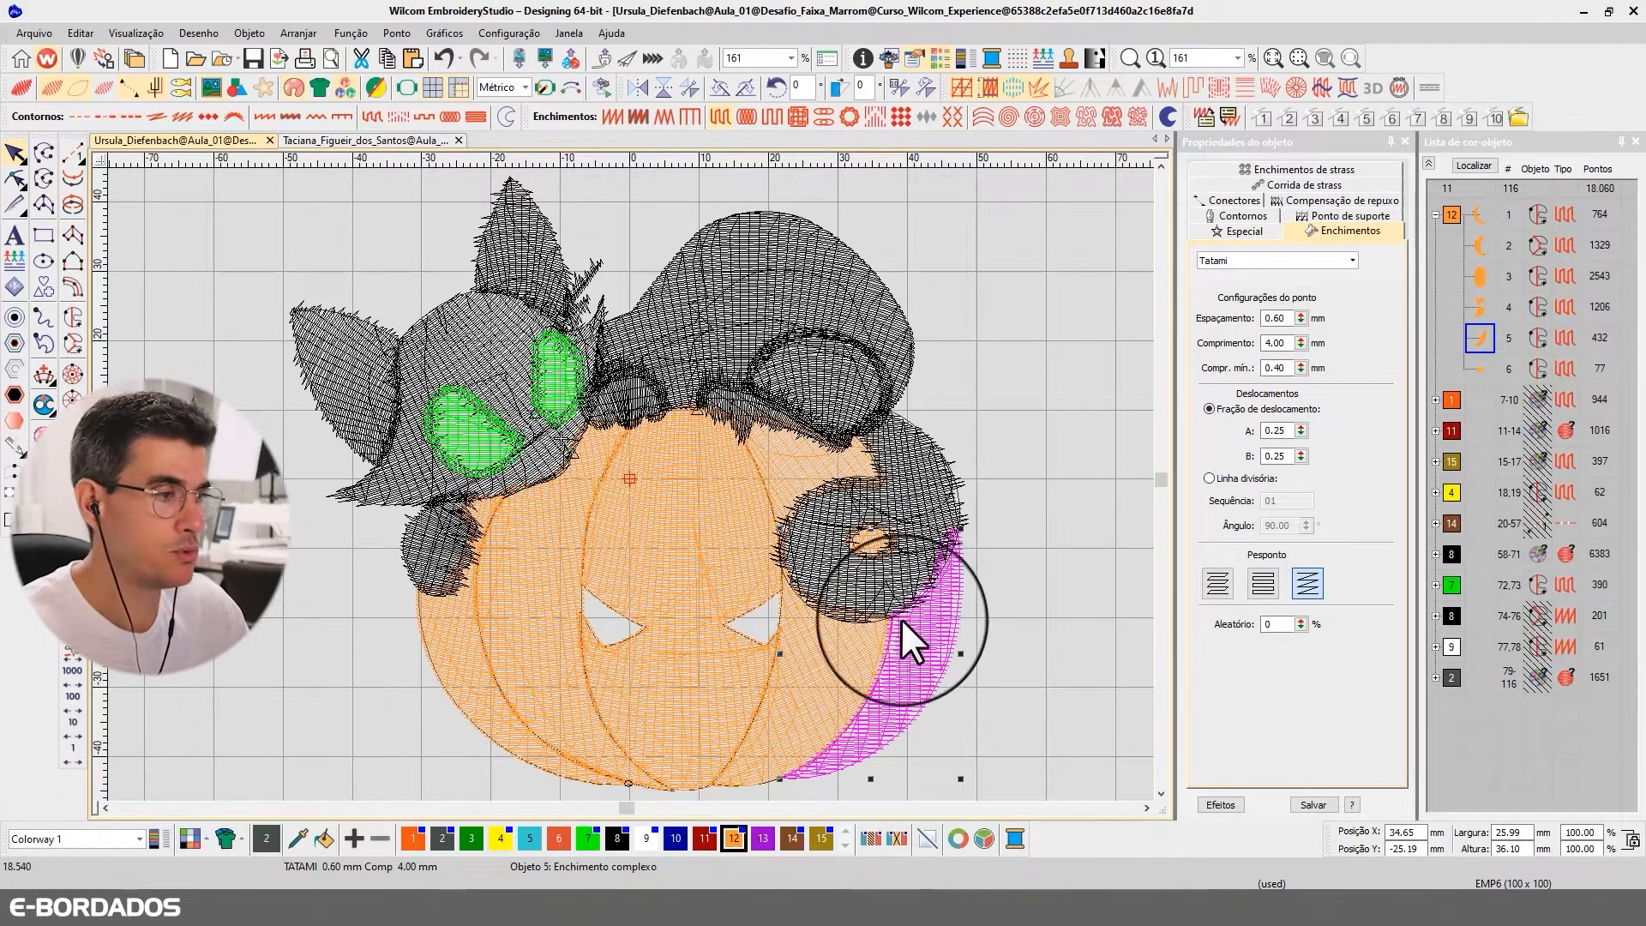
left_click(790, 444)
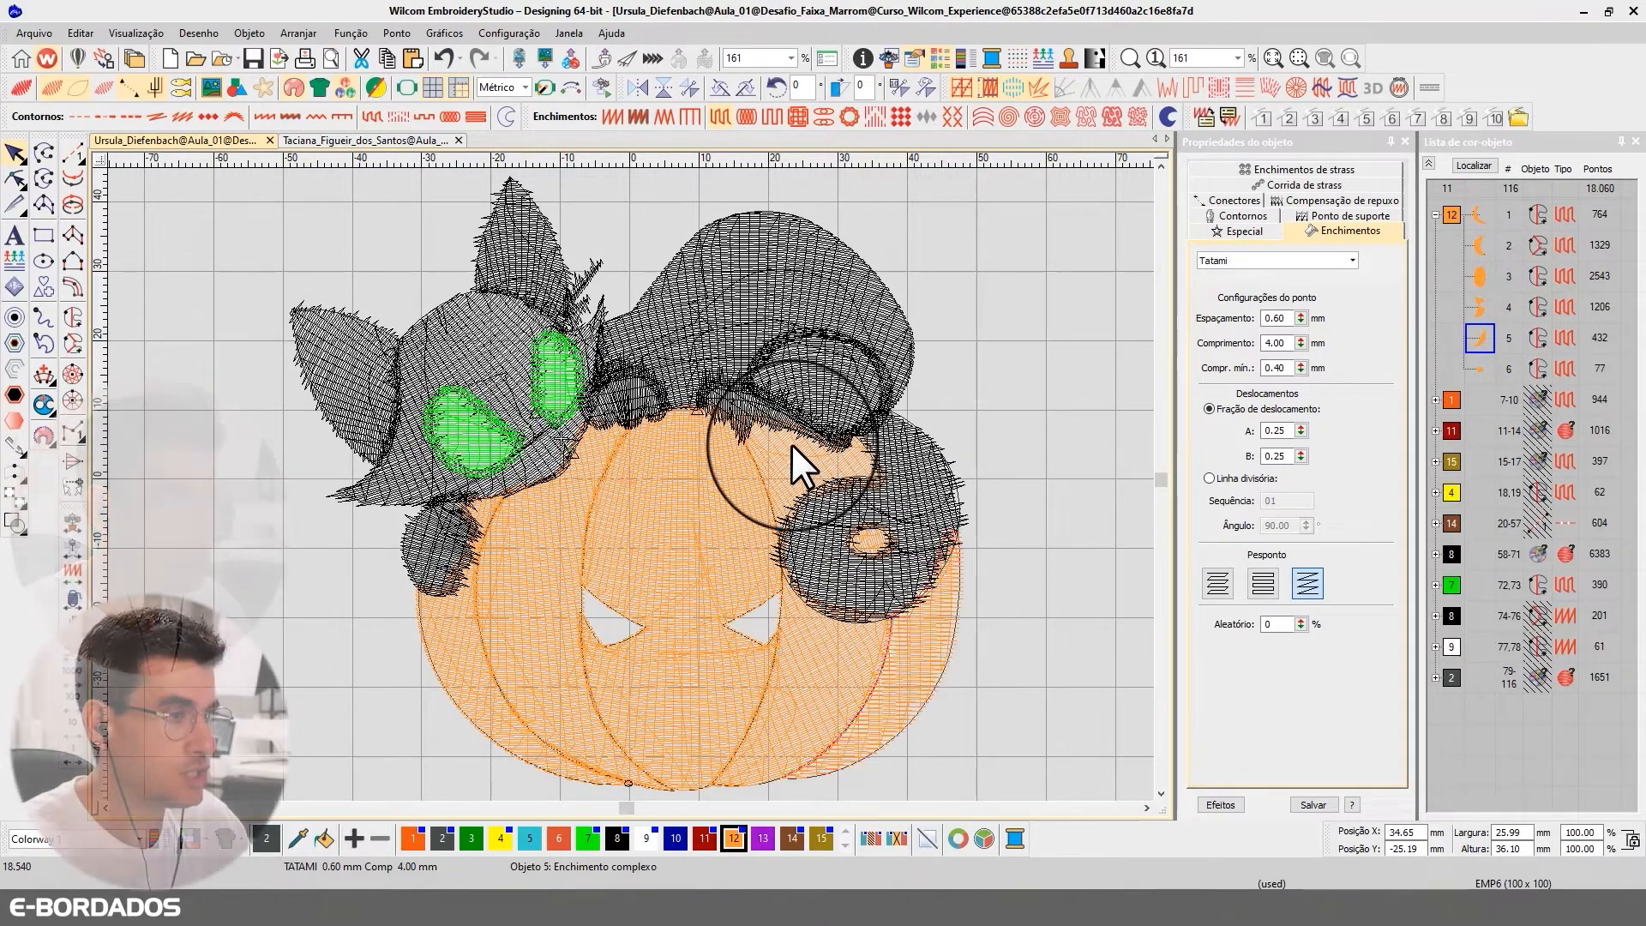
left_click(979, 286)
key("t")
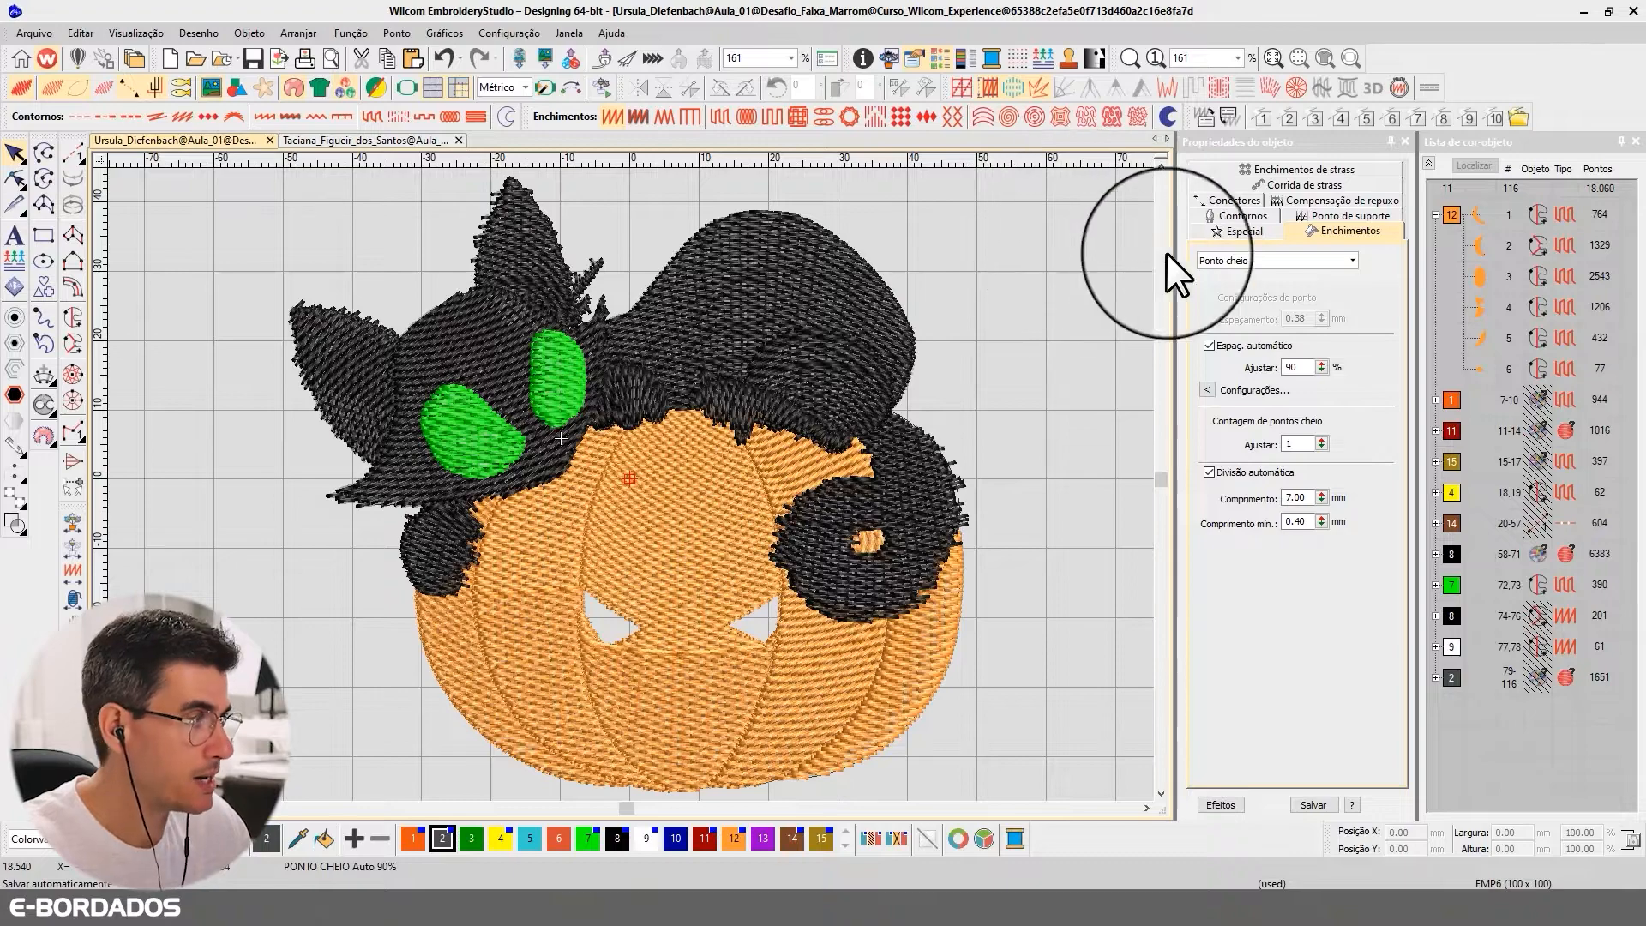
Collapse the colour-object list again and examine the black fill of the hind paw in plain and realistic views.
left_click(1428, 162)
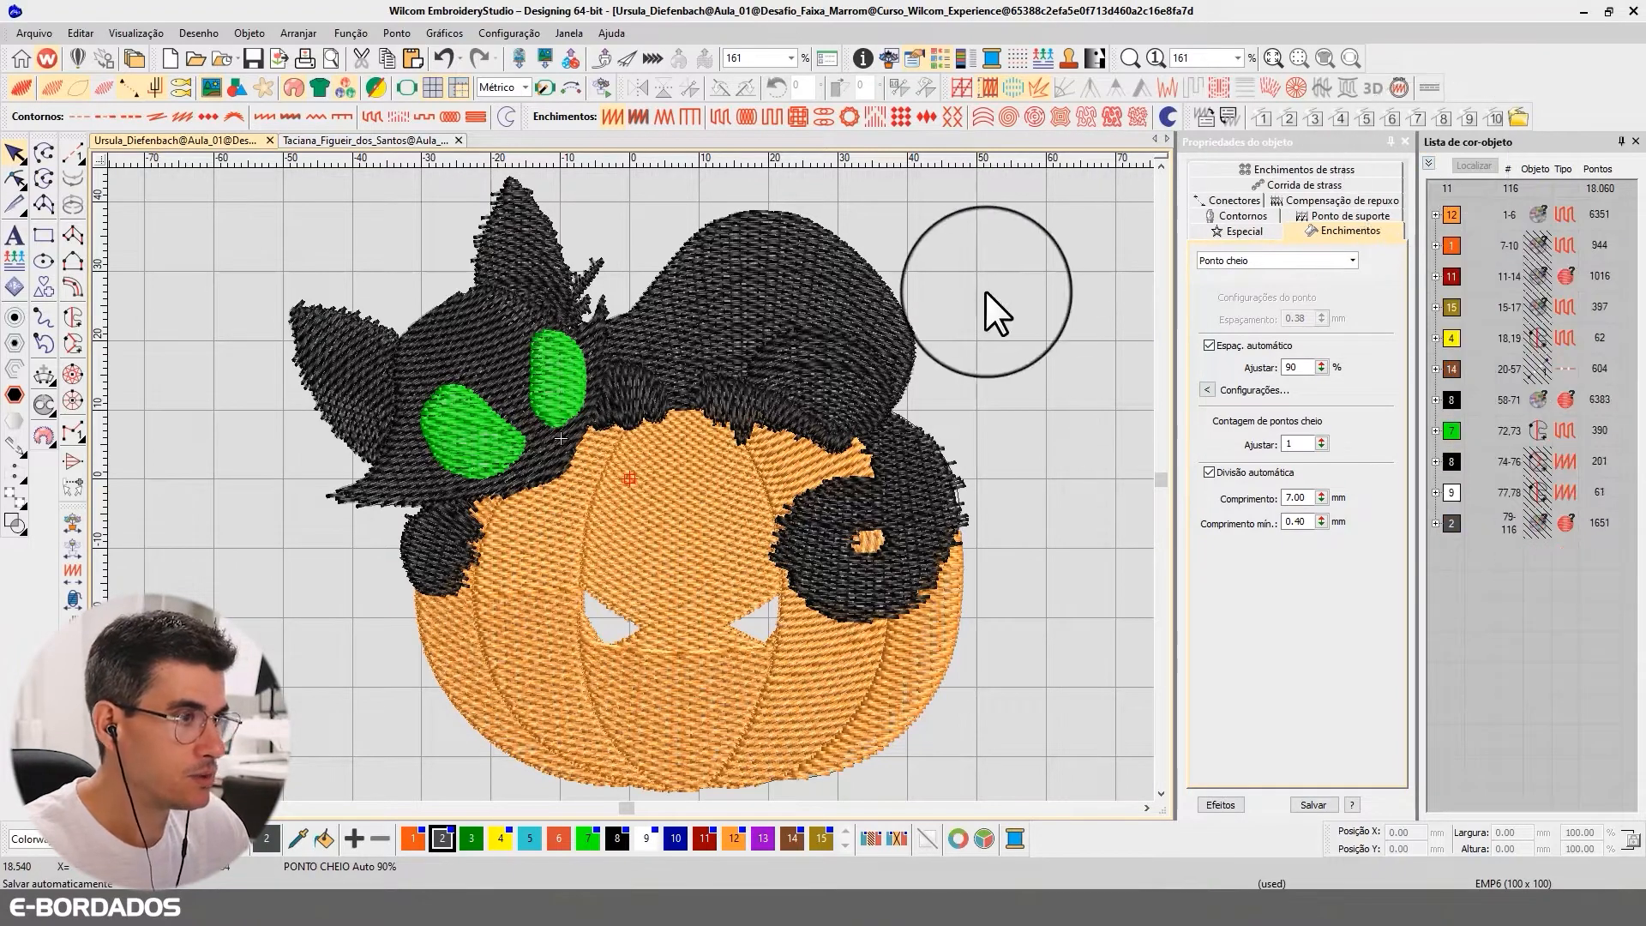
key("t")
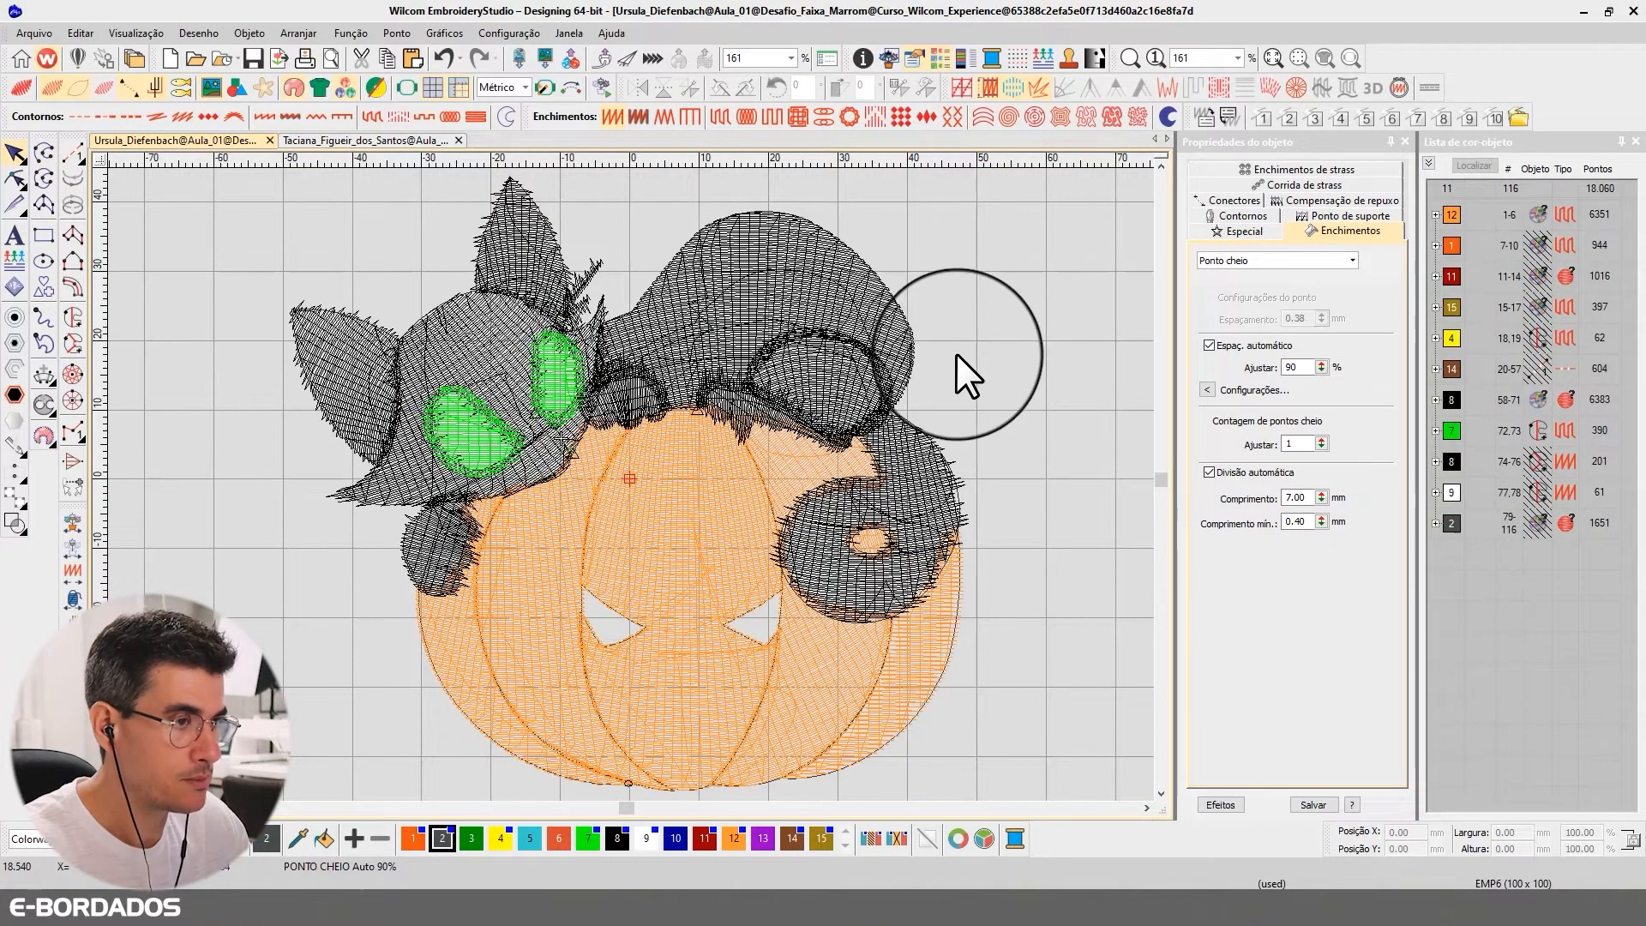
key("t")
key("t")
left_click(837, 403)
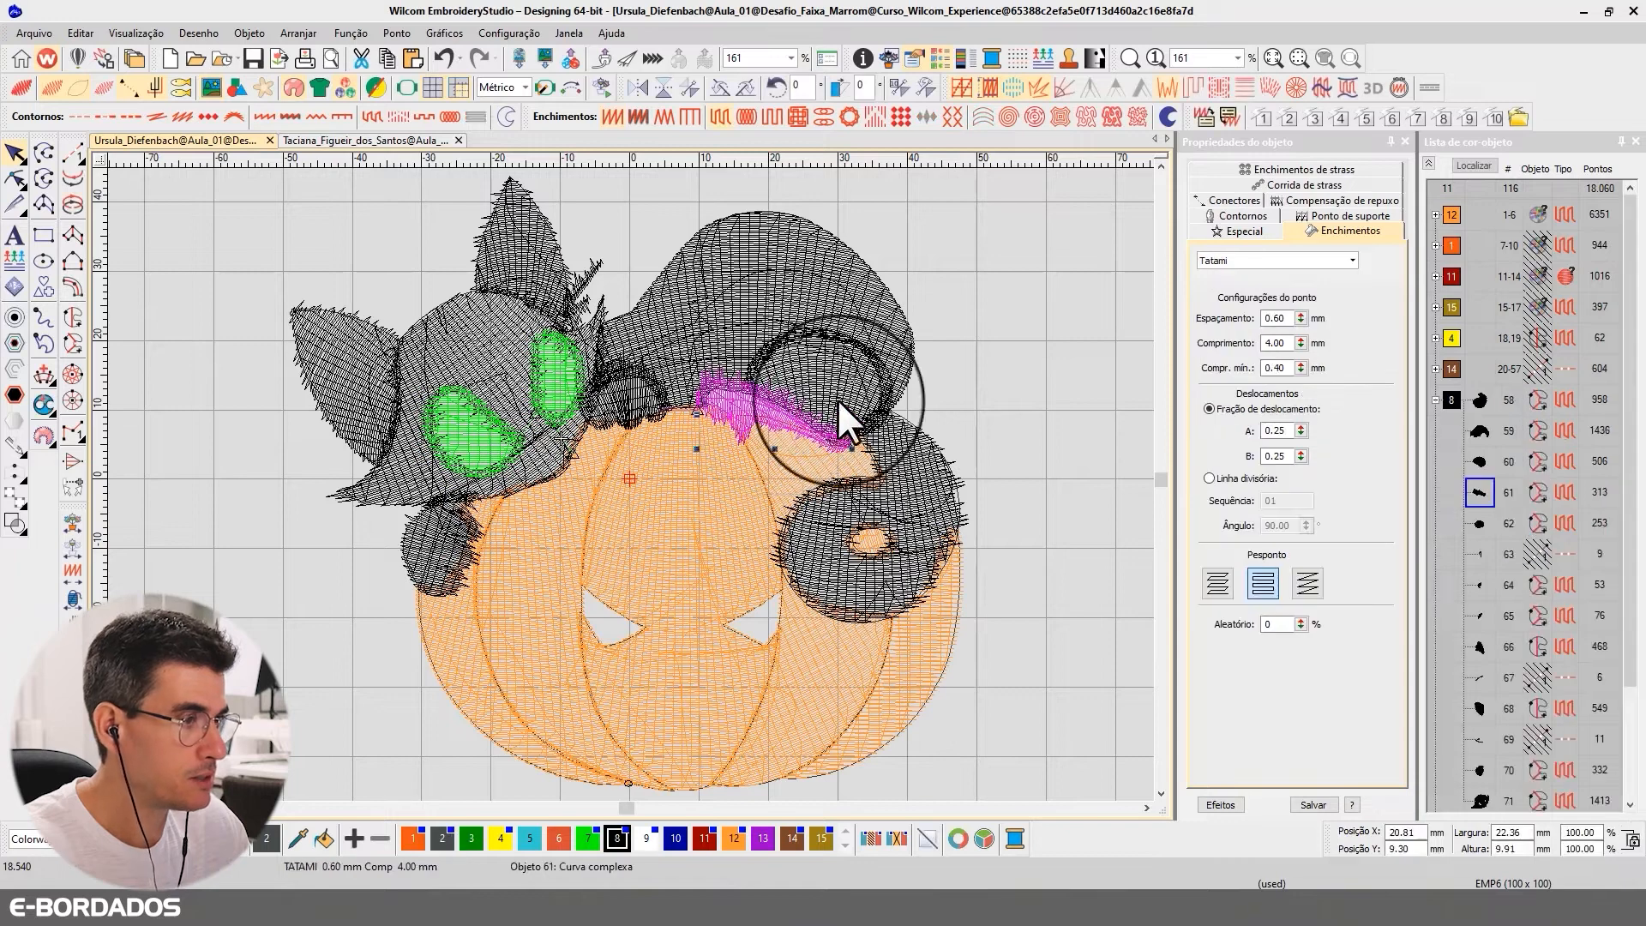
key("t")
left_click(985, 373)
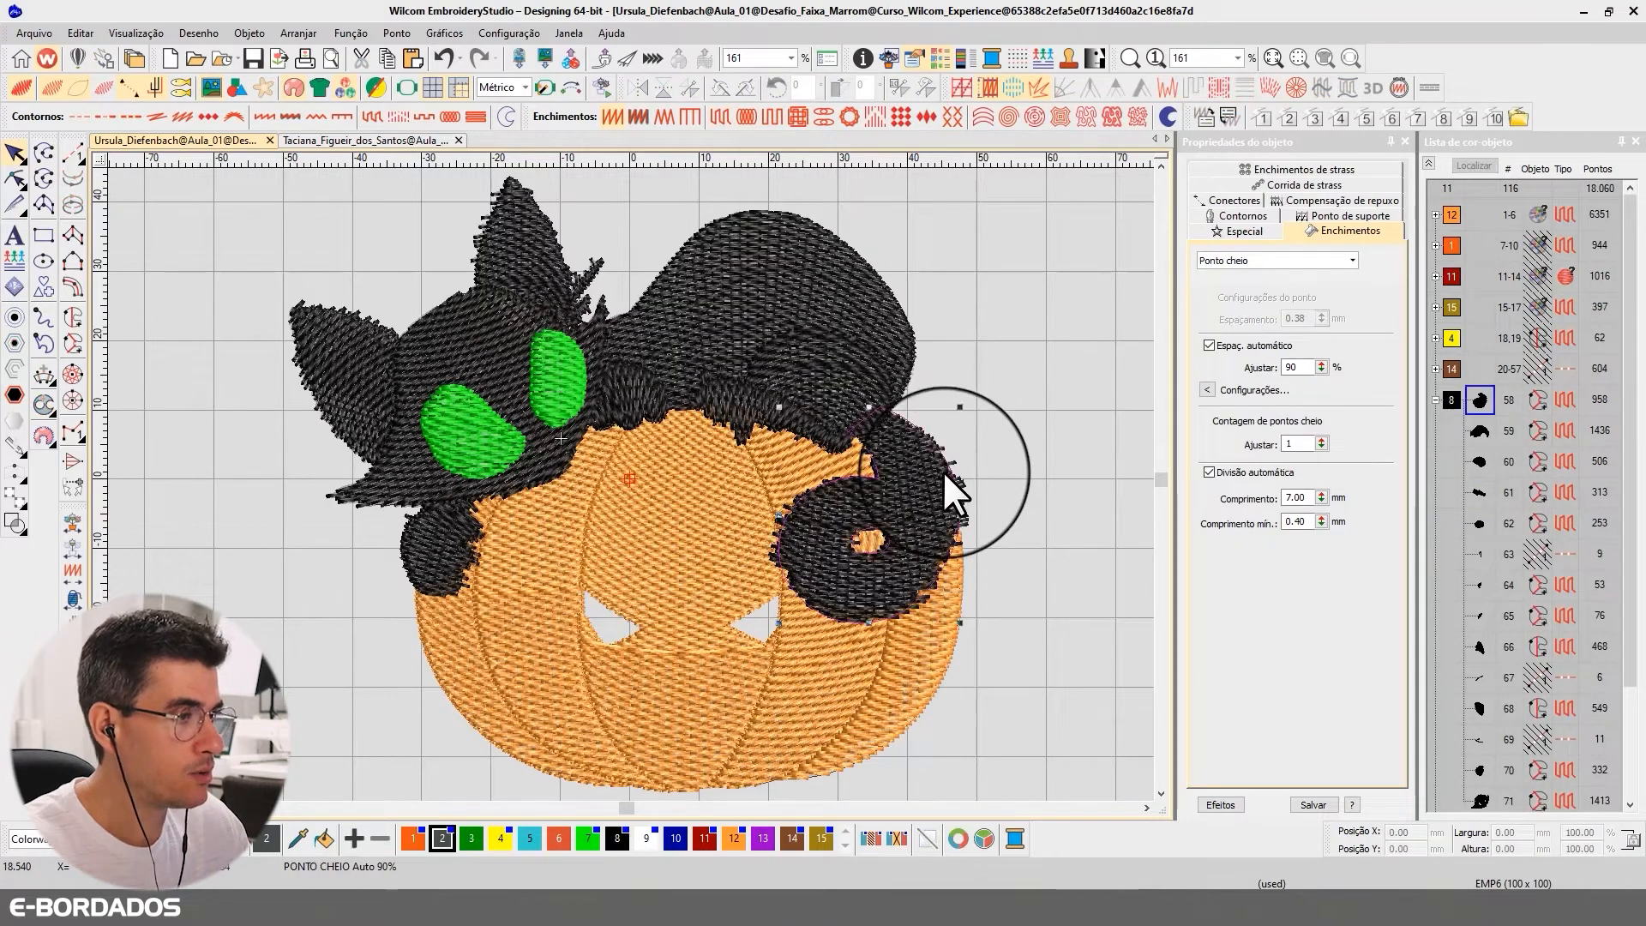
Compare the cat's tail, upper ear and front paw fills, and apply the jagged edge effect to the large back fill.
left_click(943, 470)
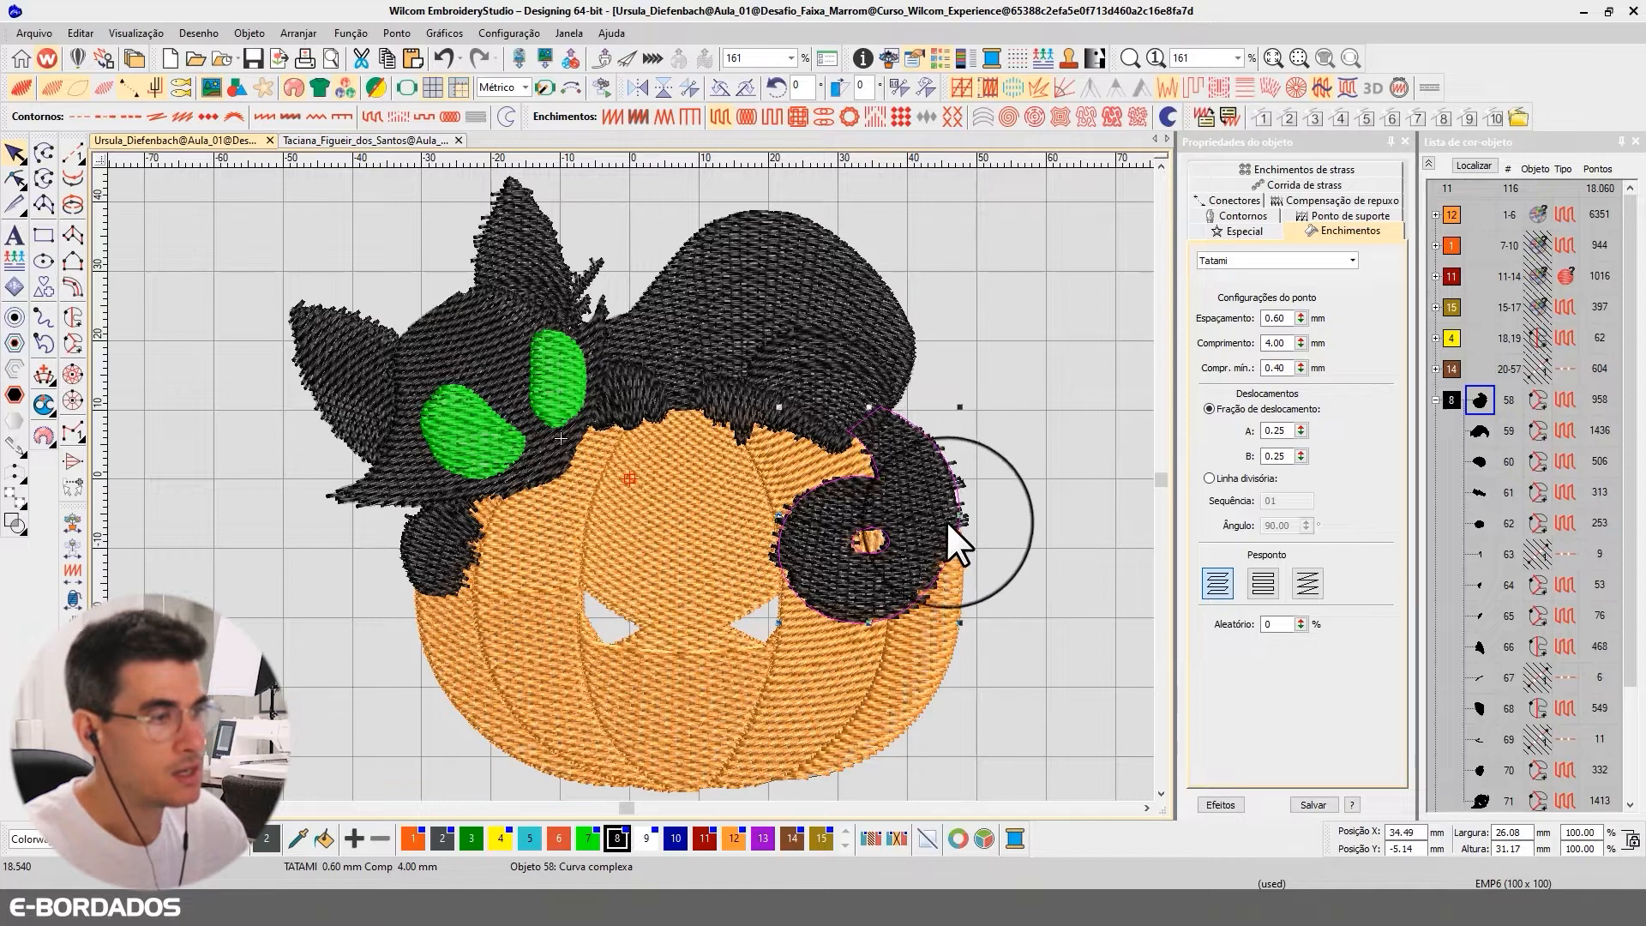
left_click(528, 253)
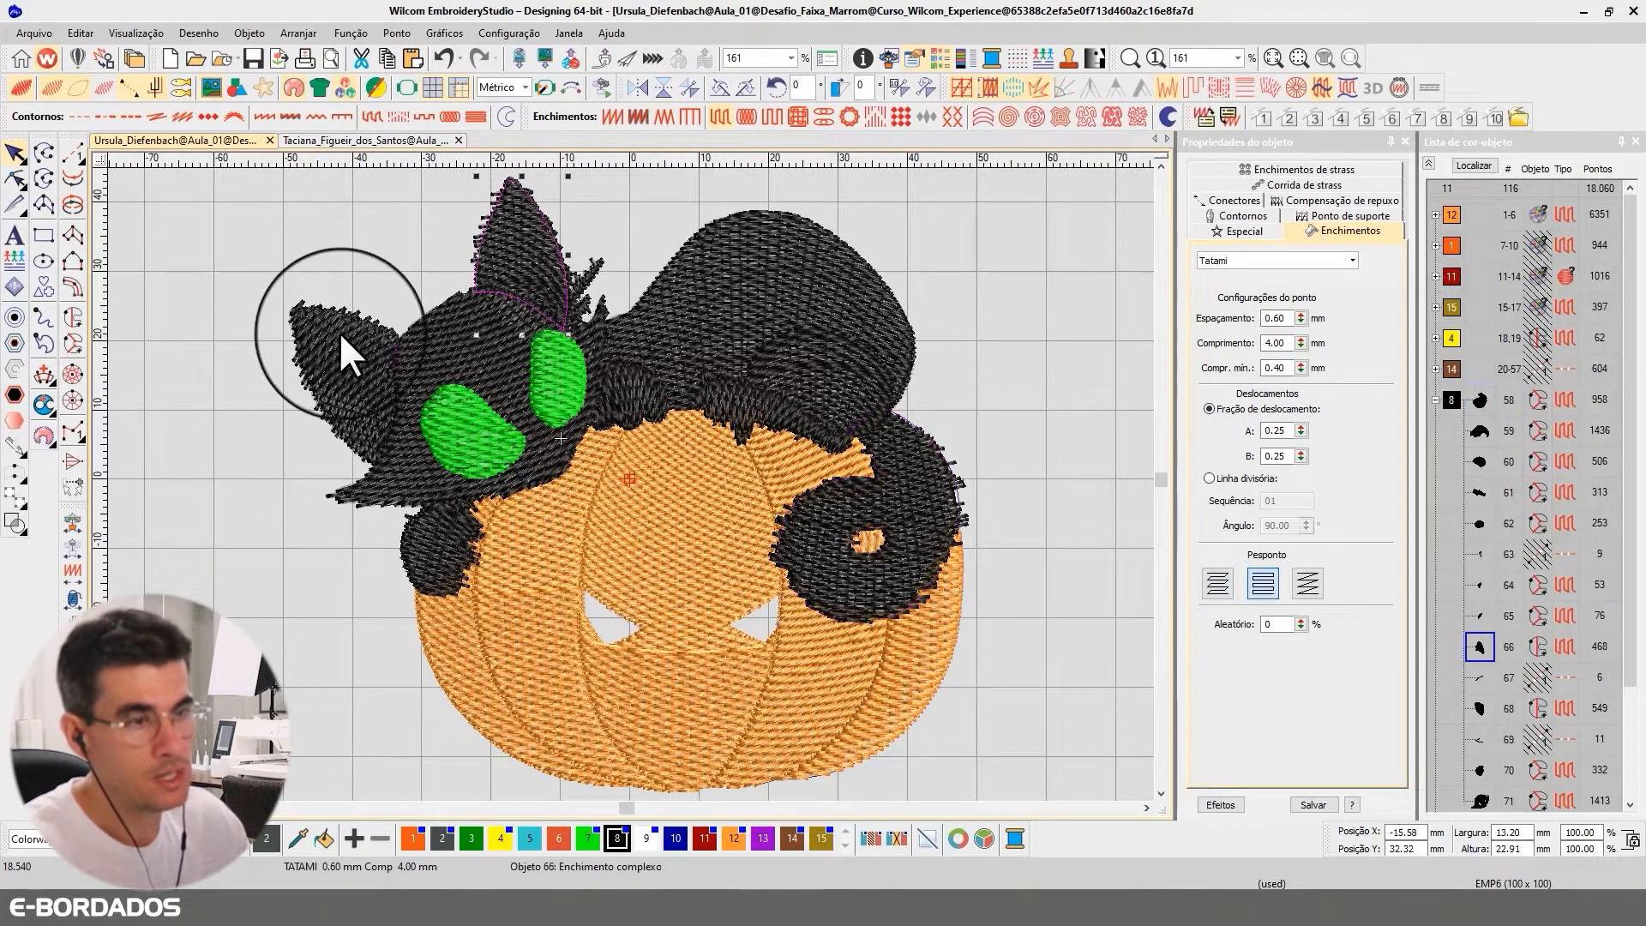
left_click(435, 525)
left_click(738, 270)
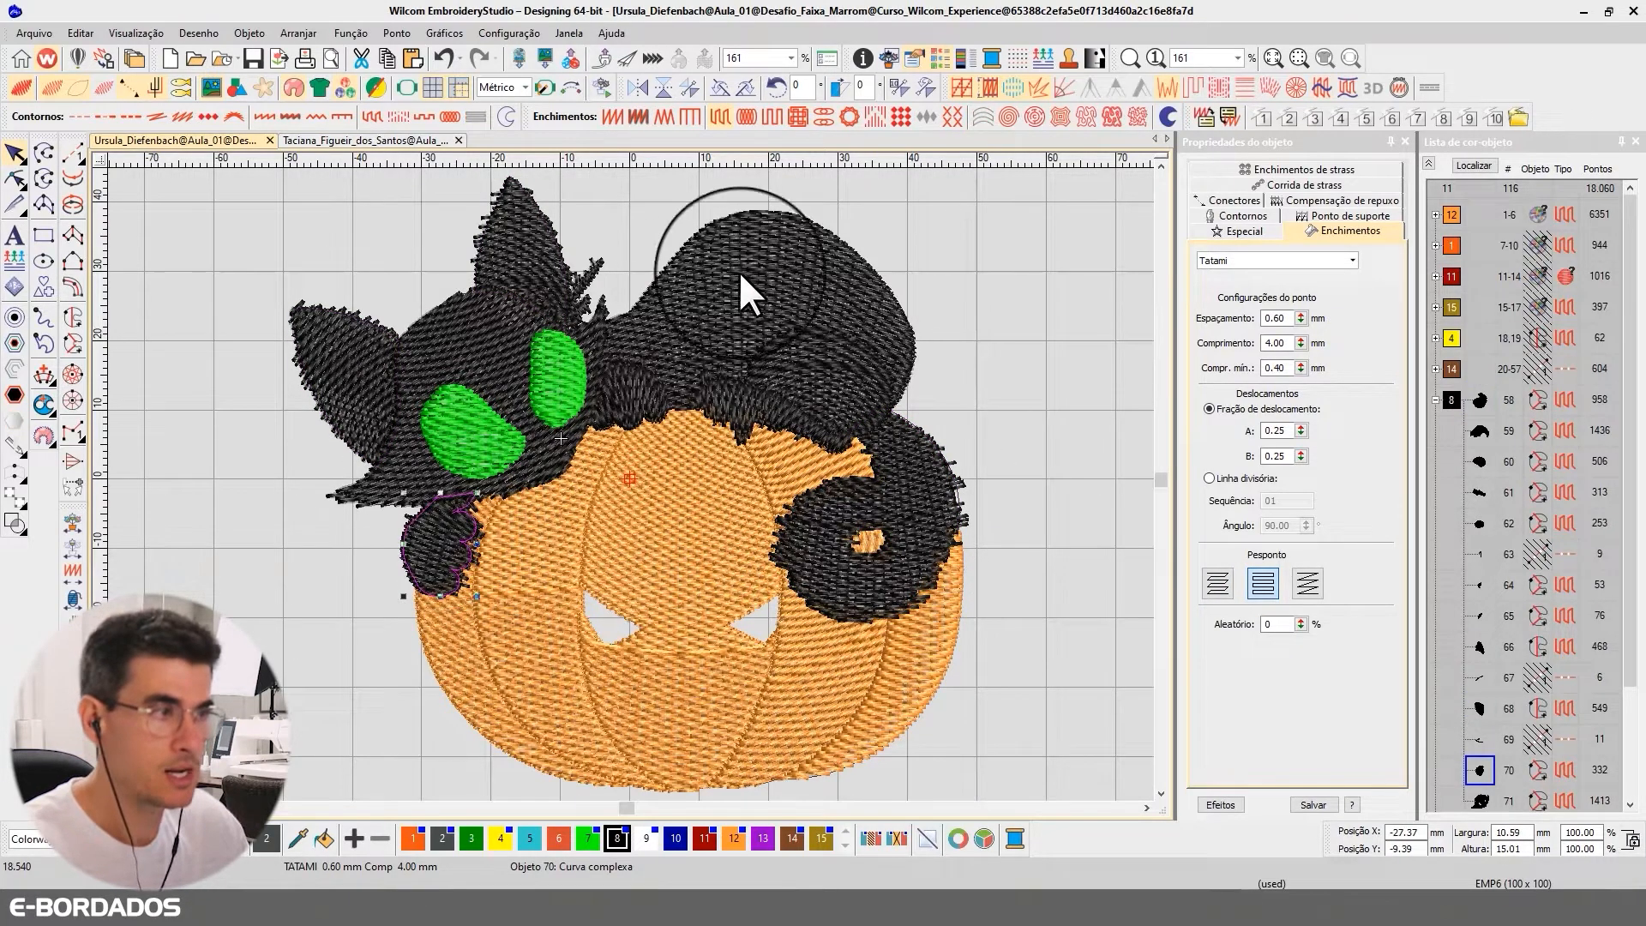
left_click(1166, 86)
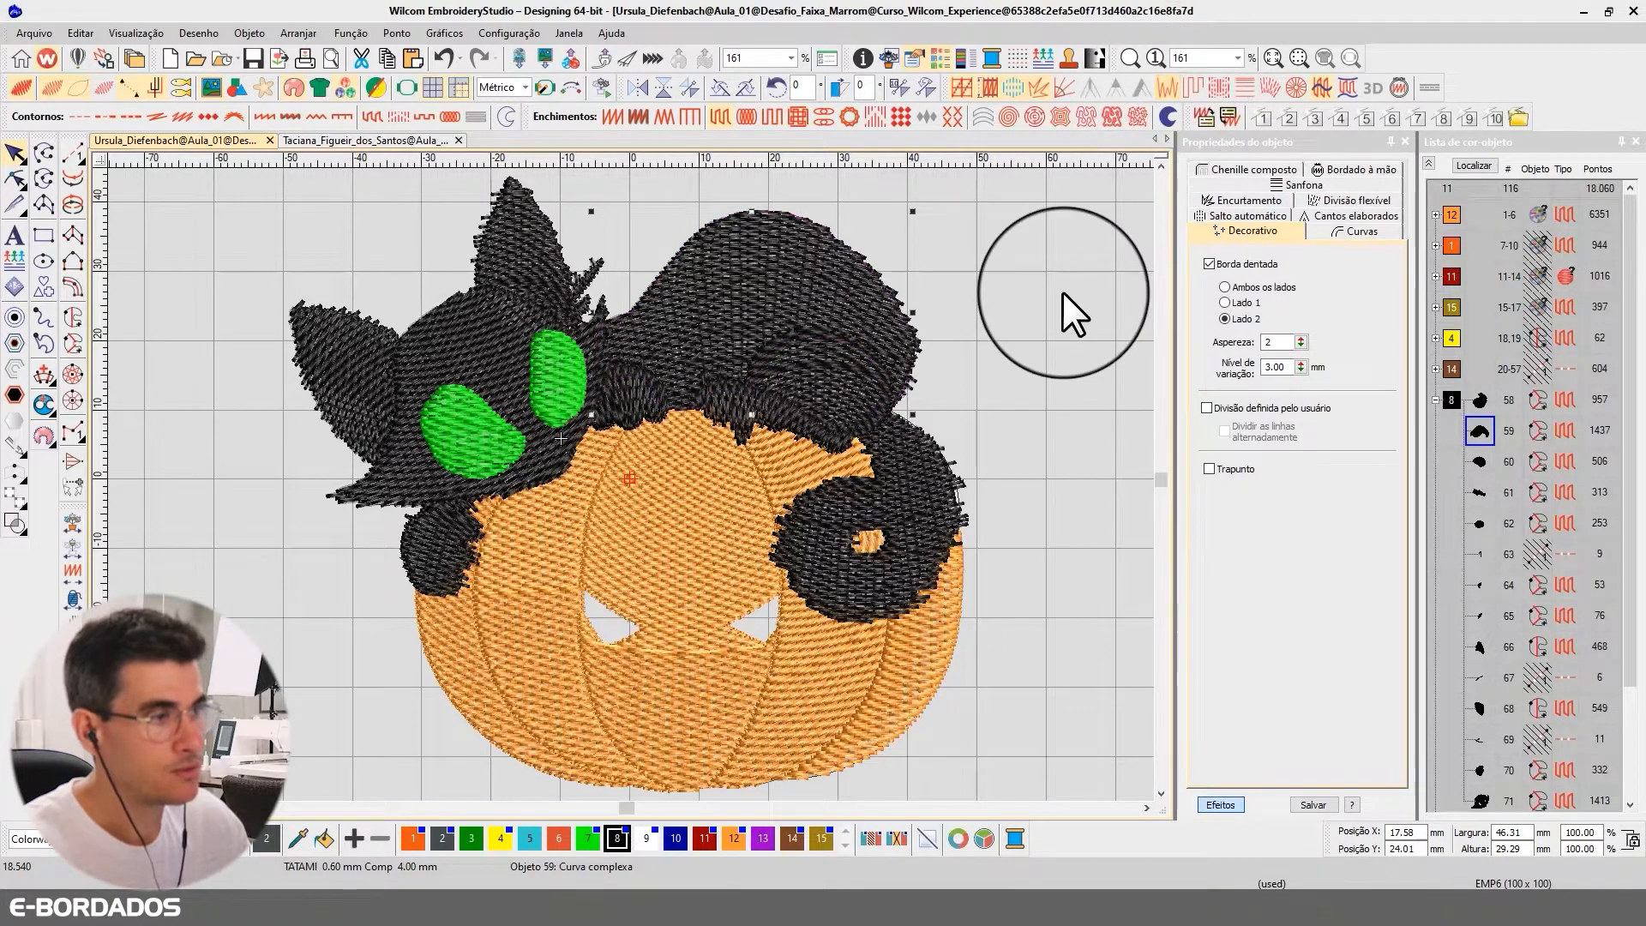
left_click(1061, 517)
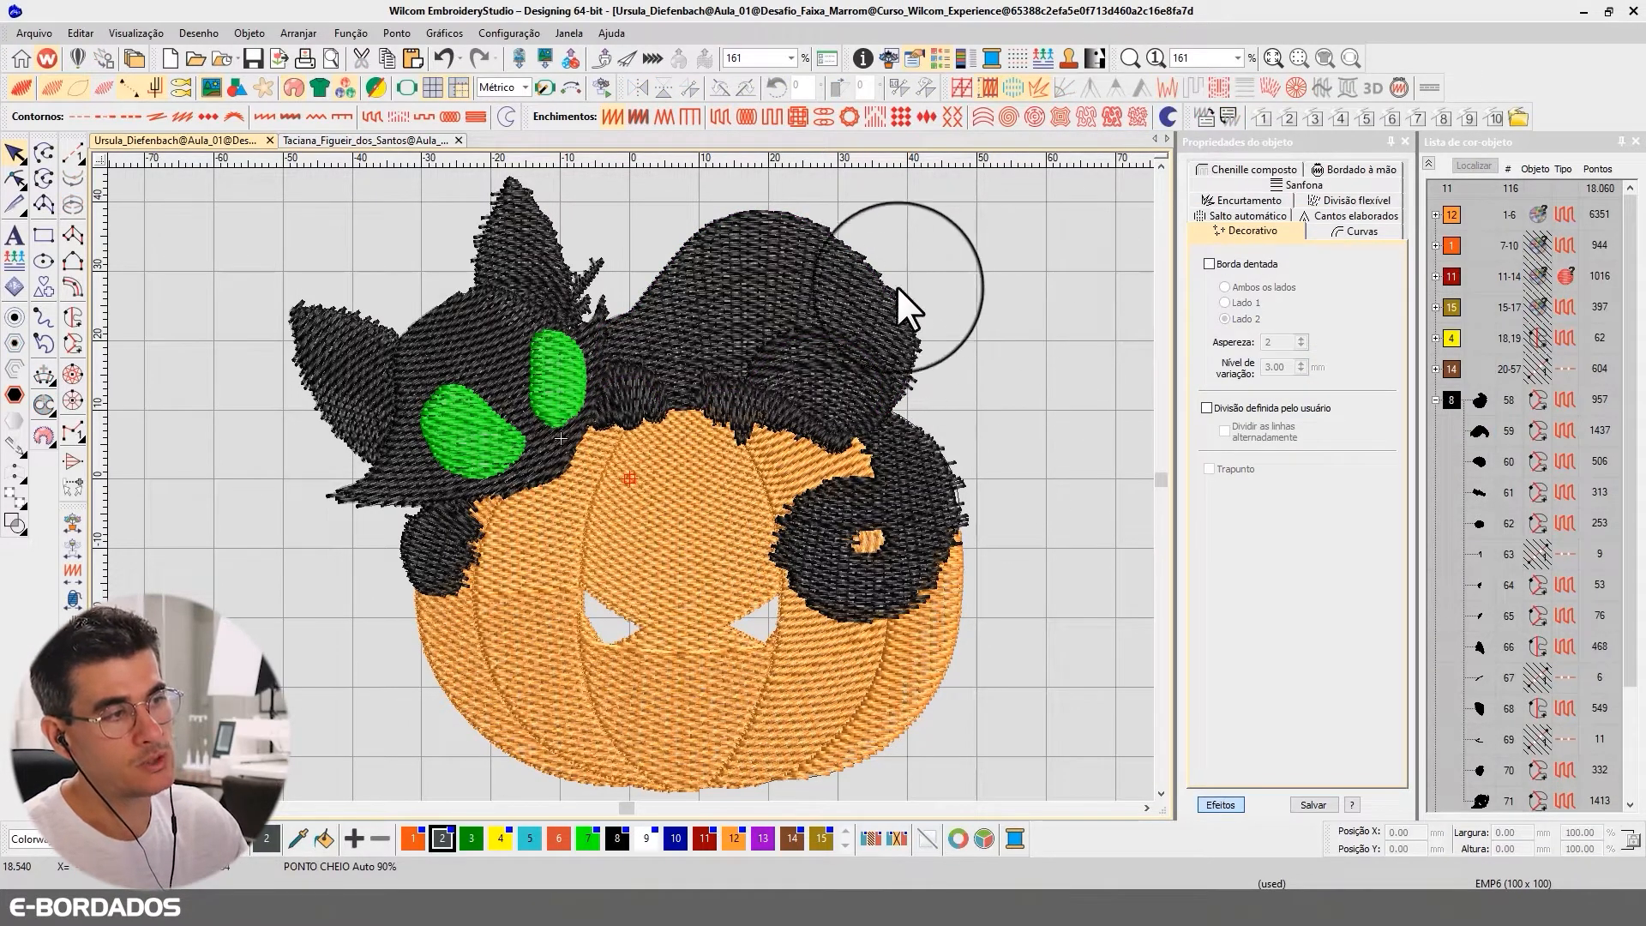
Set the jagged edge of the cat's back fill to both sides.
left_click(835, 376)
left_click(979, 338)
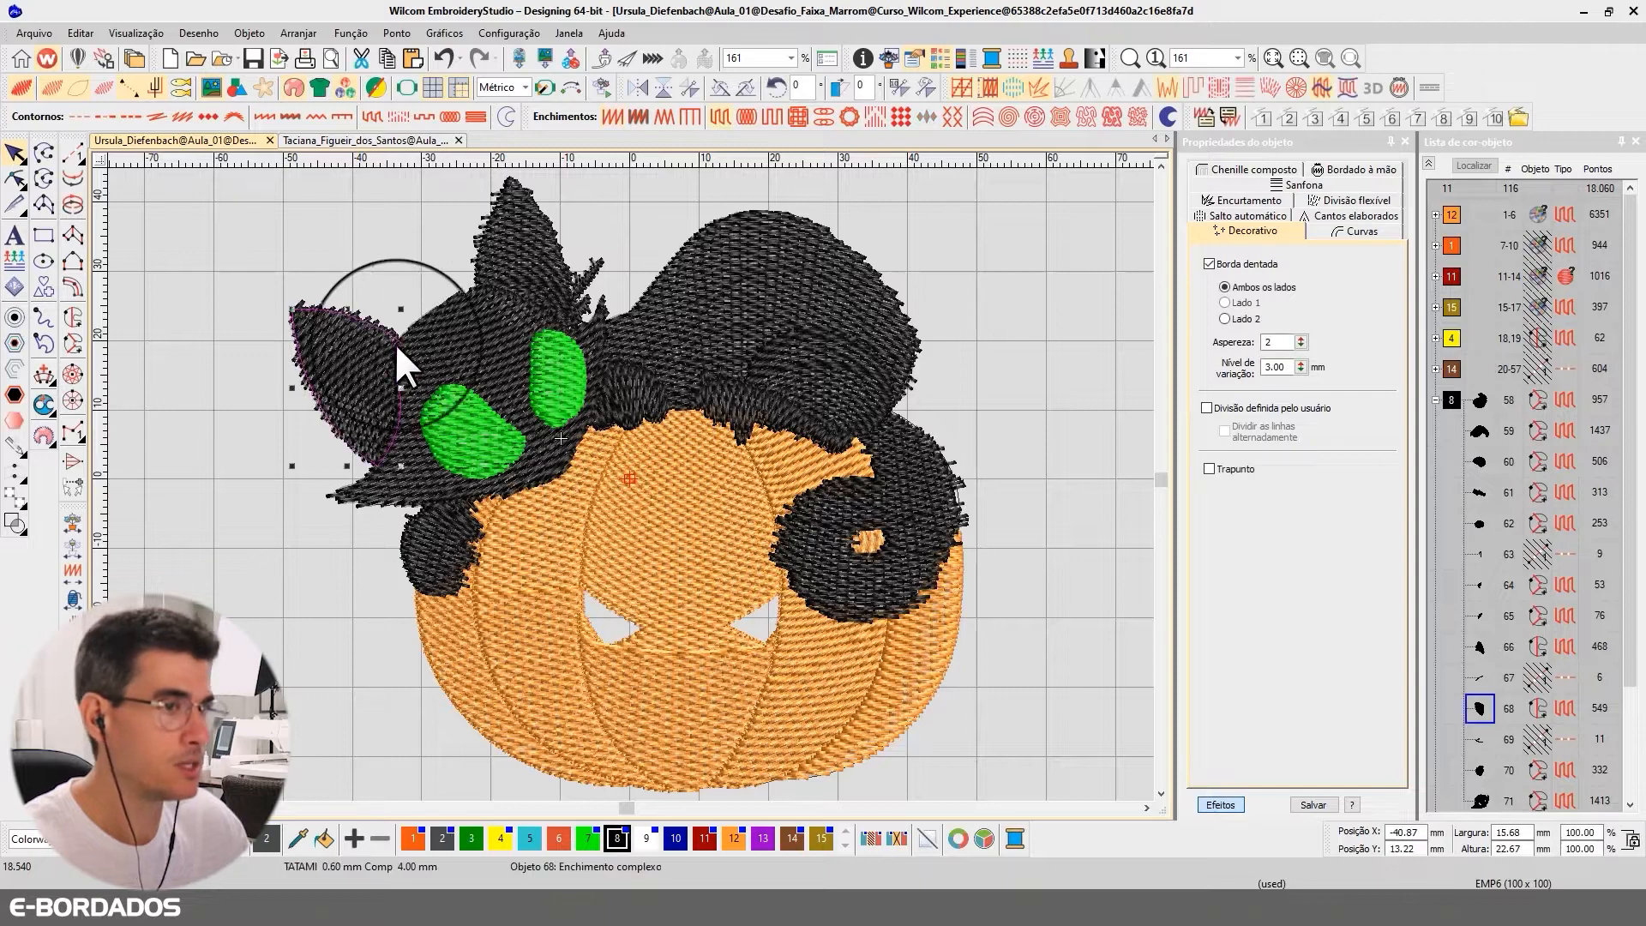
left_click(889, 316)
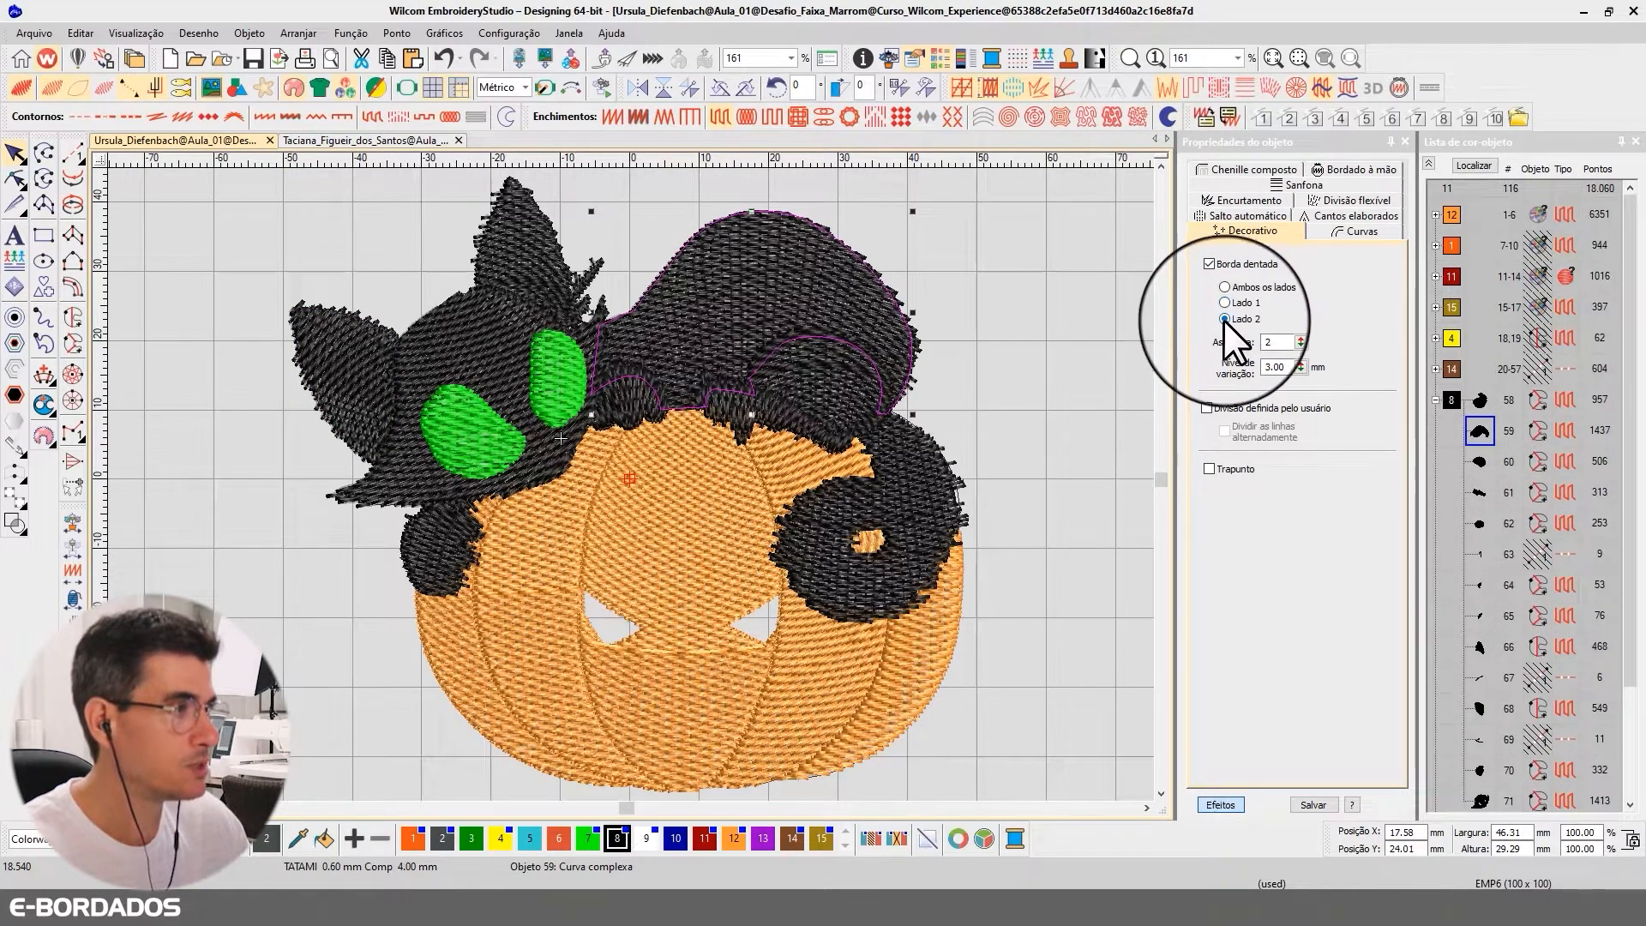
left_click(1224, 288)
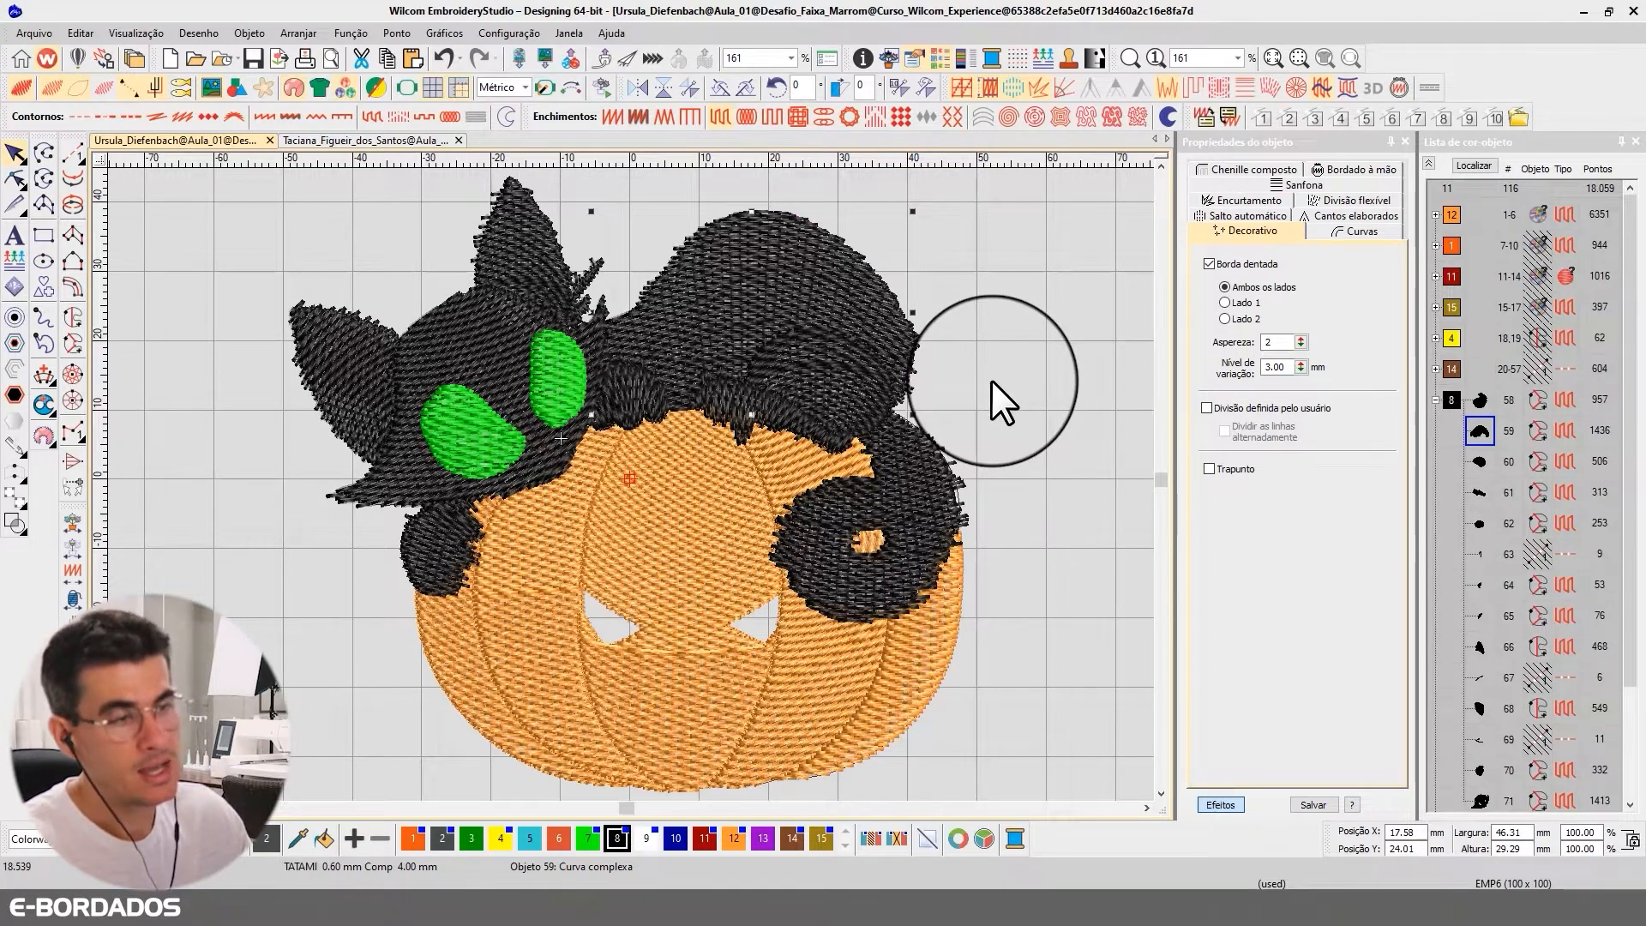
Check the decorative edge settings of the cat's back fill and the pumpkin's centre segment.
left_click(1015, 321)
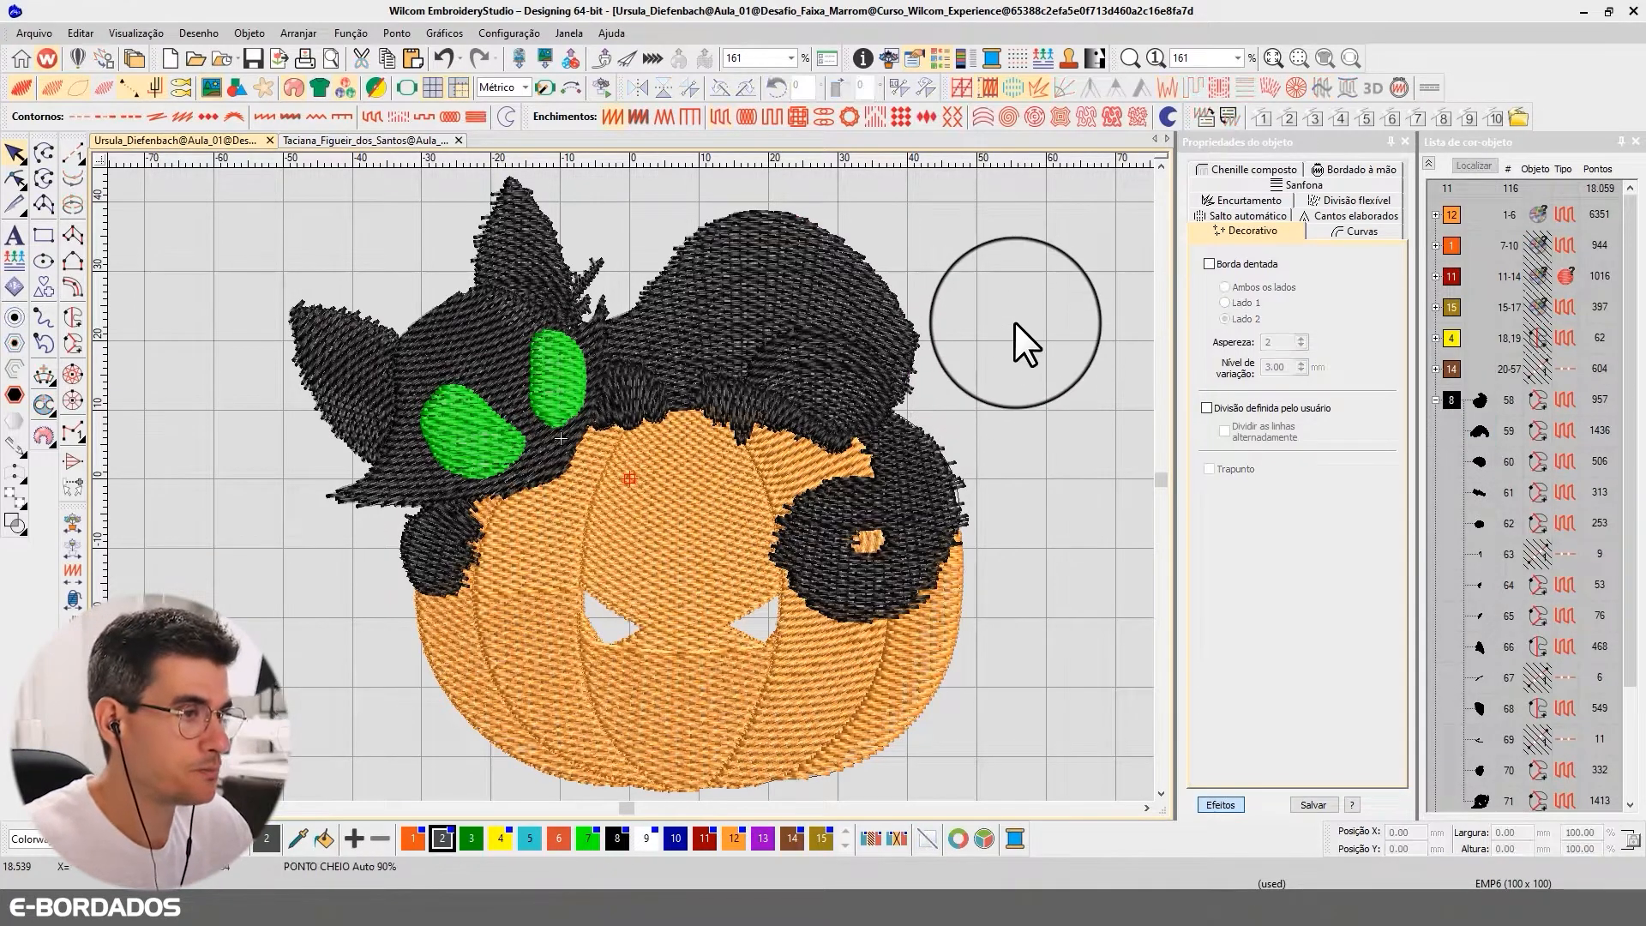
left_click(779, 293)
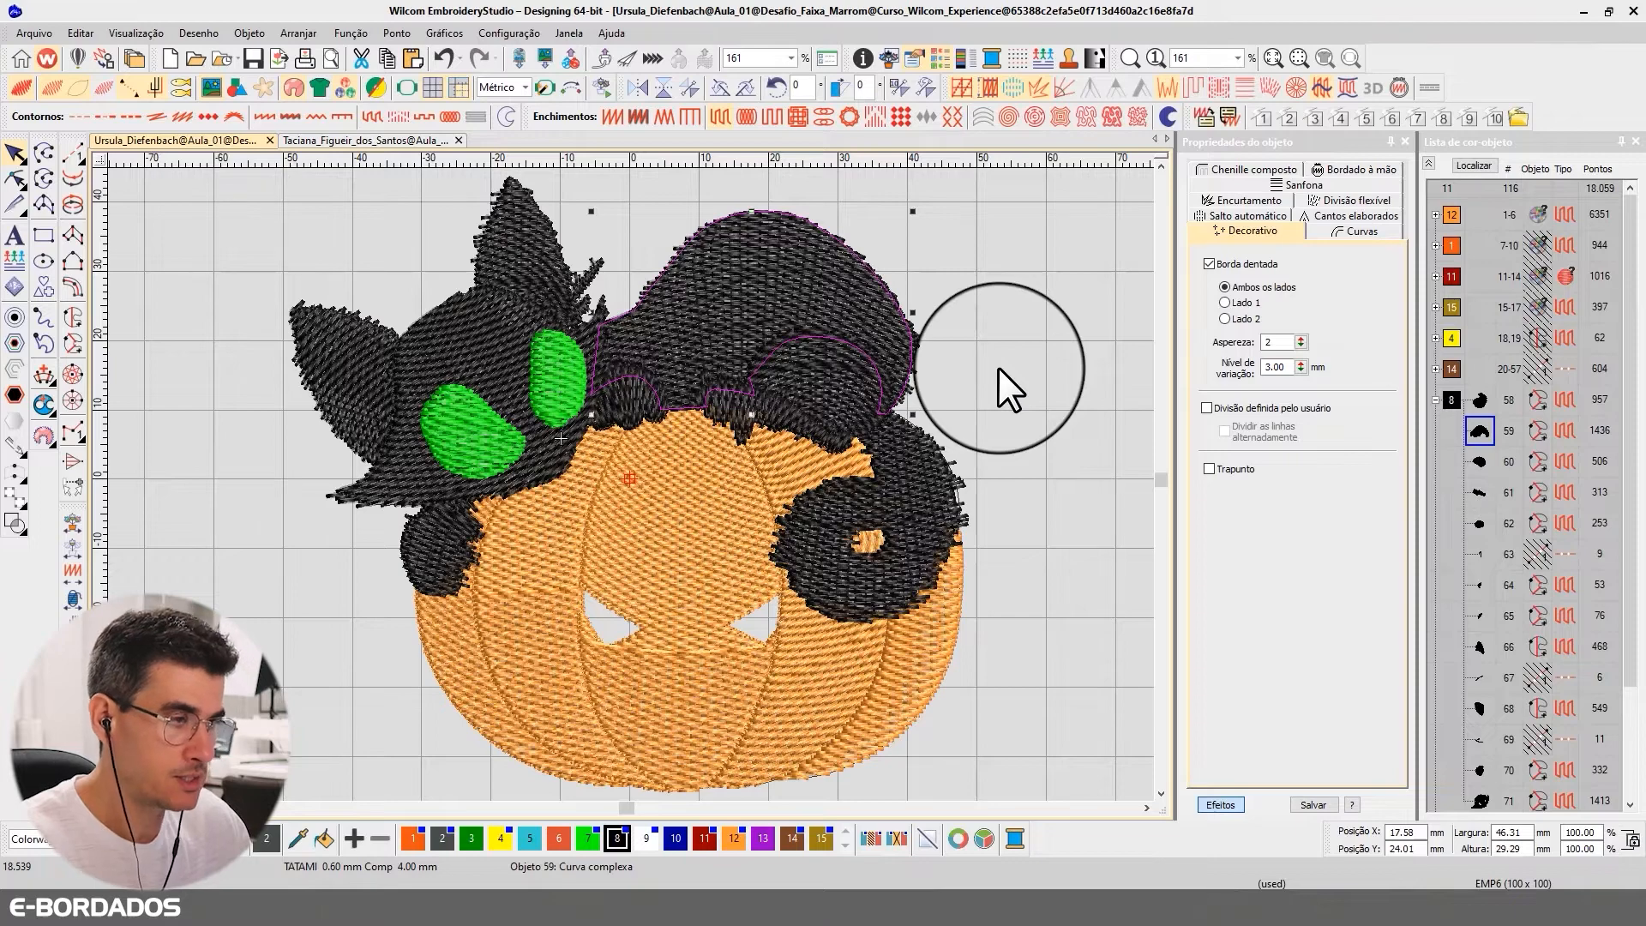
left_click(671, 598)
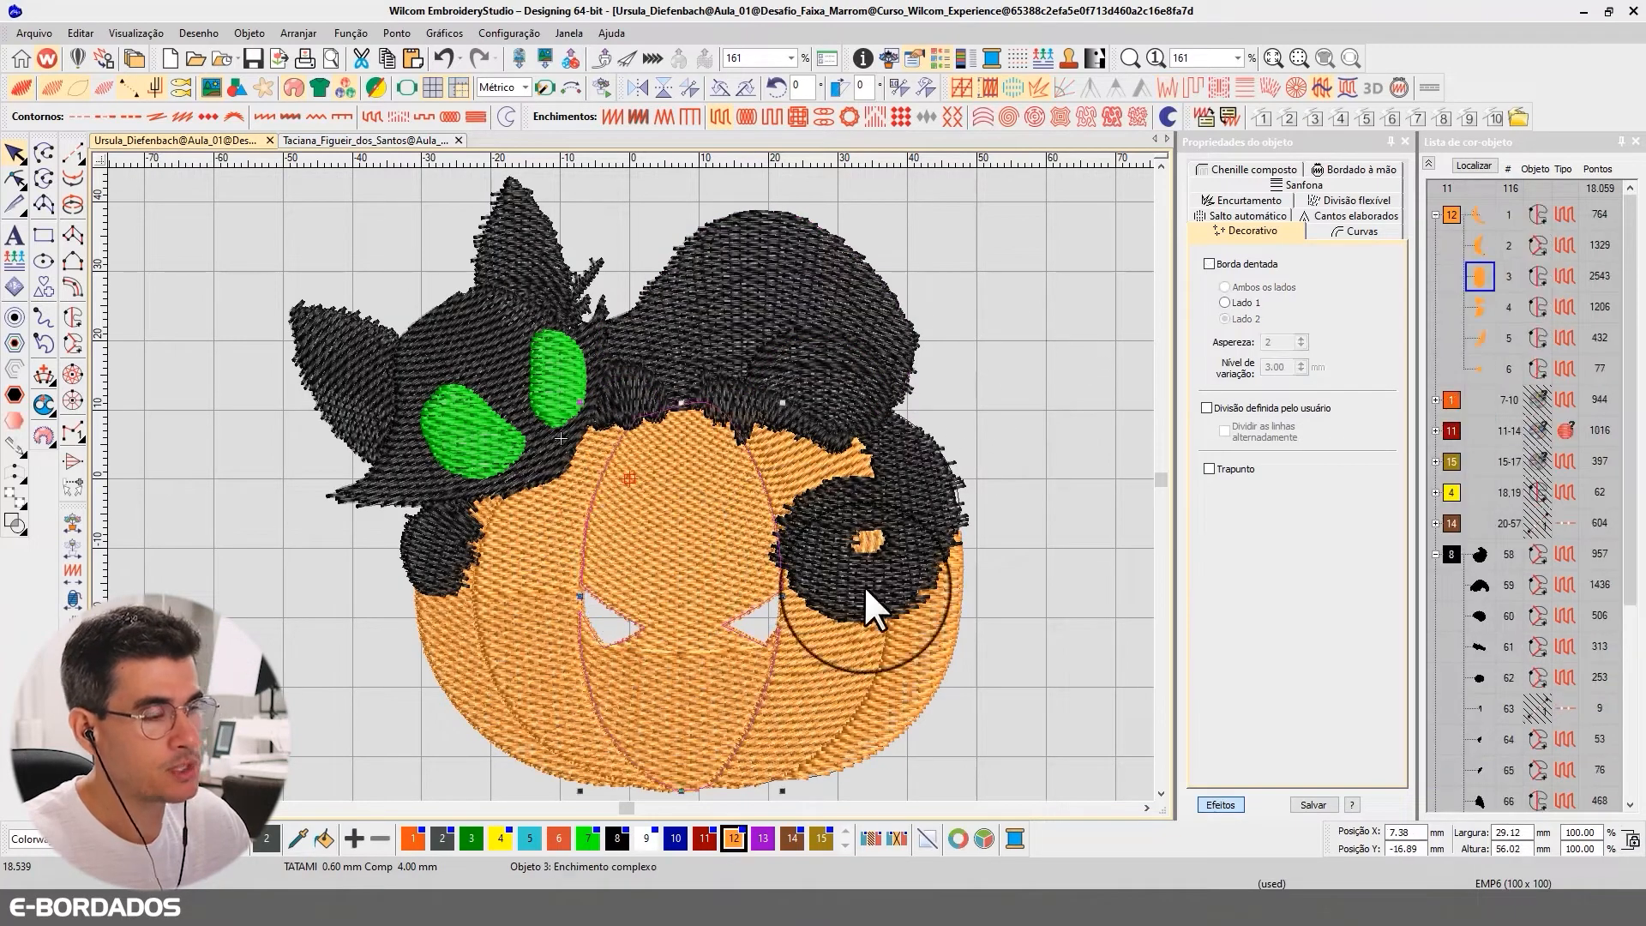
key("t")
Select the cat's nine black fills together: tail, back, thigh, three paws, head and both ears.
left_click(926, 499)
key("t")
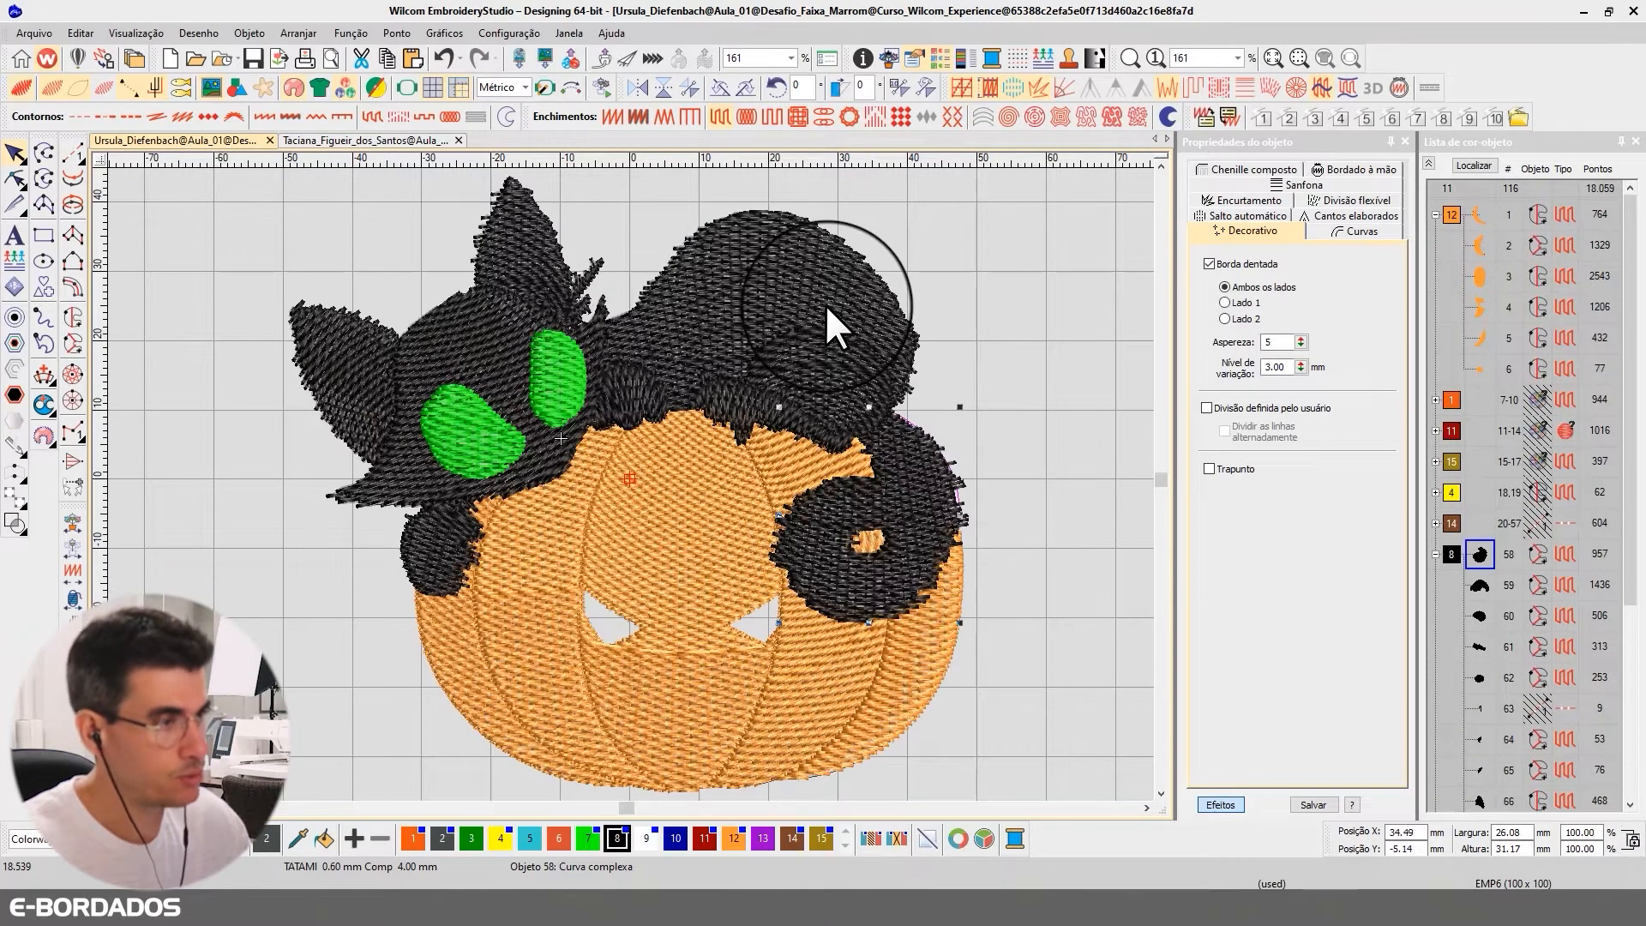
key("t")
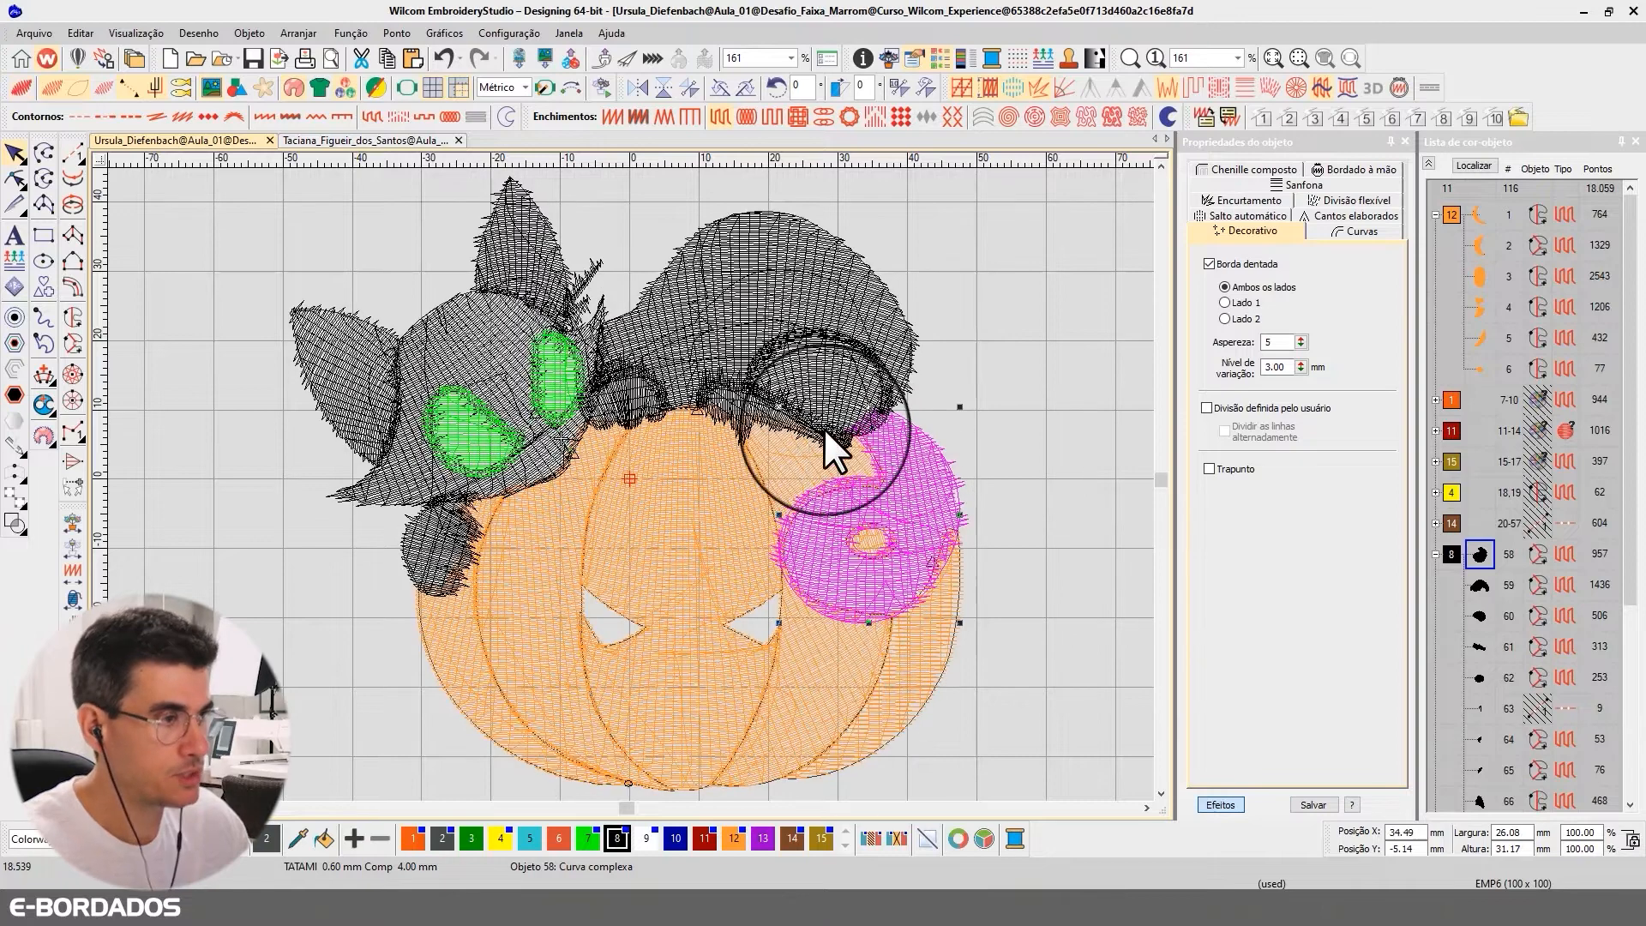
left_click(758, 404, "ctrl")
left_click(761, 322, "ctrl")
left_click(808, 370, "ctrl")
left_click(614, 403, "ctrl")
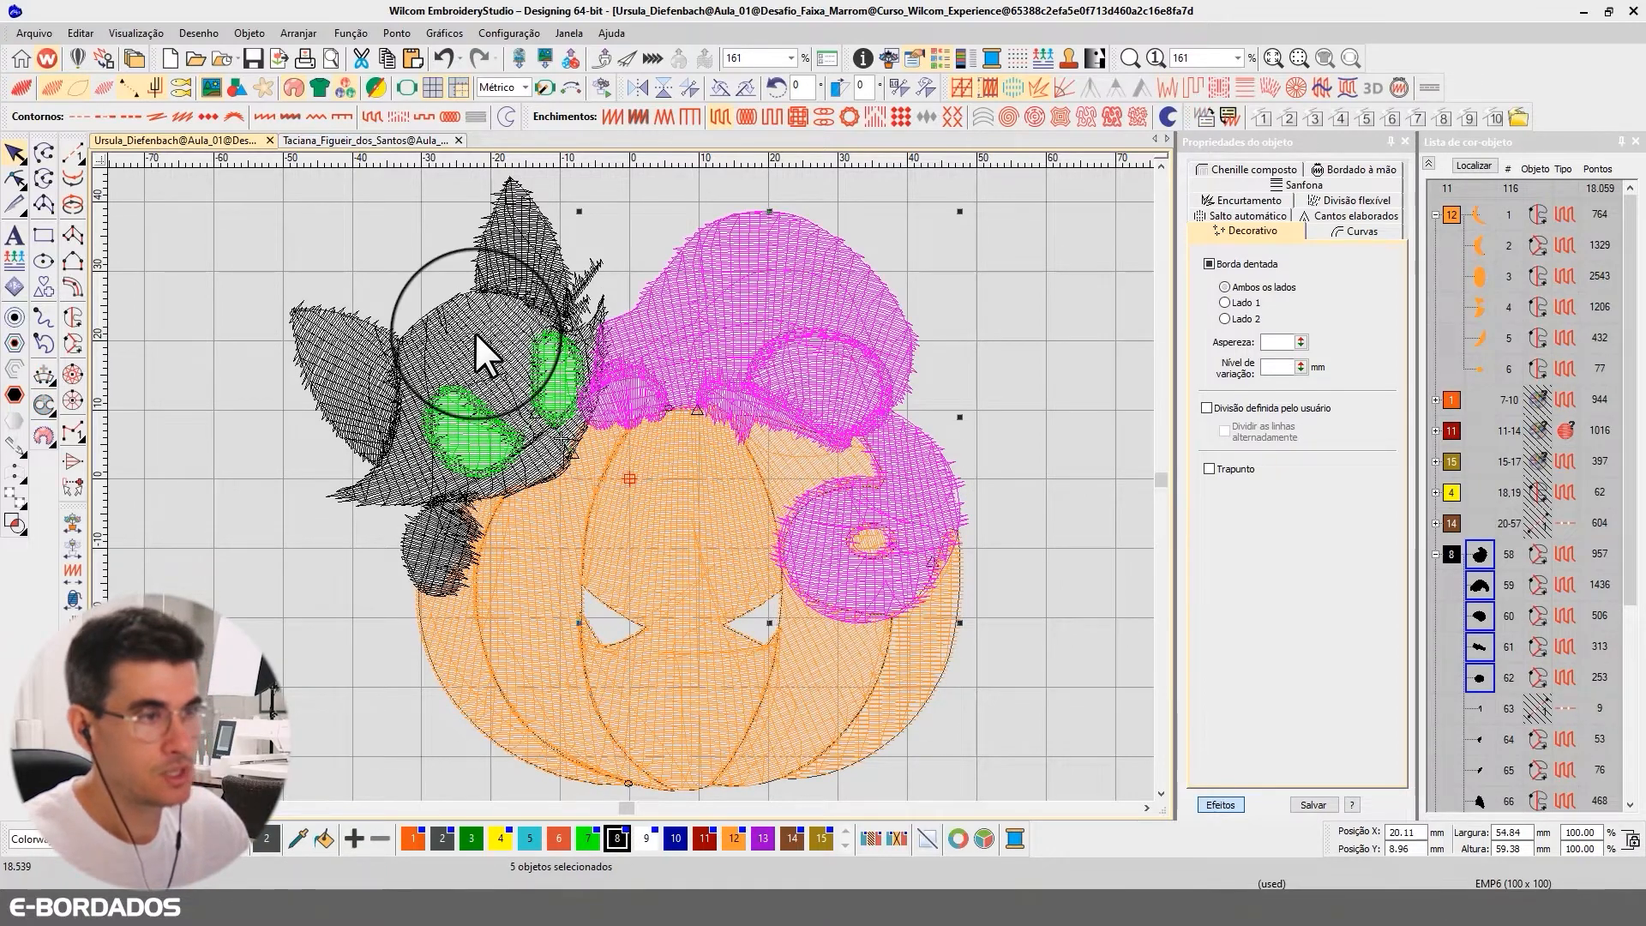
left_click(475, 333, "ctrl")
left_click(516, 235, "ctrl")
left_click(334, 336, "ctrl")
left_click(426, 521, "ctrl")
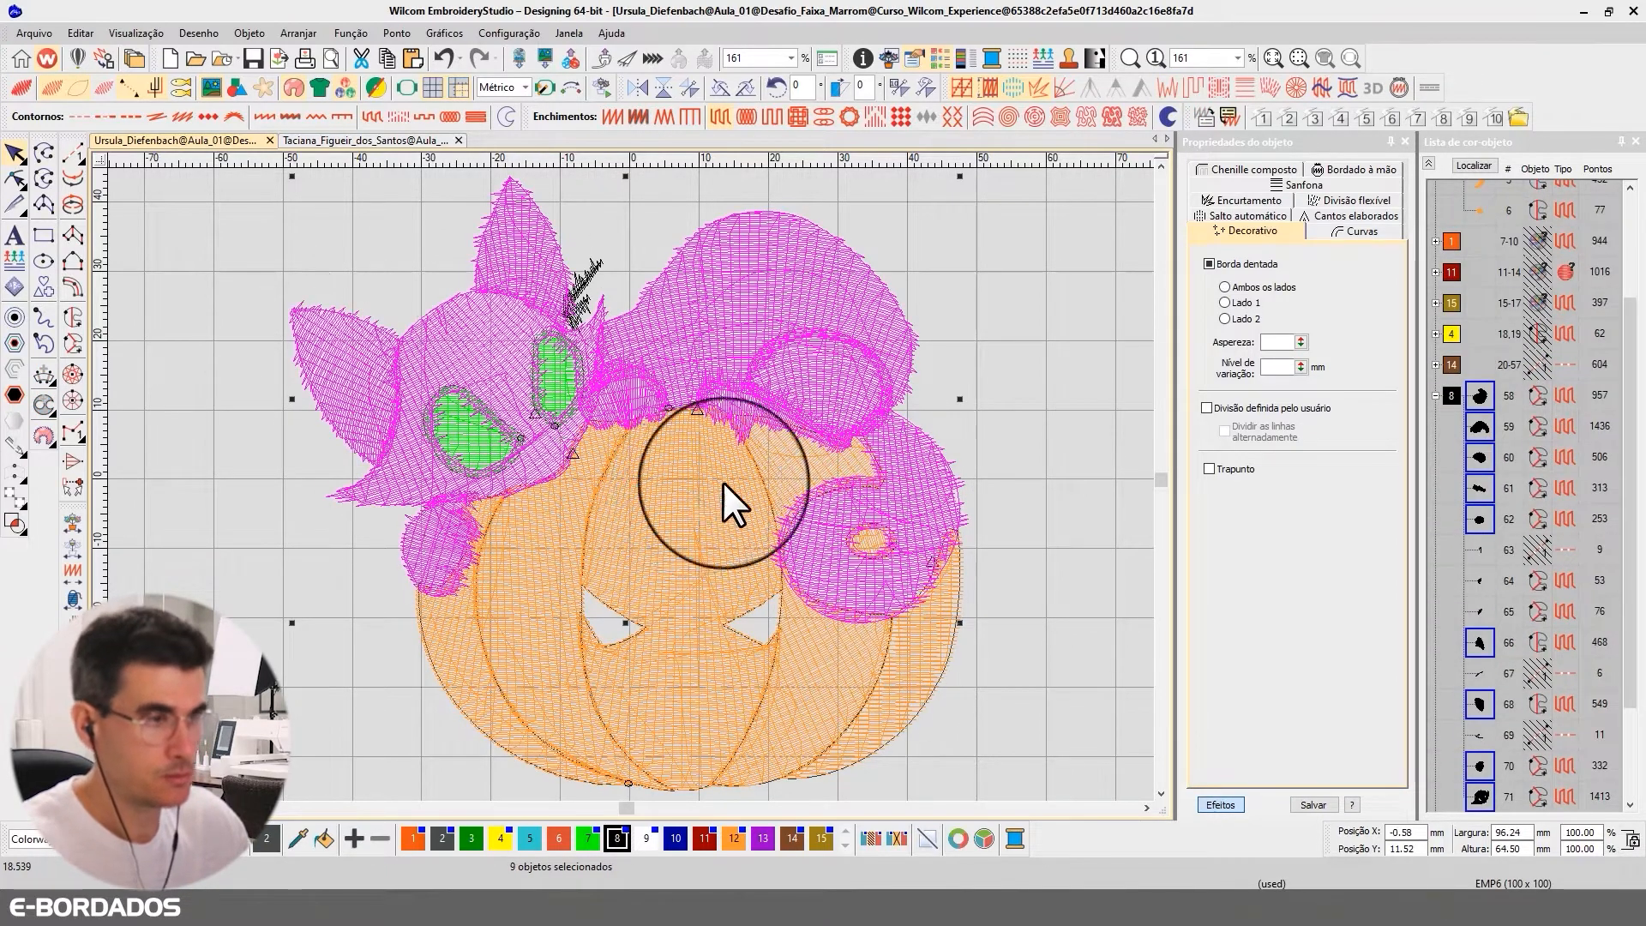
key("t")
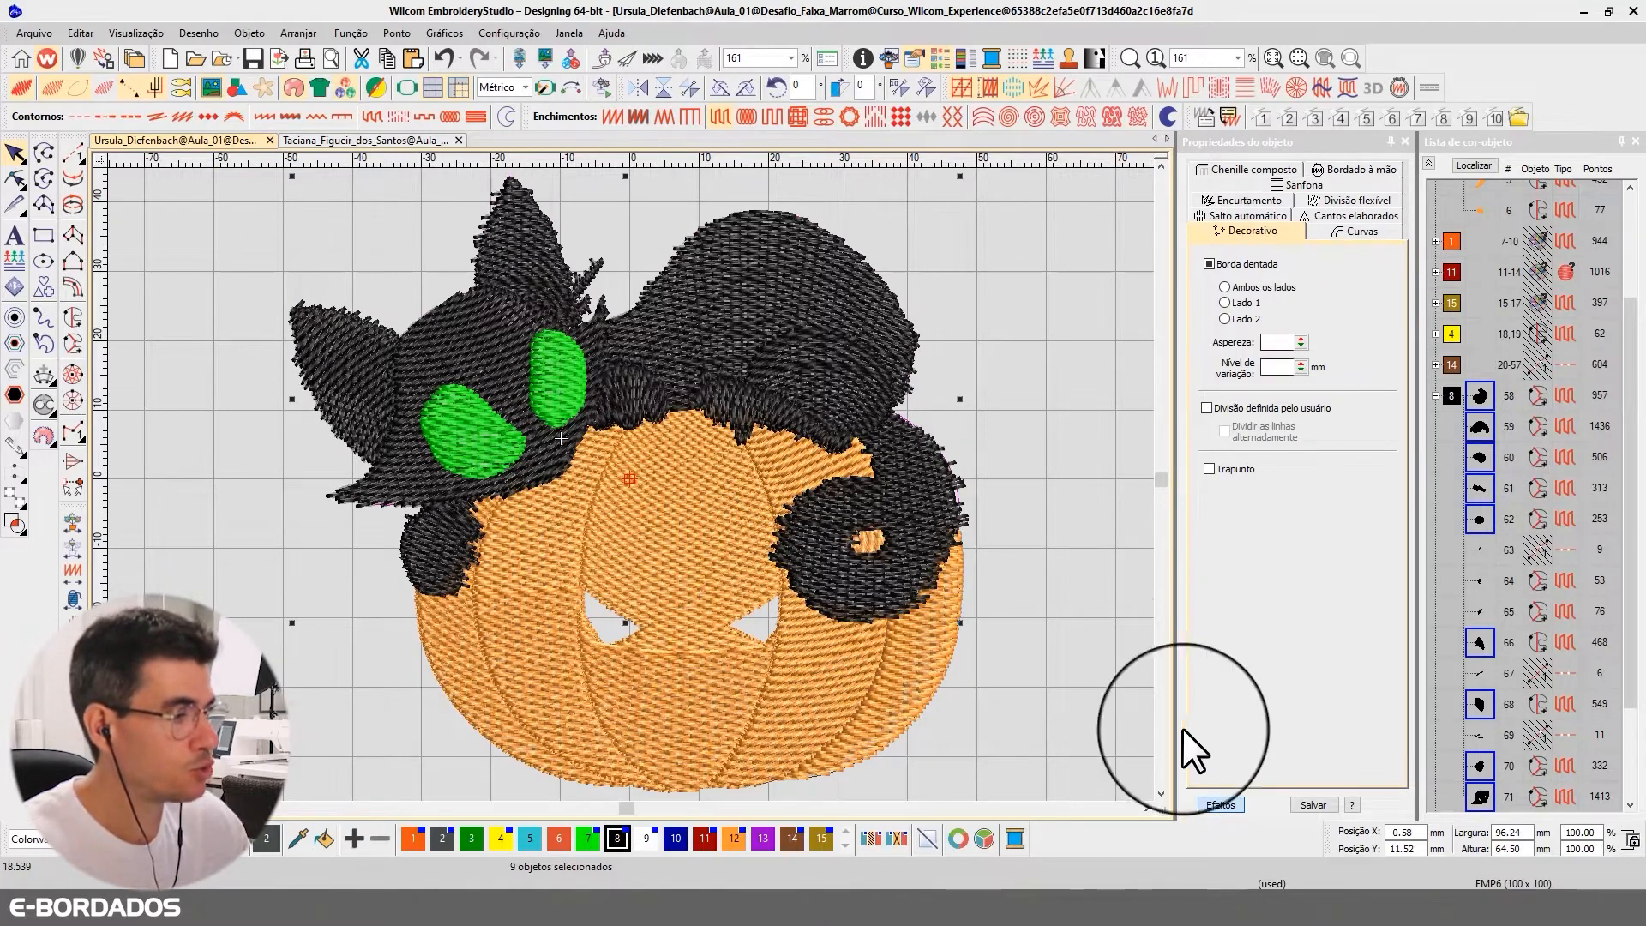
Try Ponto cheio as the fill type for the nine selected black fills, with an automatic split length of 3 mm.
left_click(1219, 805)
left_click(1254, 257)
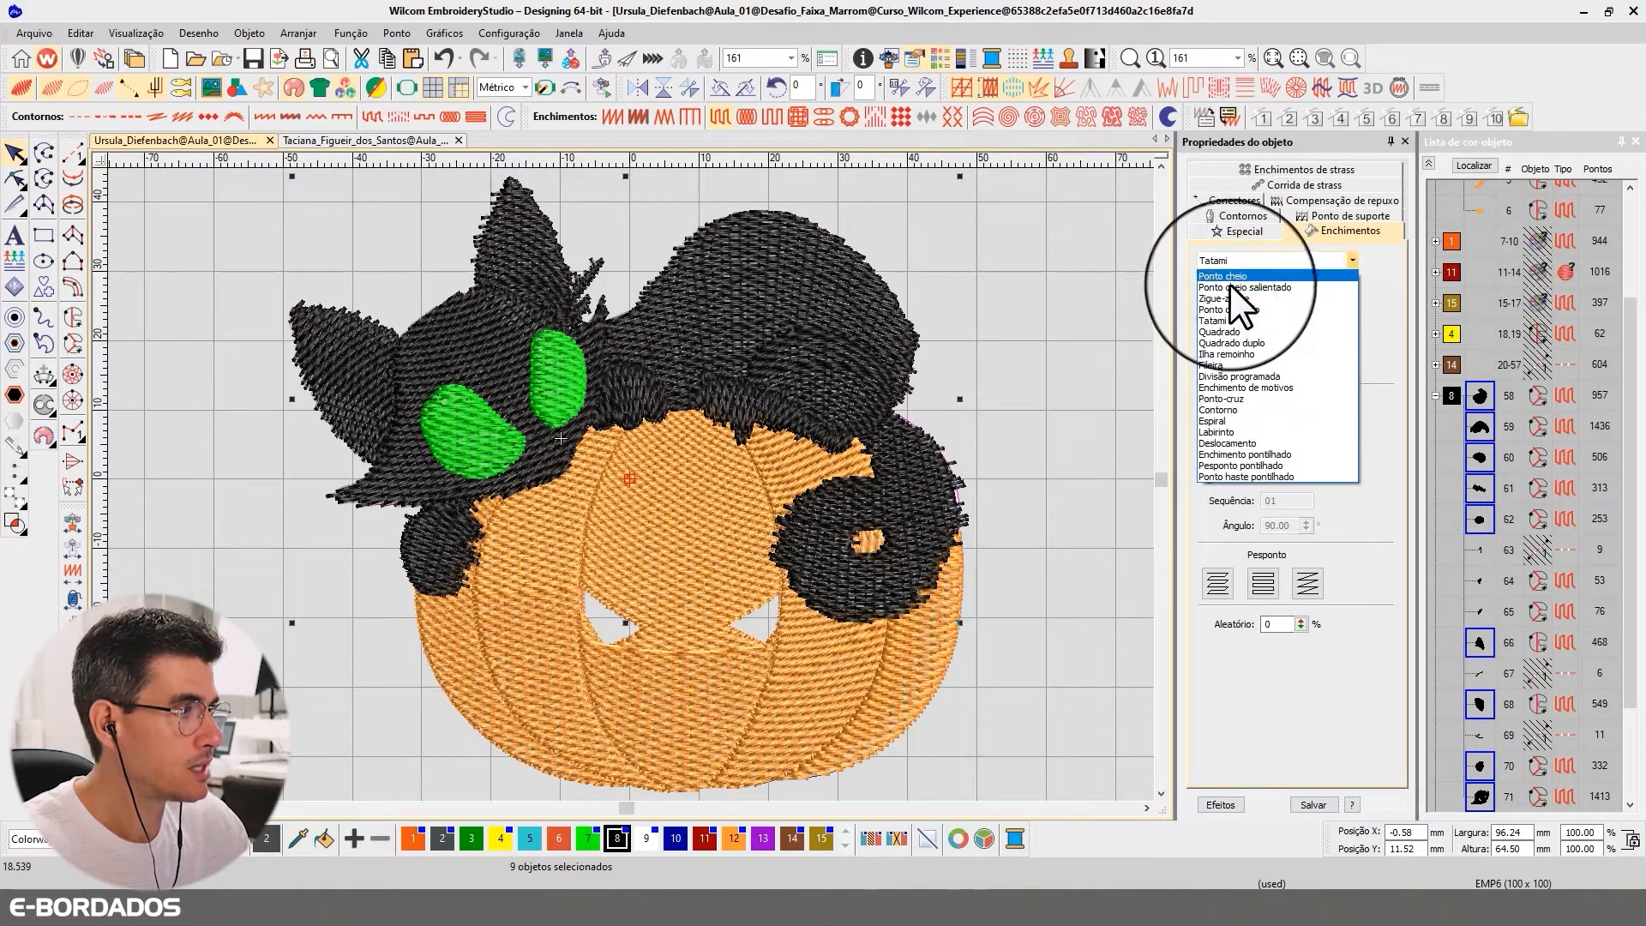
left_click(1227, 281)
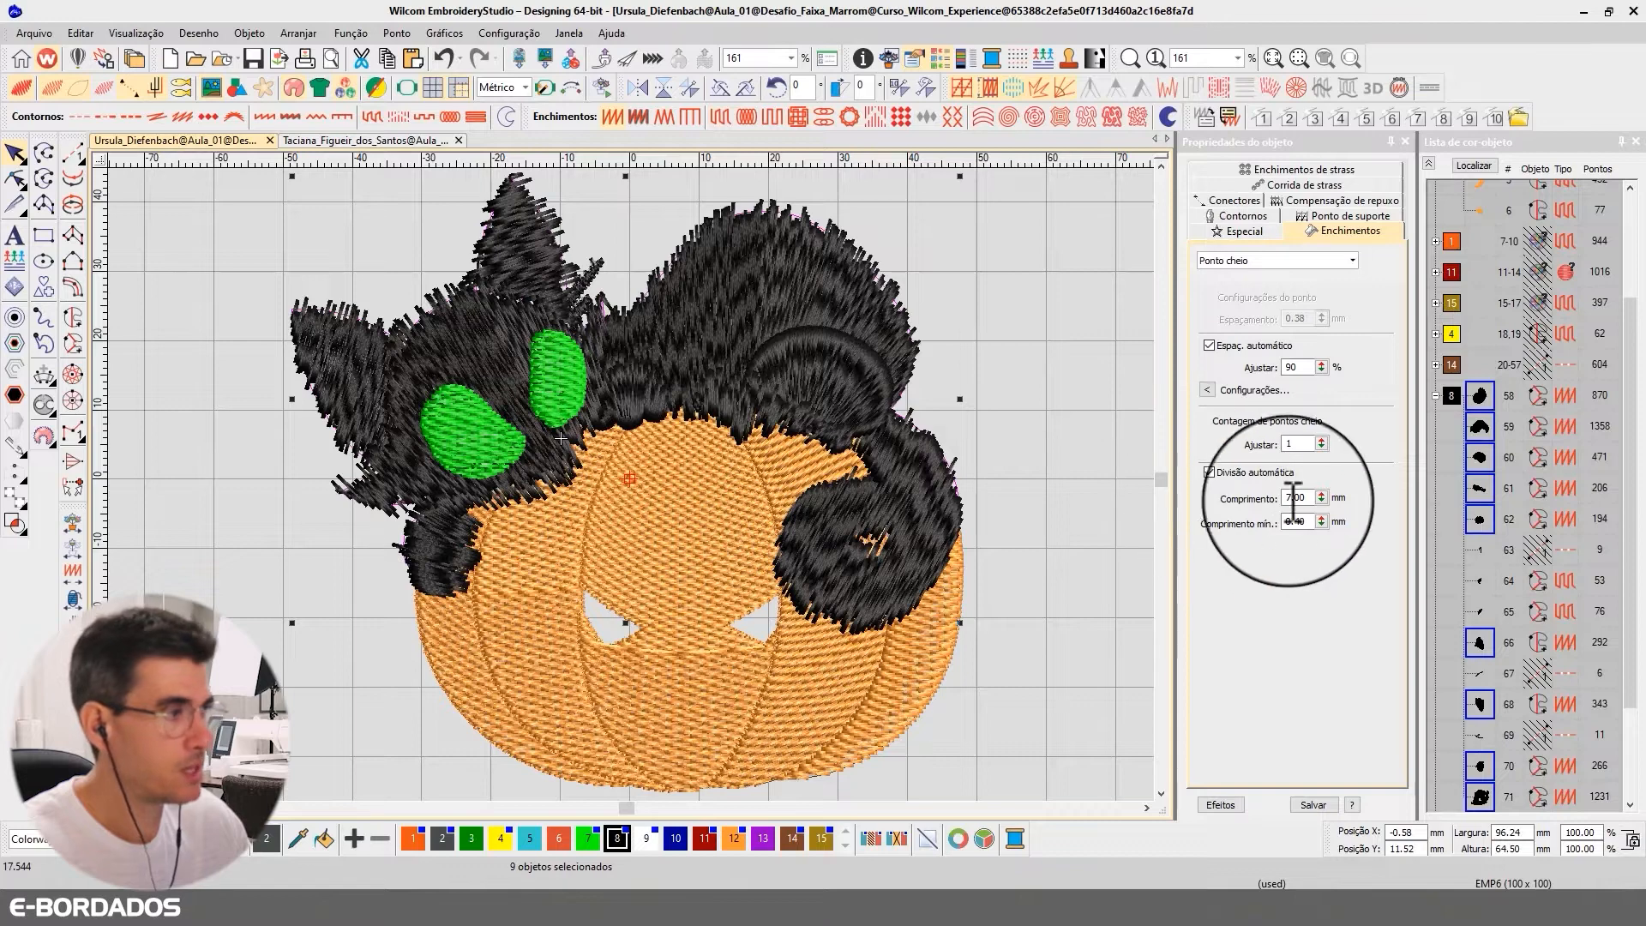
left_click_drag(1310, 498, 1255, 491)
type("3.0")
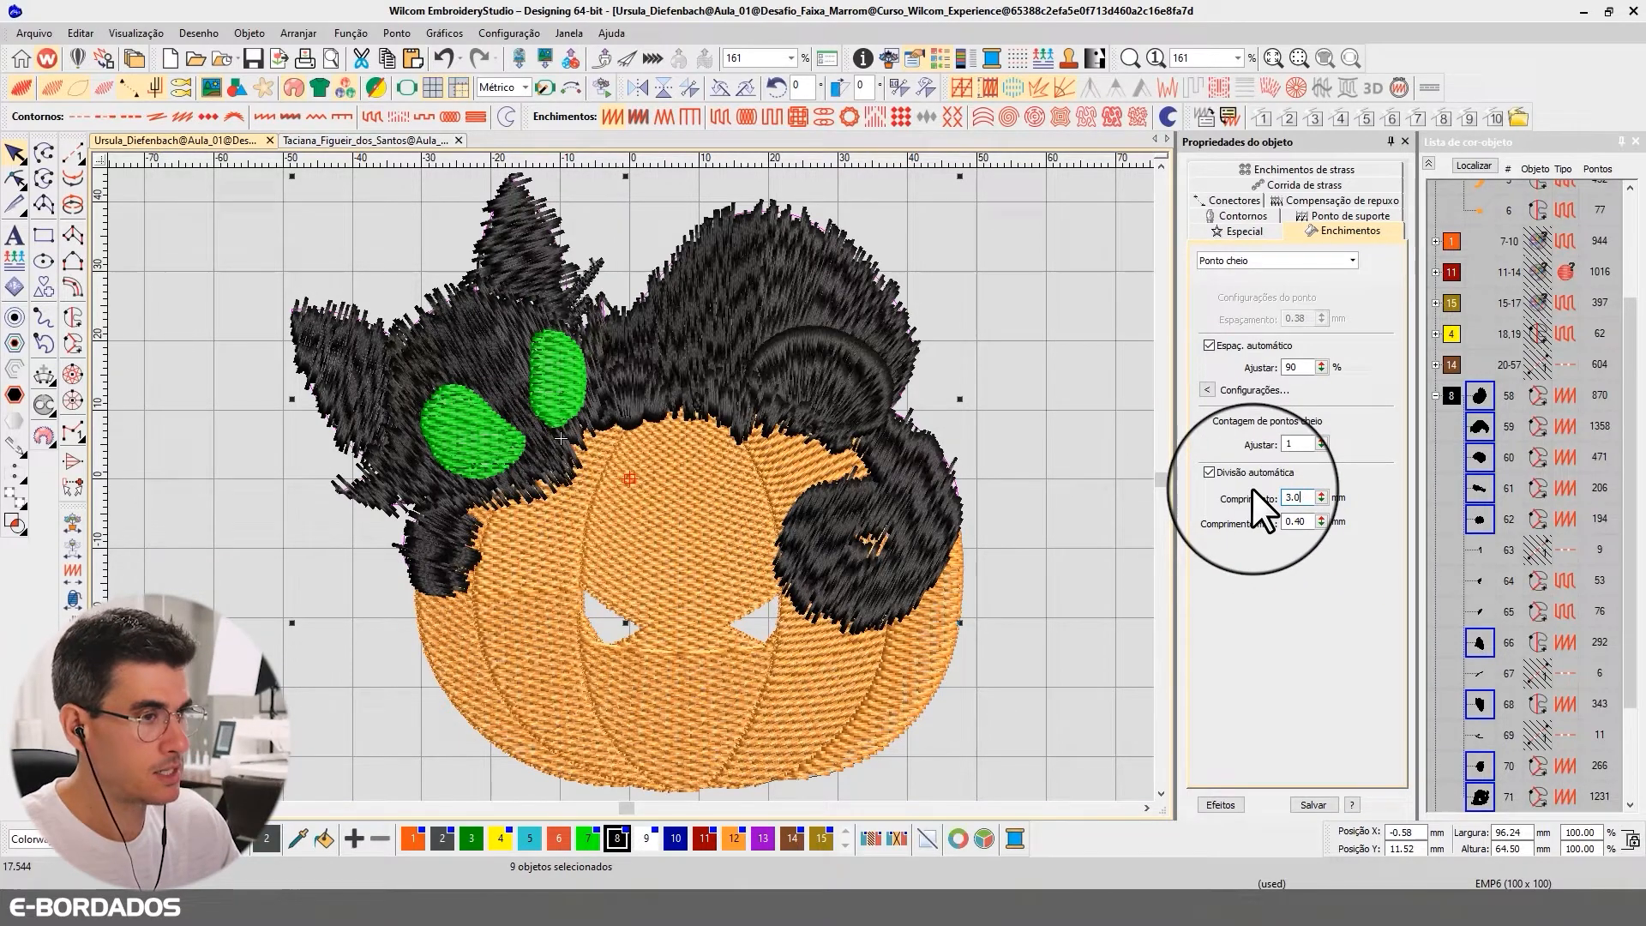
key("Return")
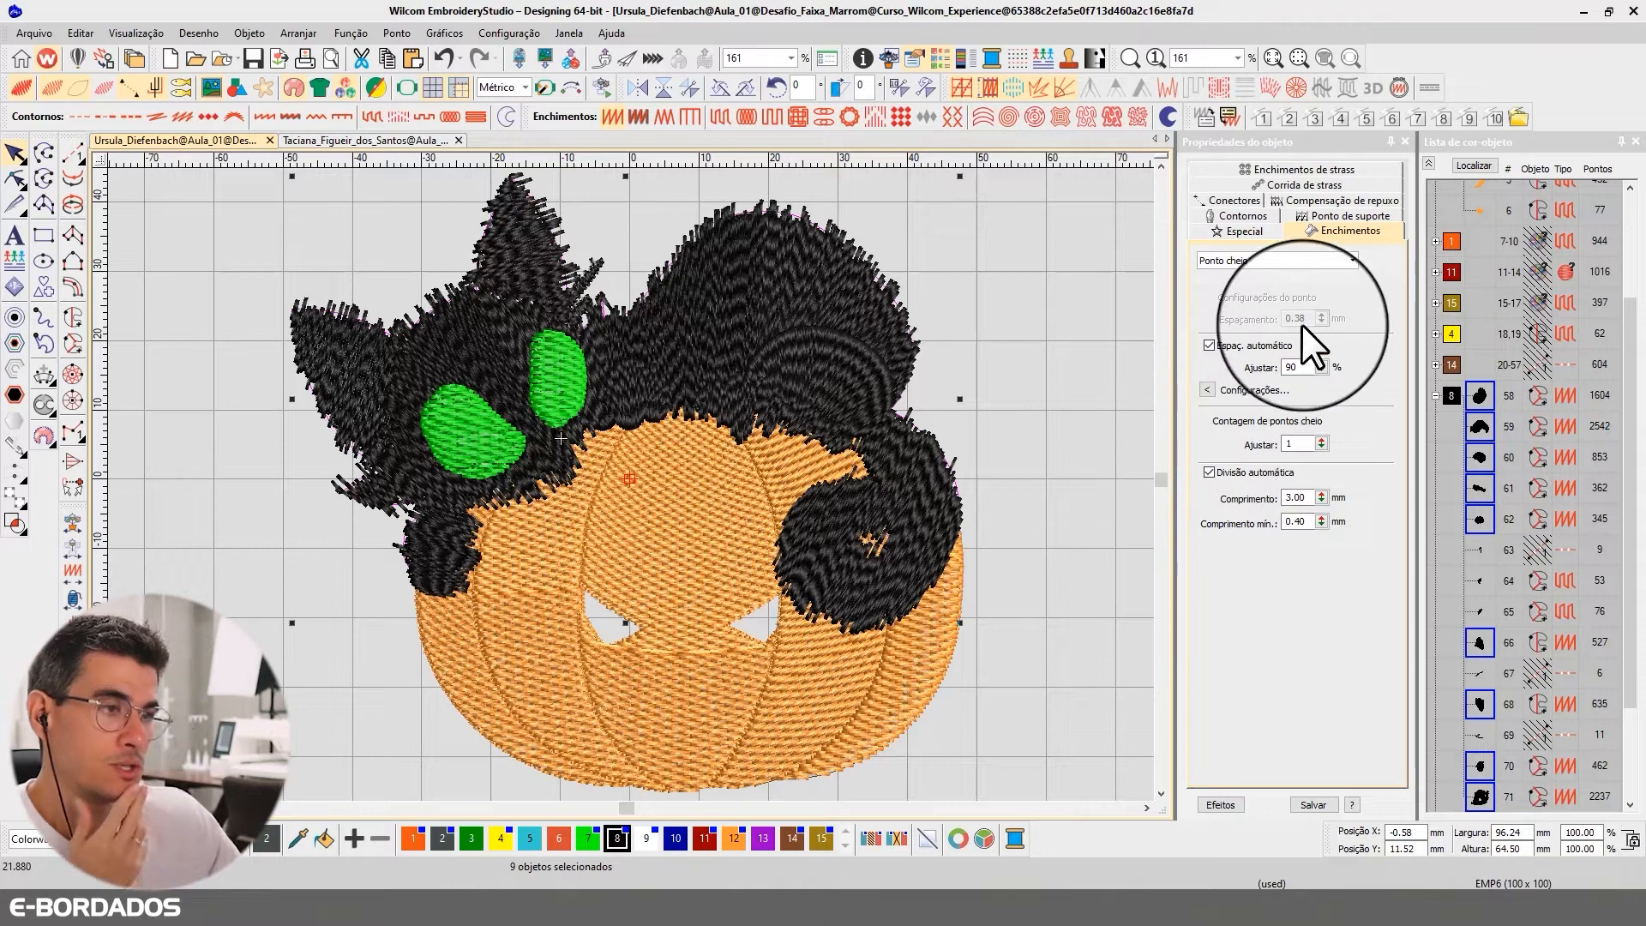
left_click(1469, 166)
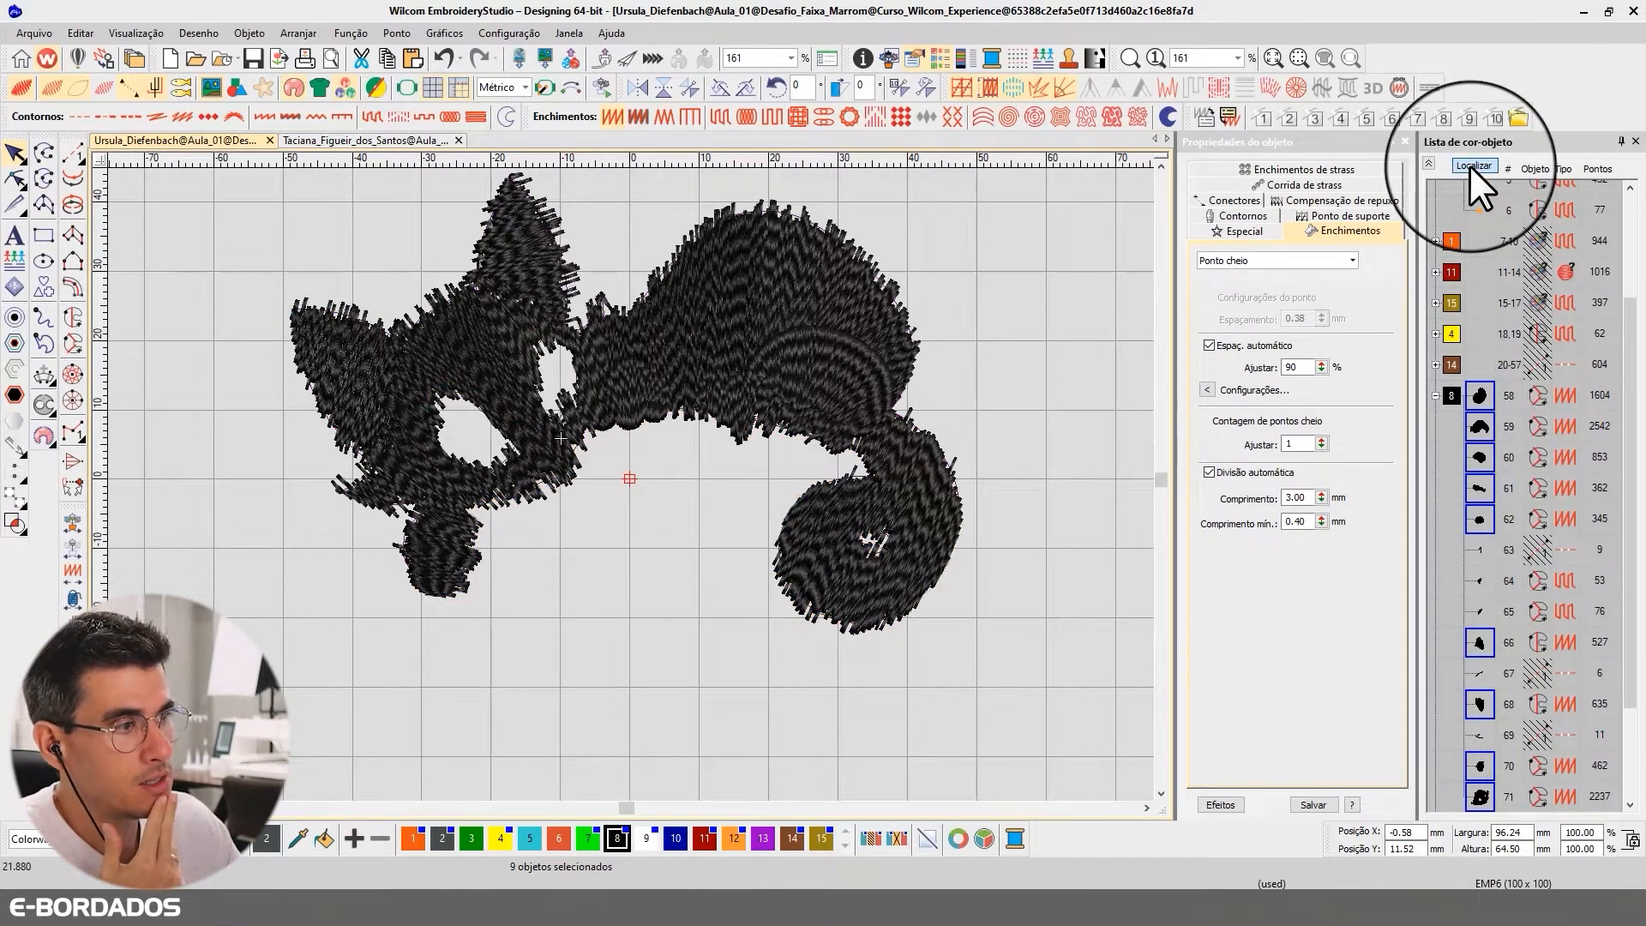
Undo the Ponto cheio conversion, toggling between it and Tatami to compare them, and end on the Tatami fill.
key("ctrl+z")
key("ctrl+z")
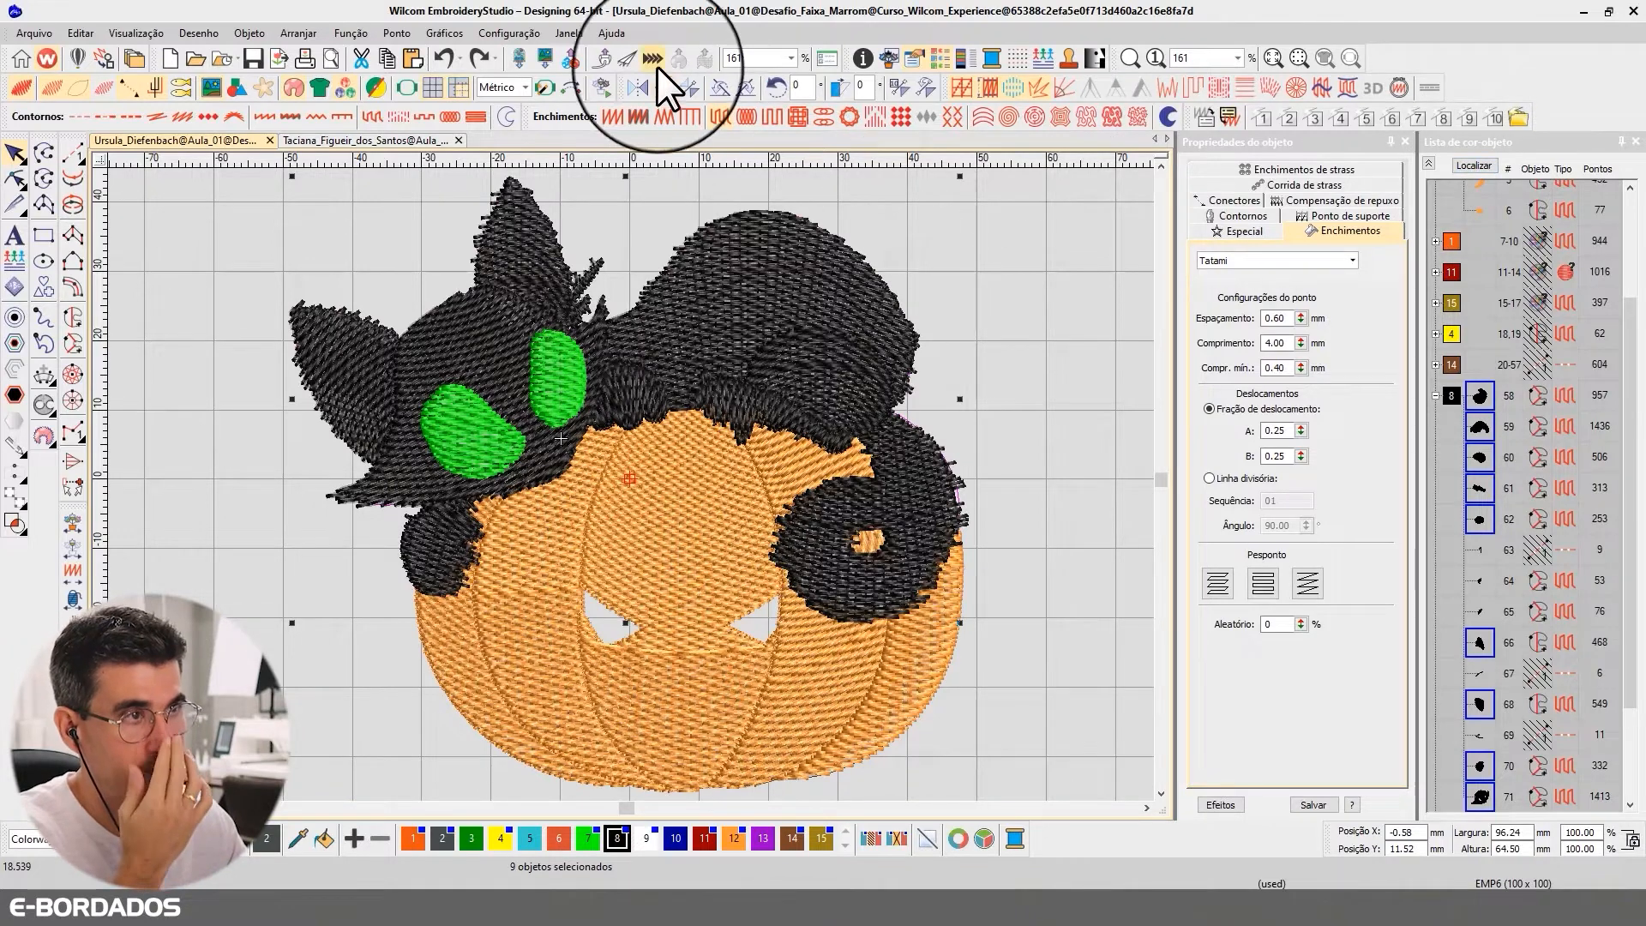
left_click(478, 57)
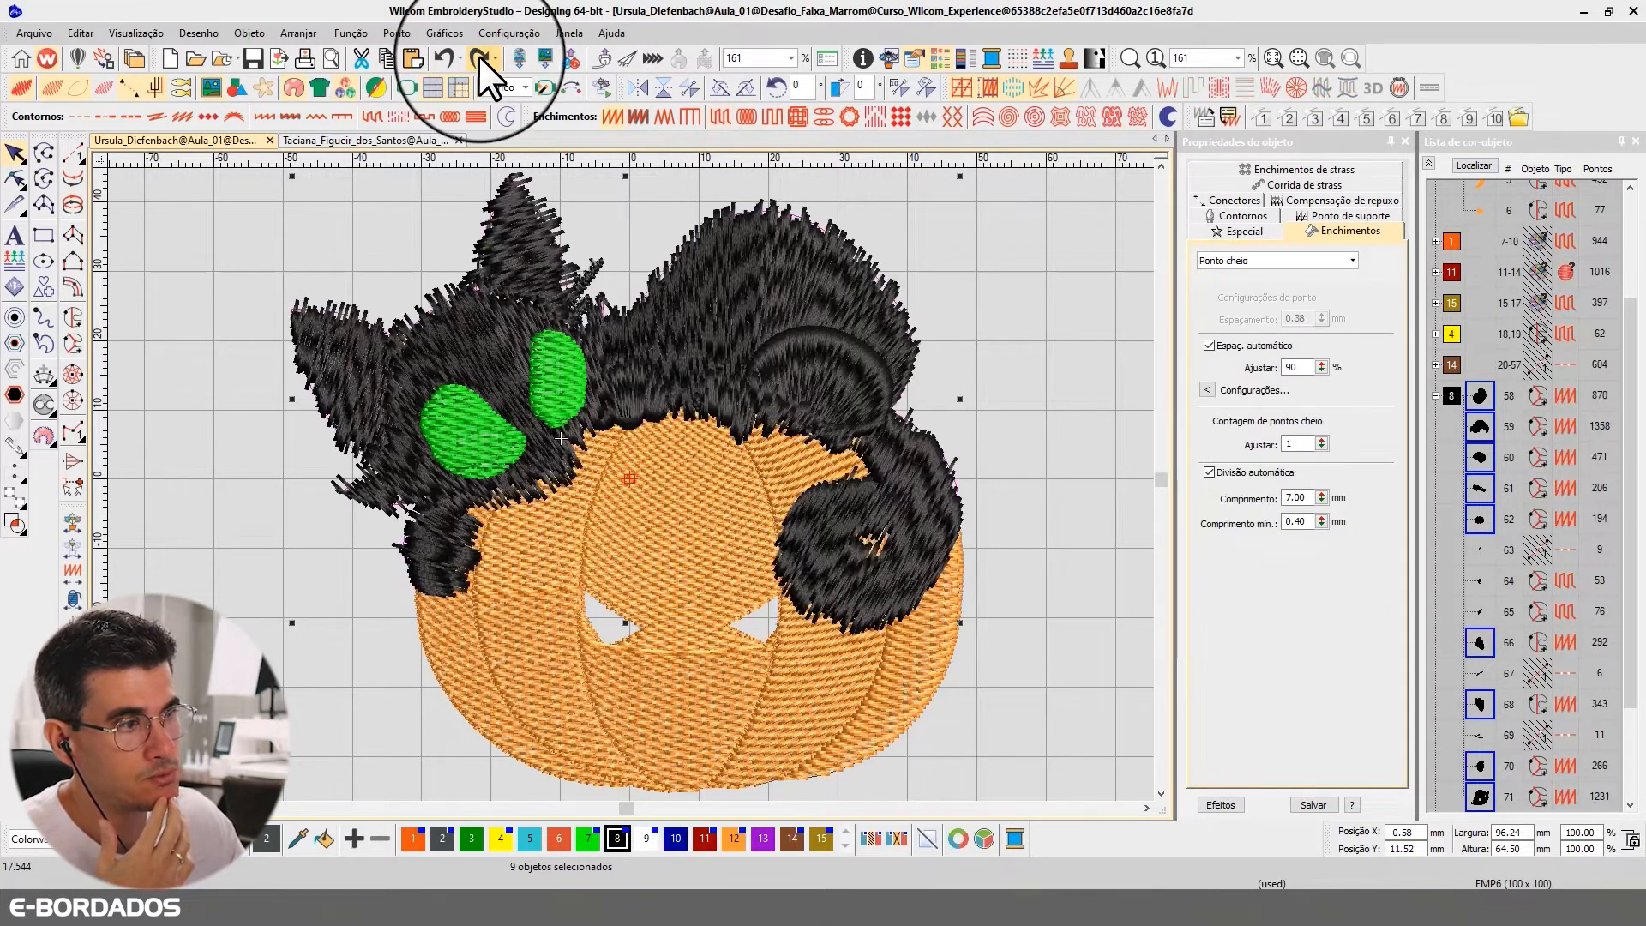
left_click(445, 55)
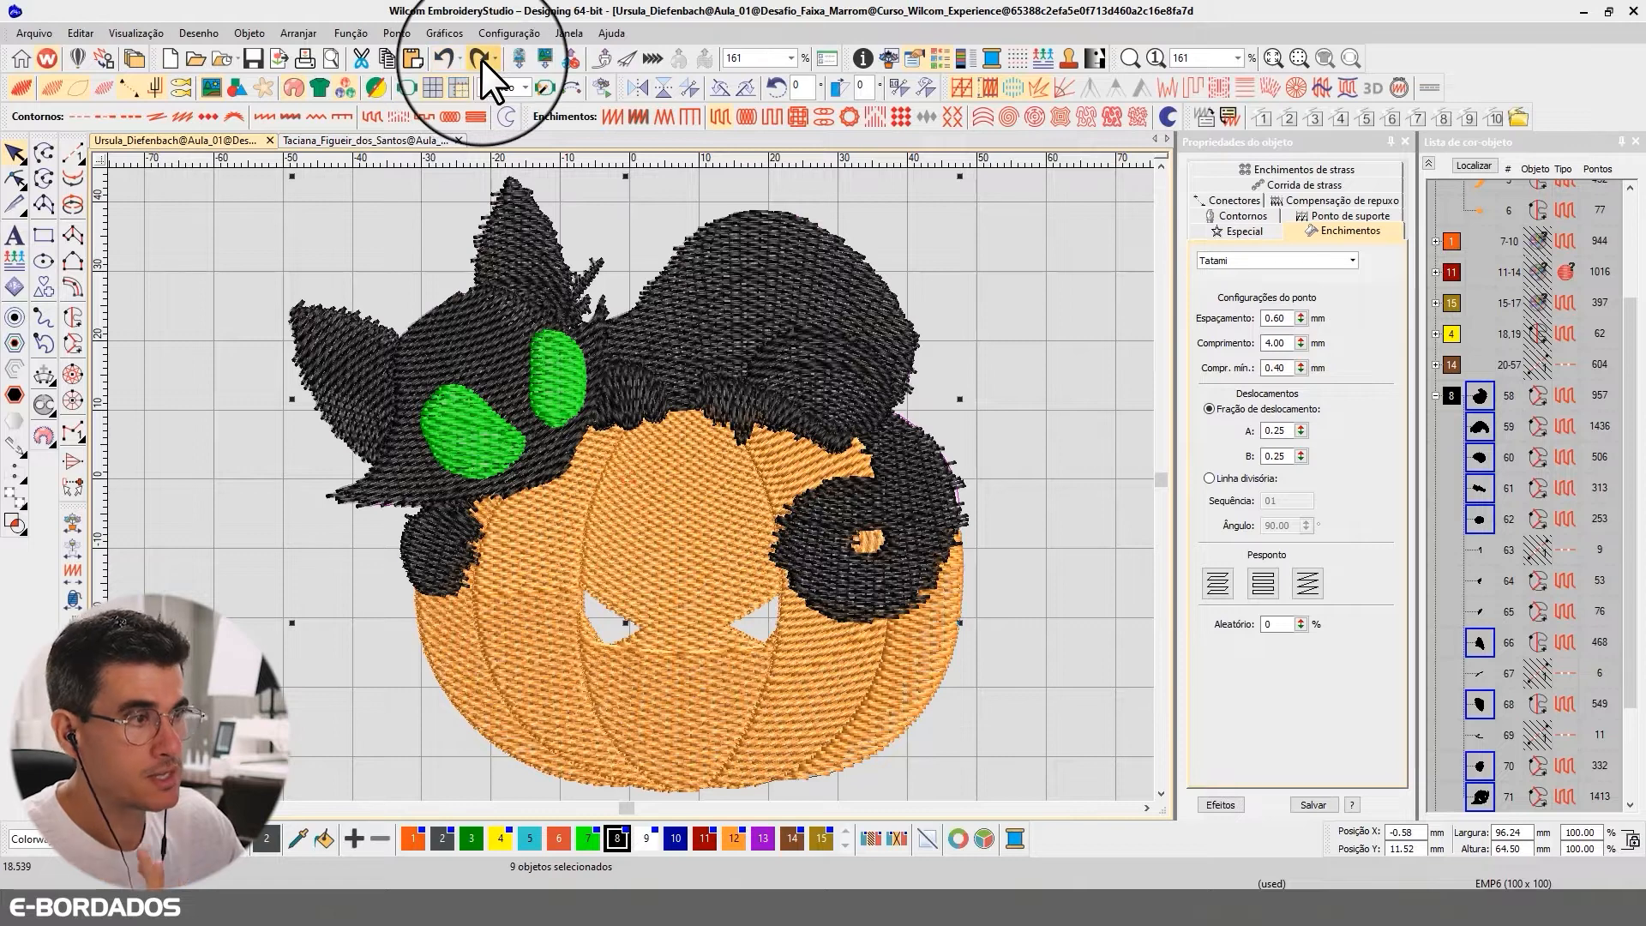
left_click(480, 58)
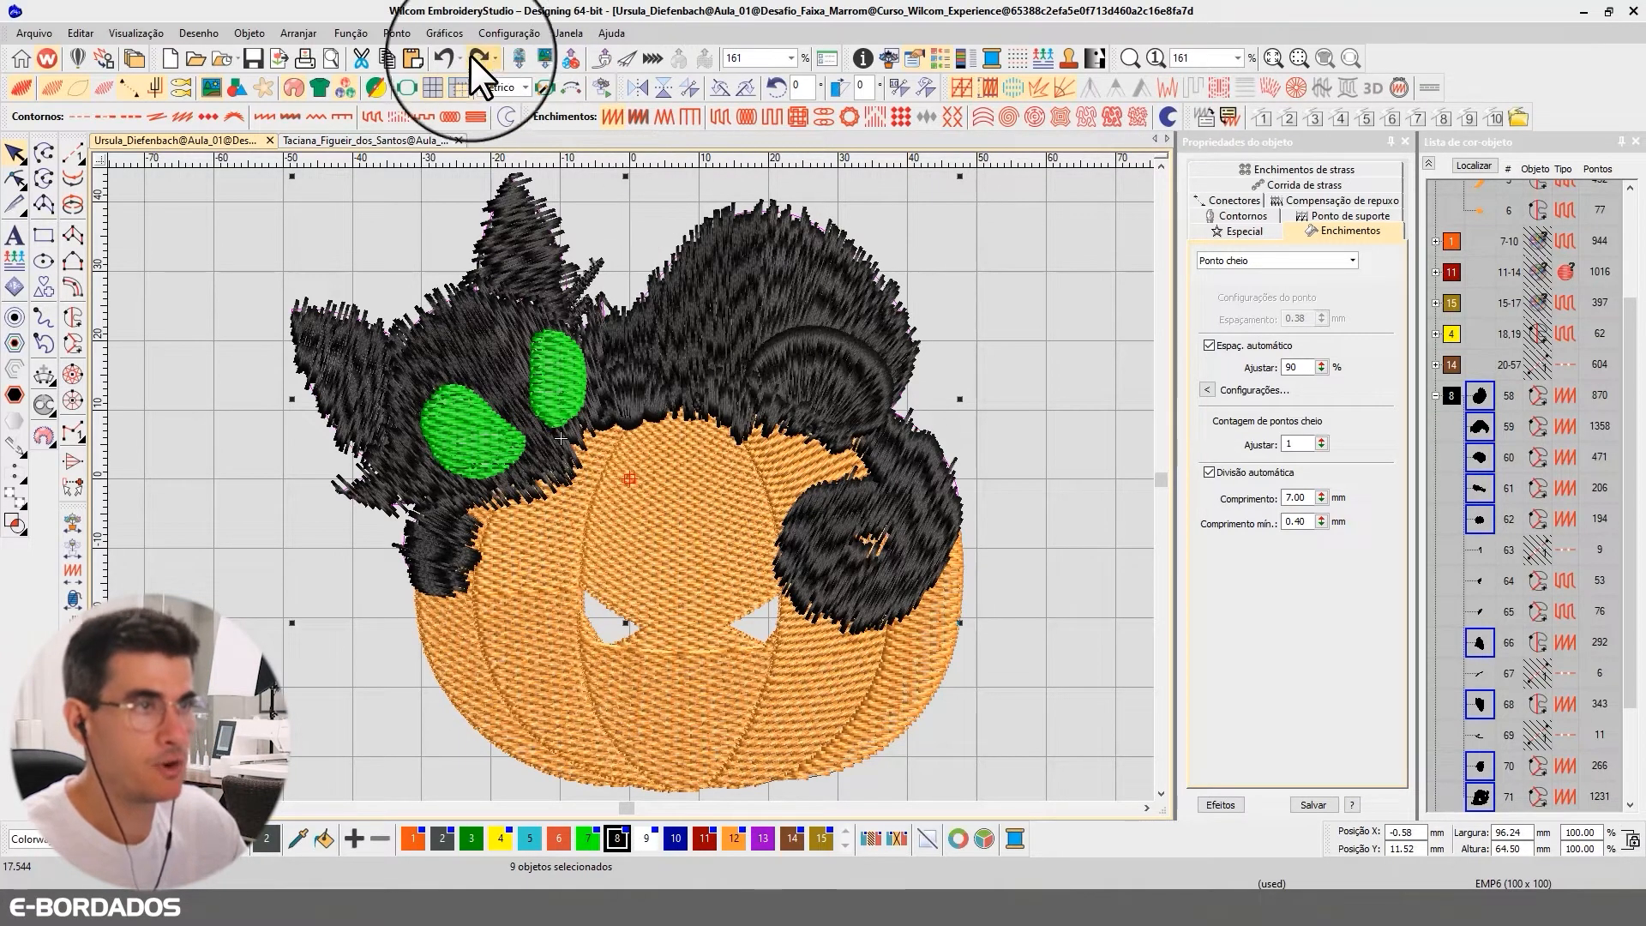
left_click(442, 57)
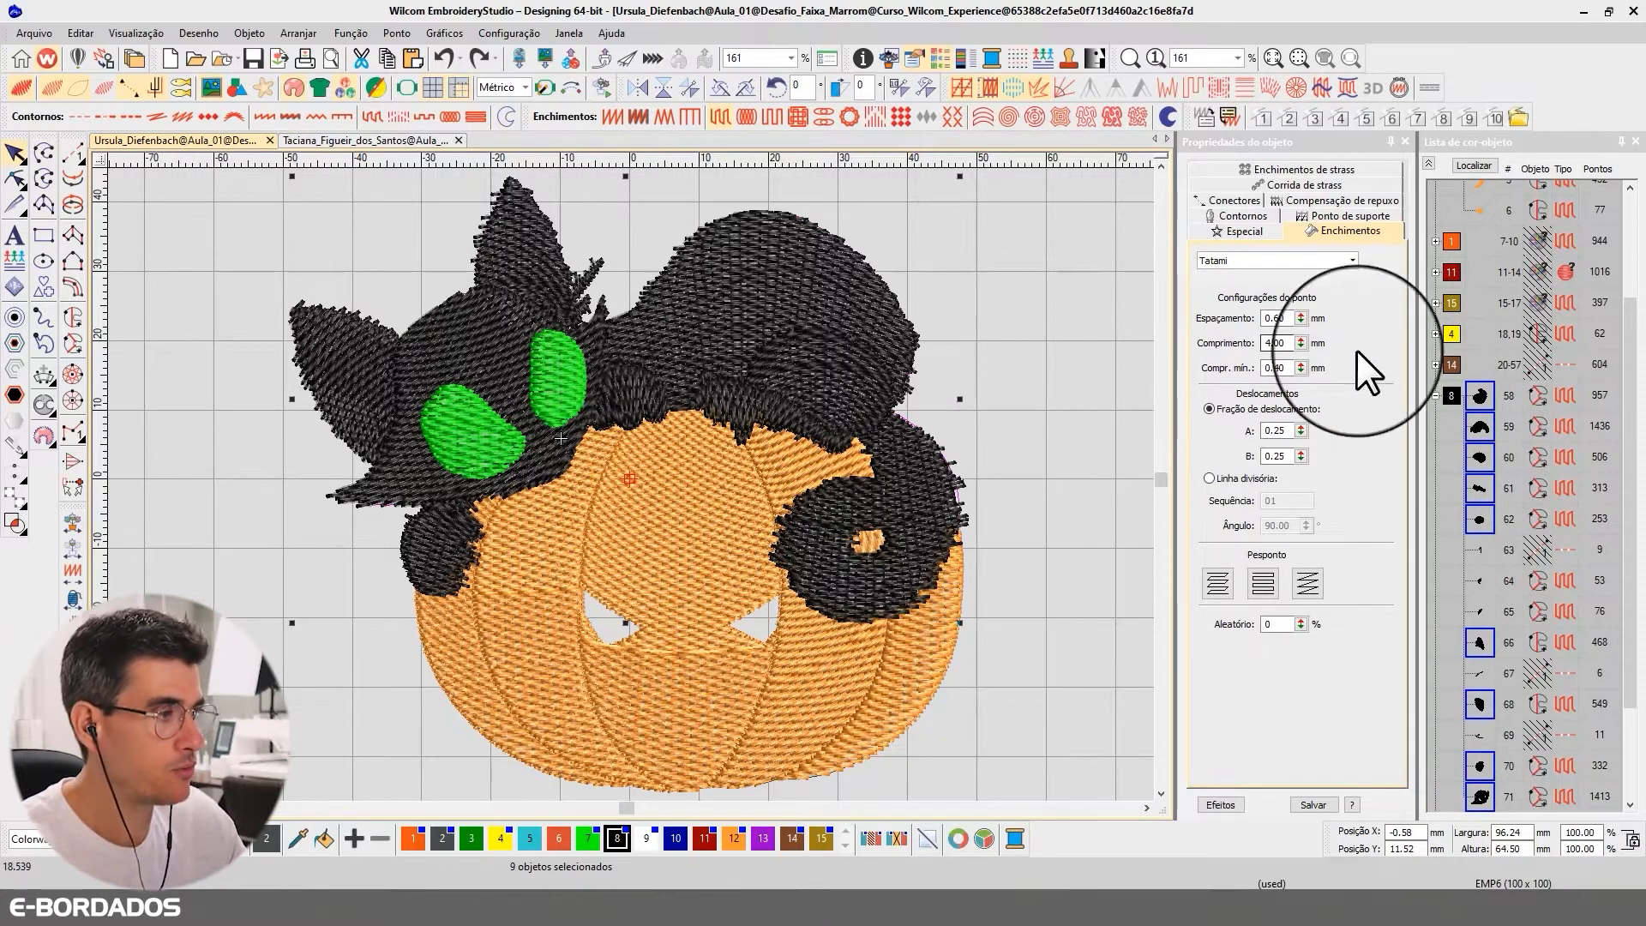
Isolate the selected black fills in the view and set their Tatami randomness to 40%.
left_click(1487, 165)
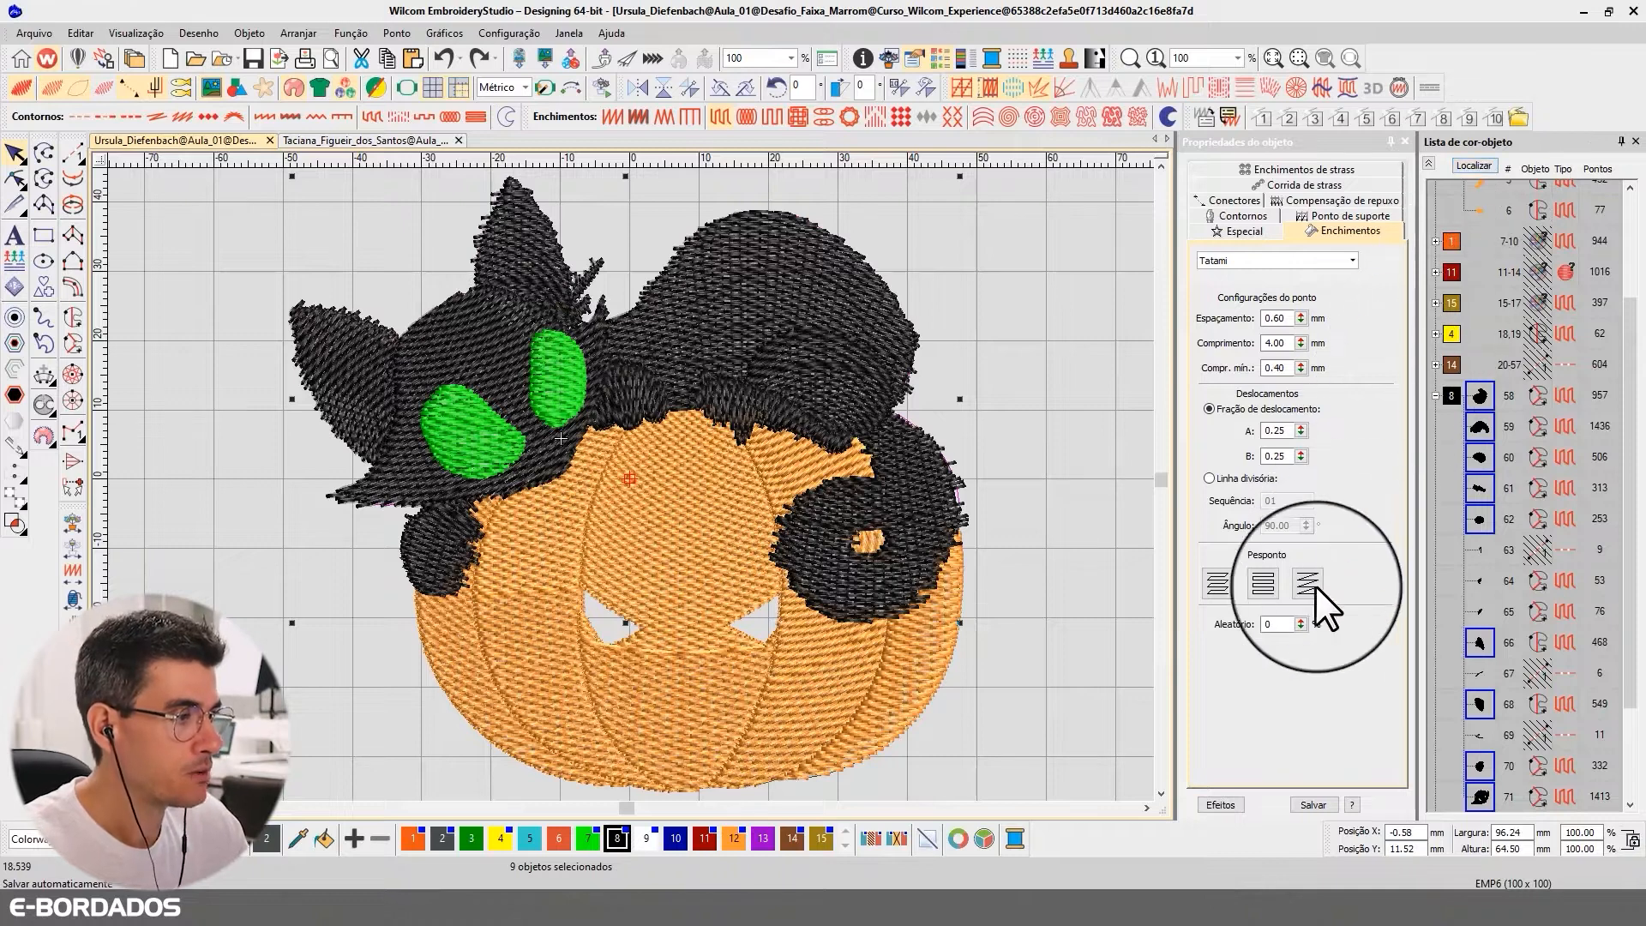
double_click(1274, 624)
left_click(1470, 162)
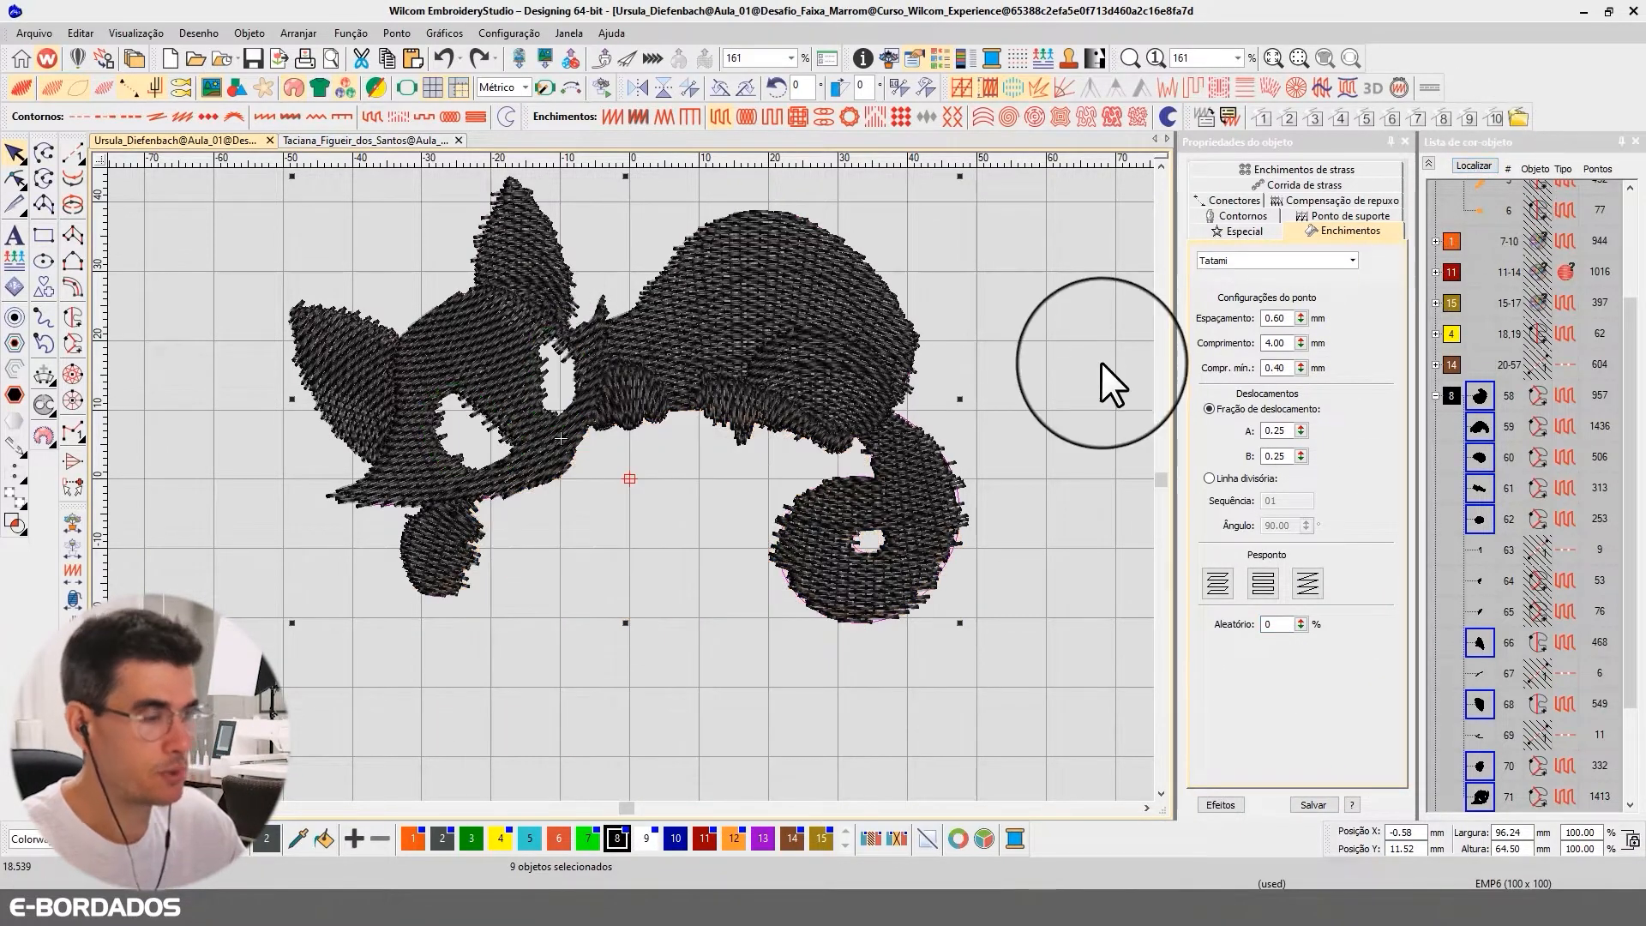
double_click(1274, 625)
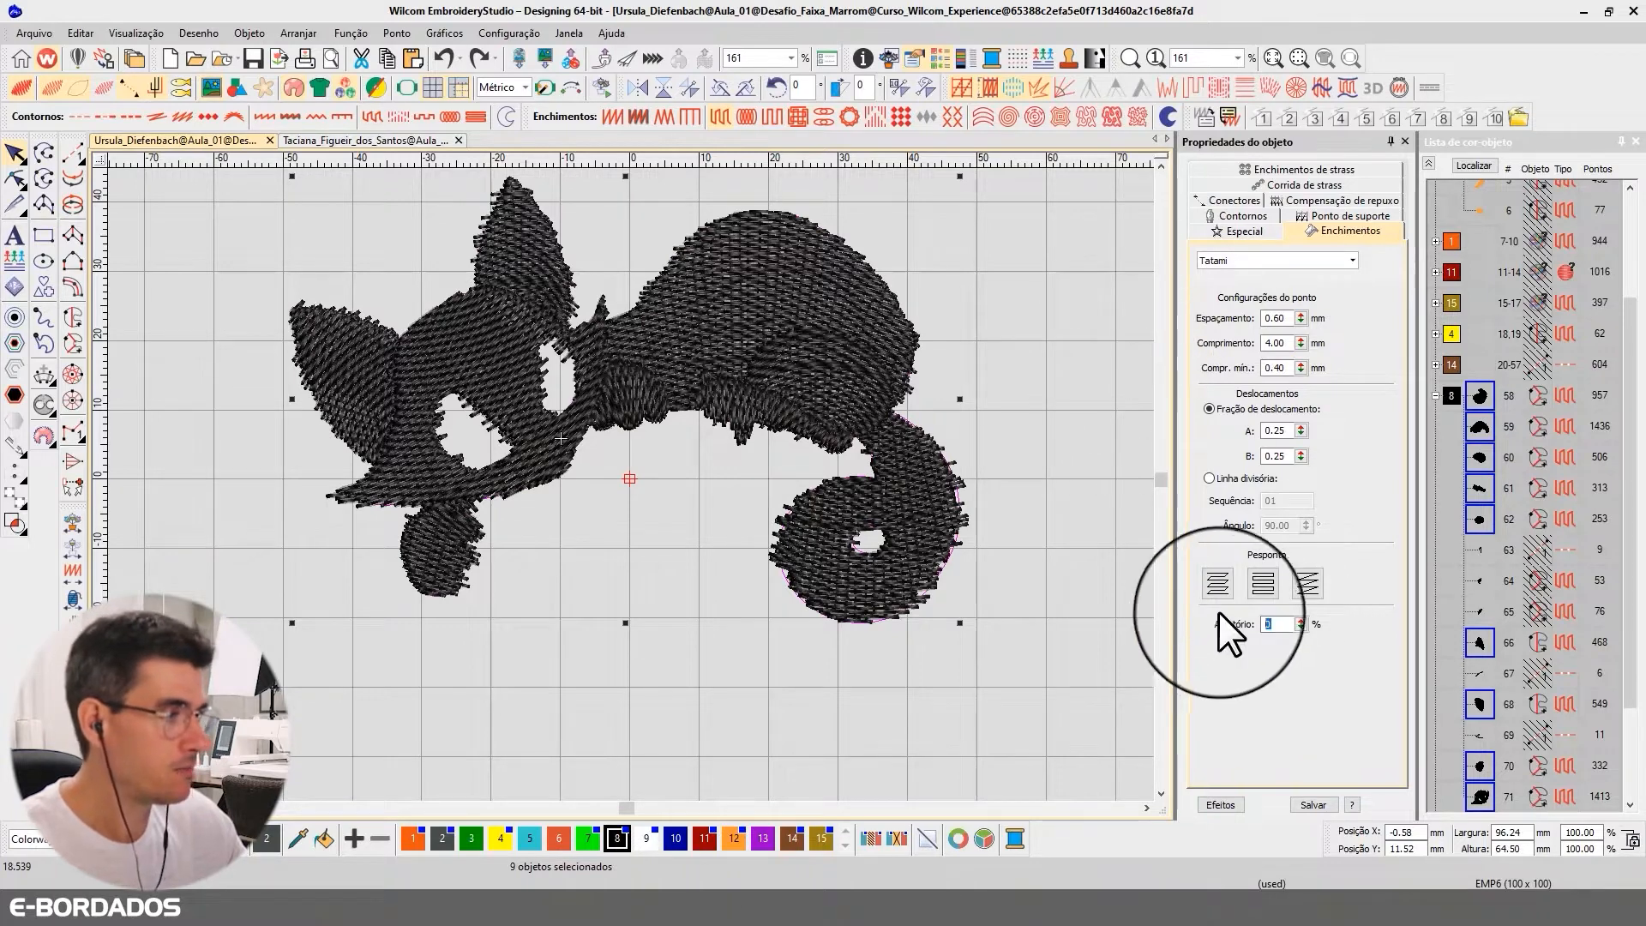
type("40")
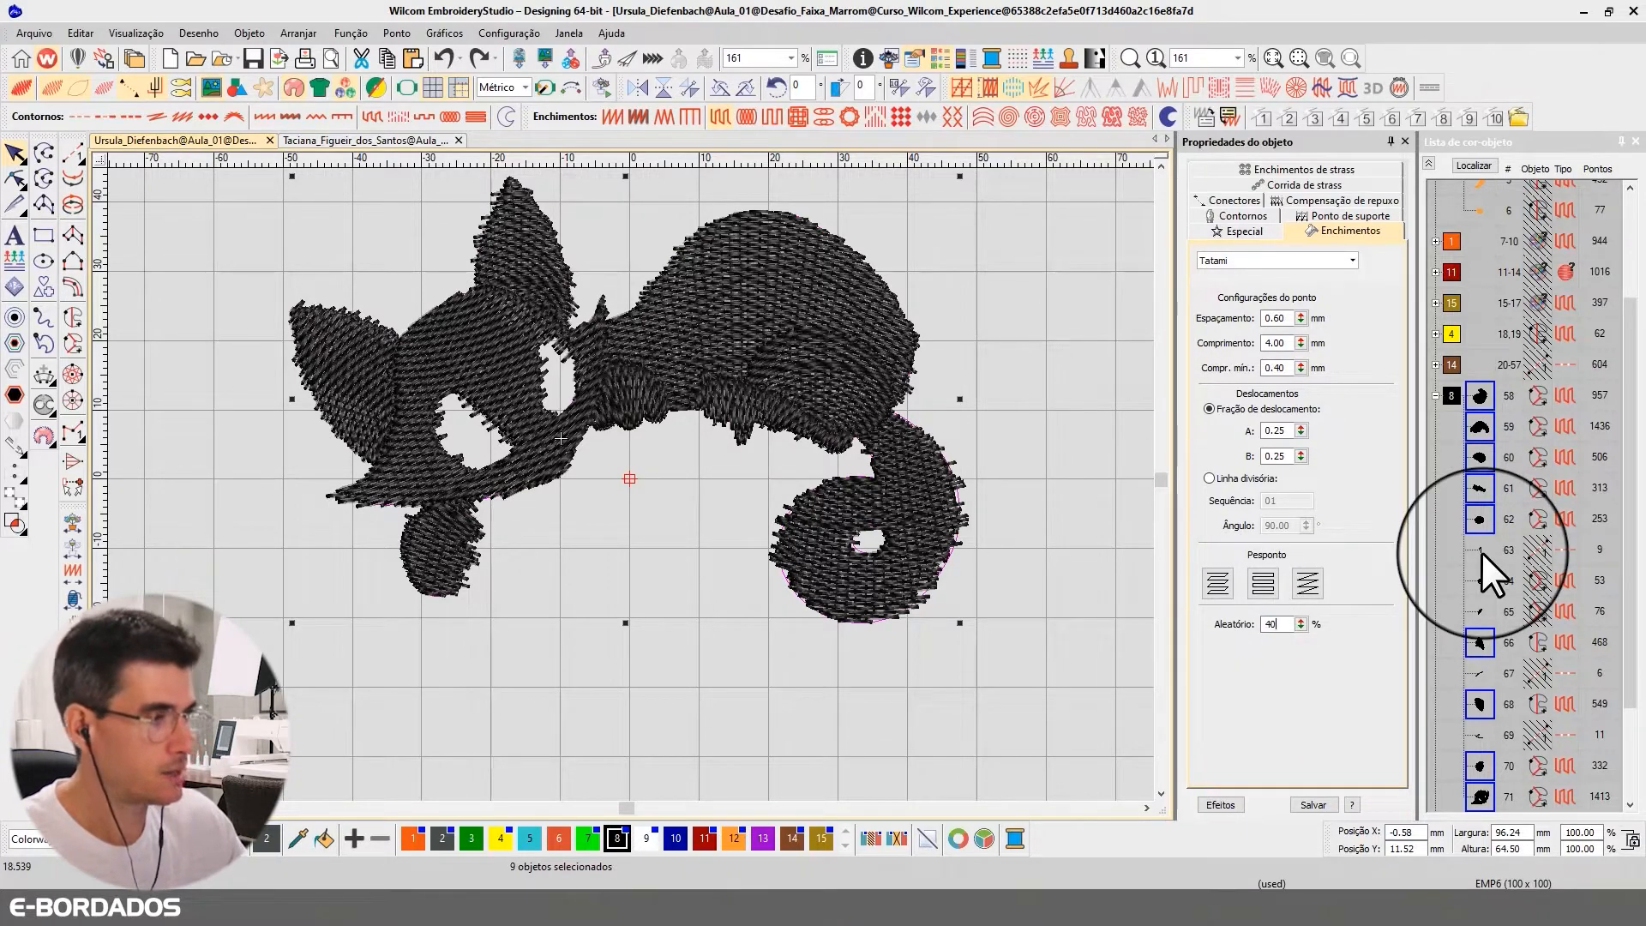
key("Return")
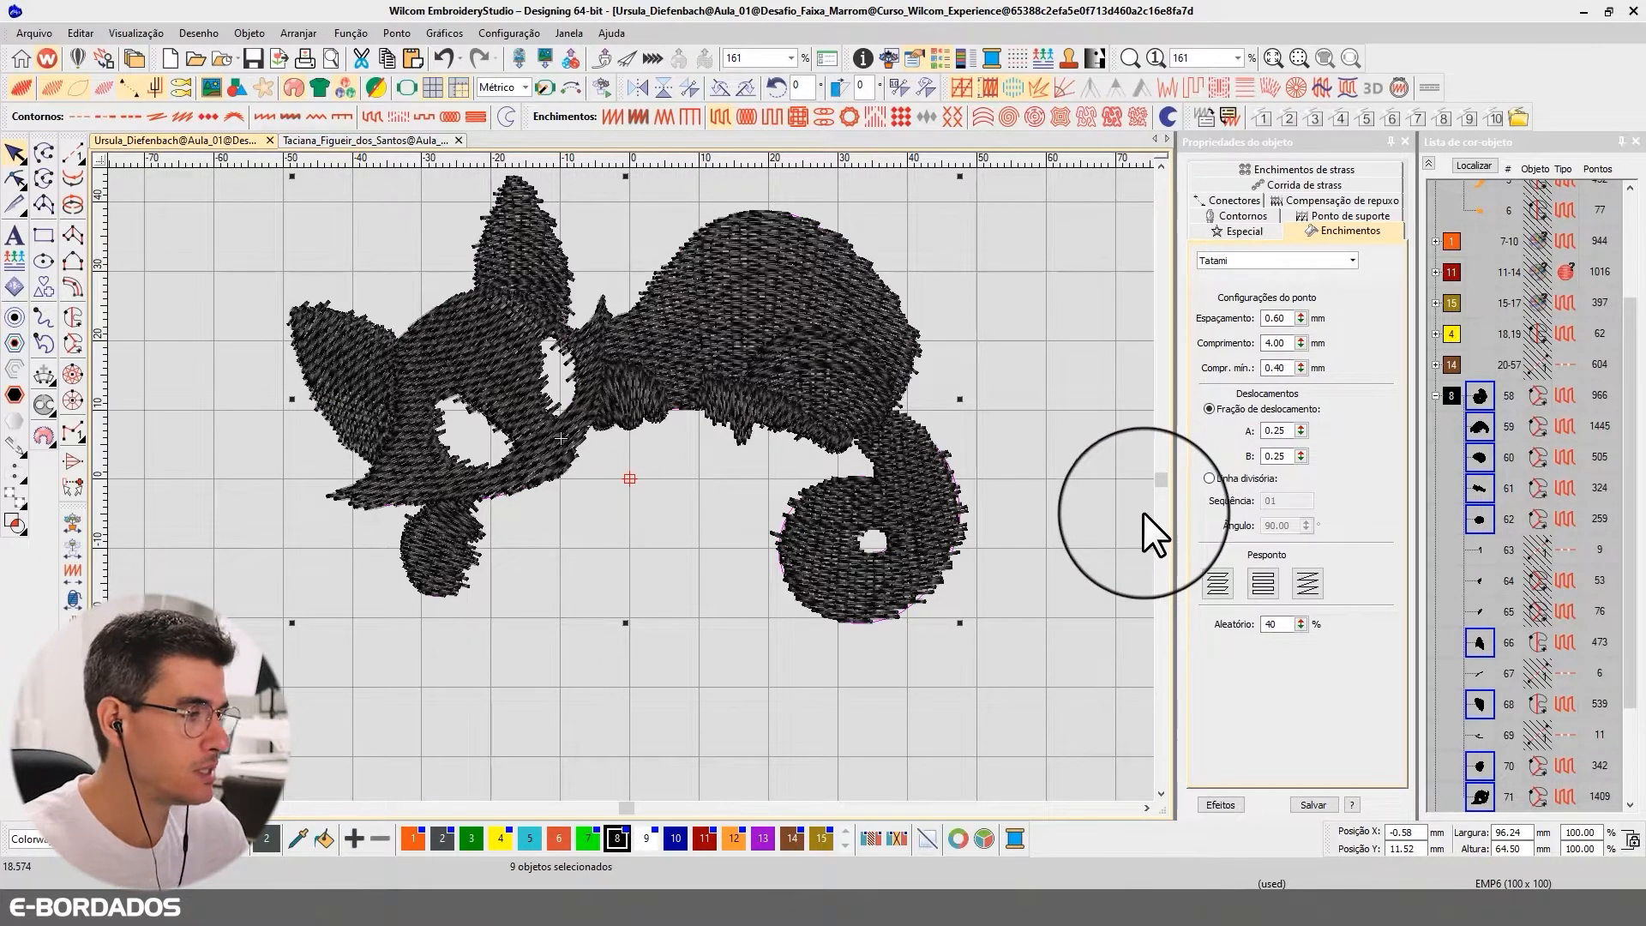
Raise the Tatami randomness of the selected black fills to 50%.
double_click(1272, 624)
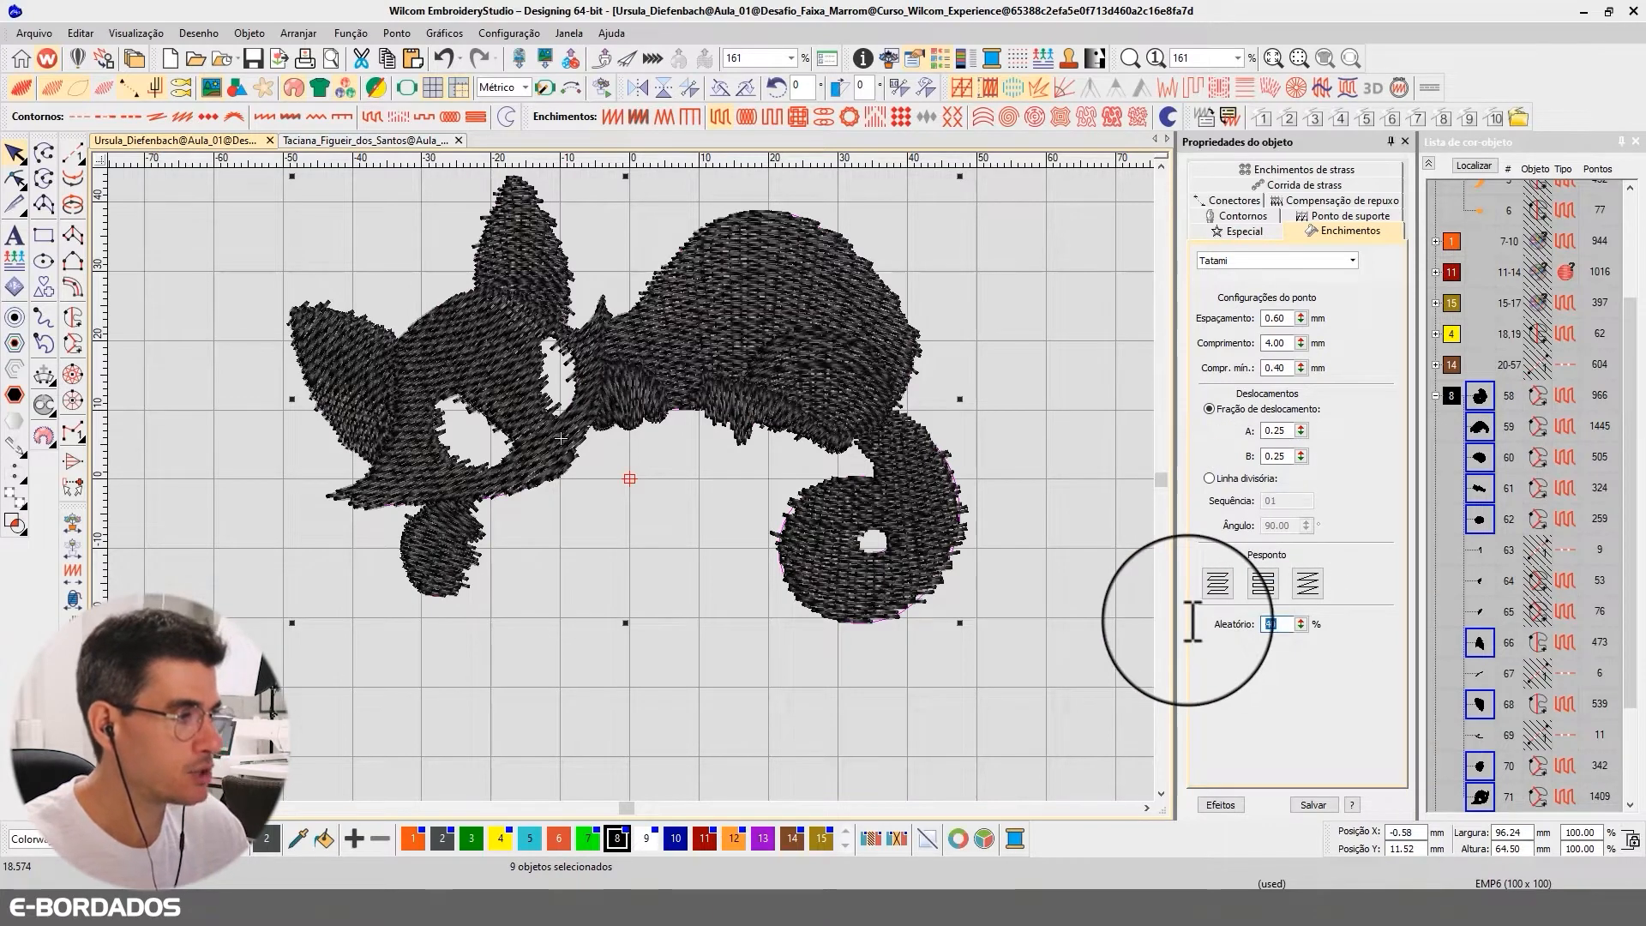
type("50")
key("Return")
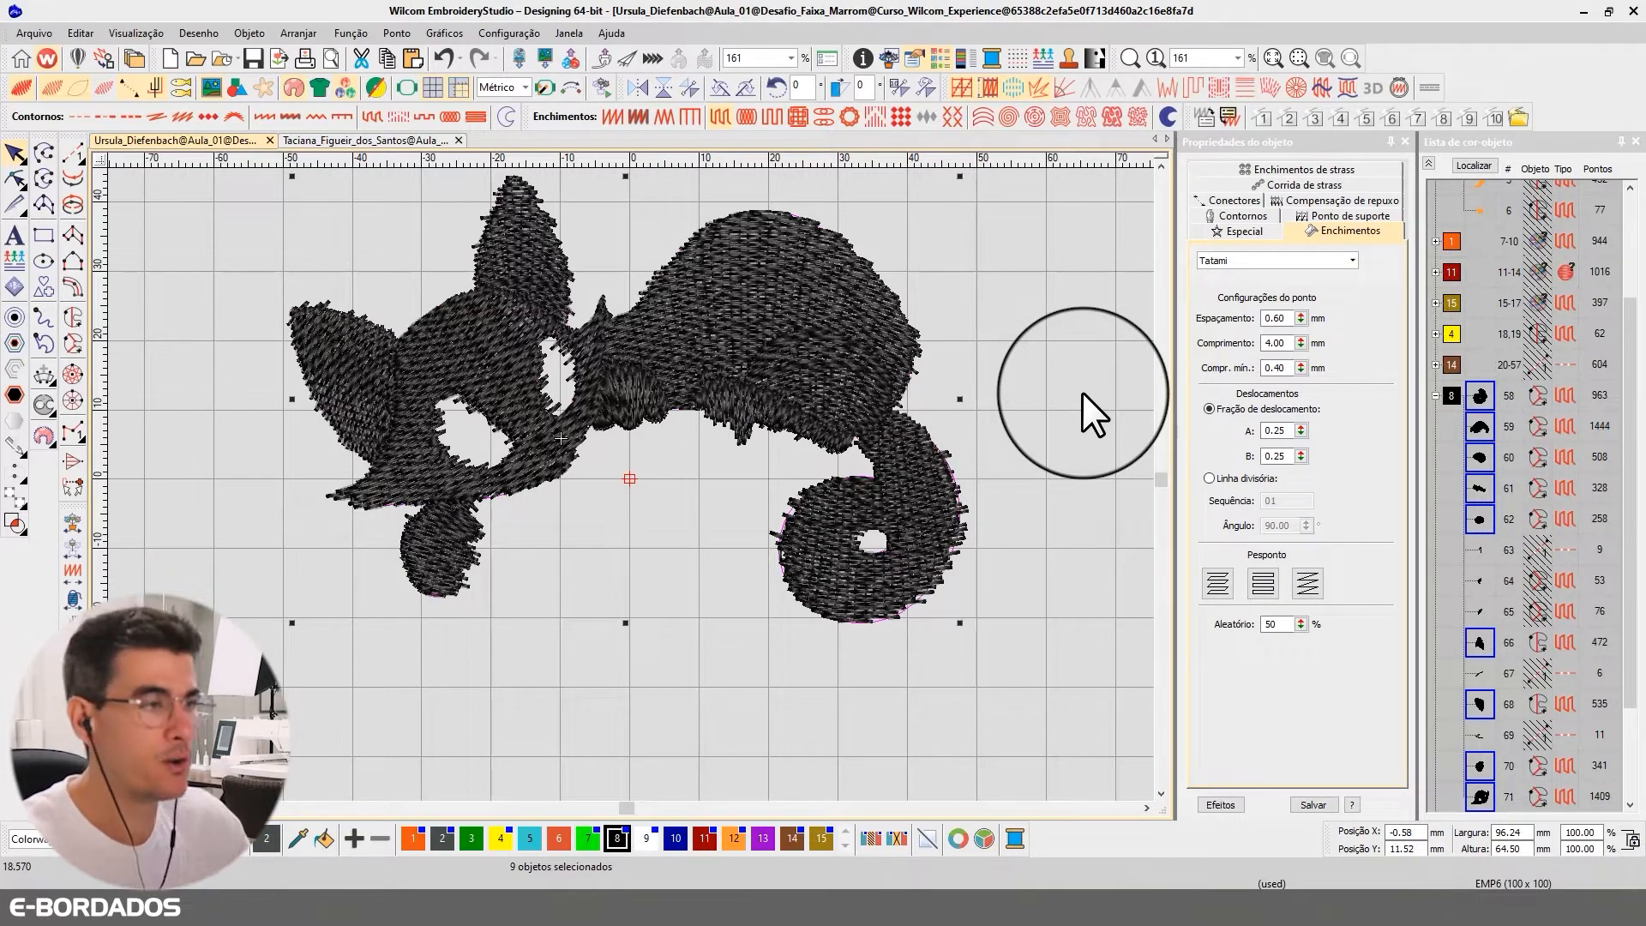
left_click(1464, 167)
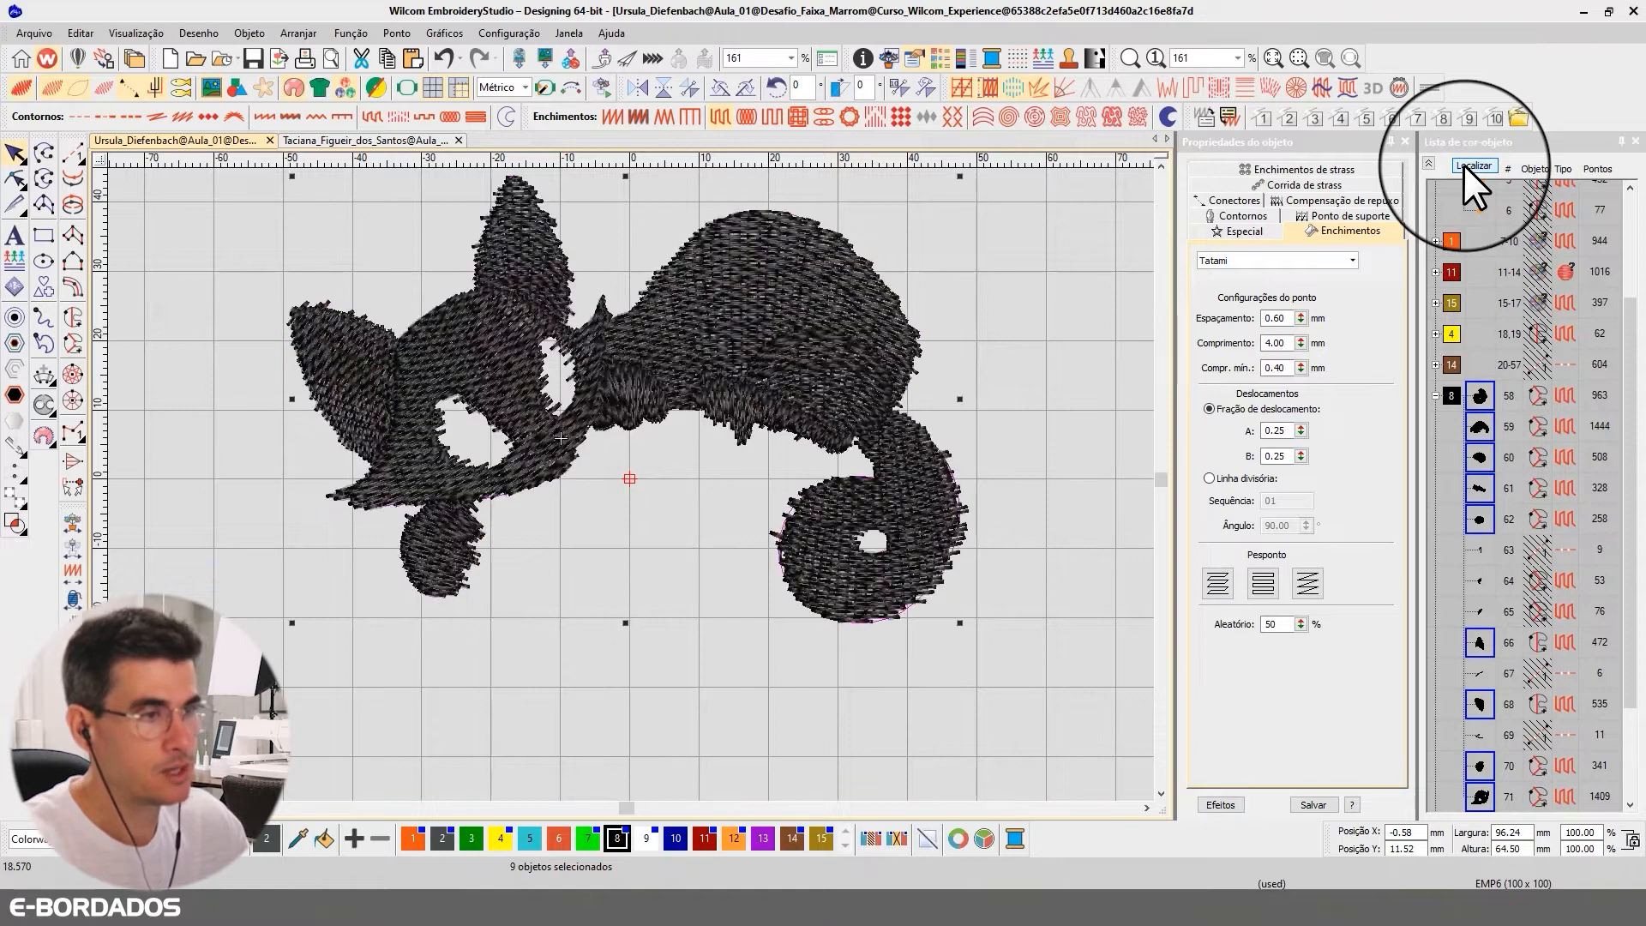
Set the Tatami randomness of the selected black fills to 60% and collapse the object list.
double_click(1274, 624)
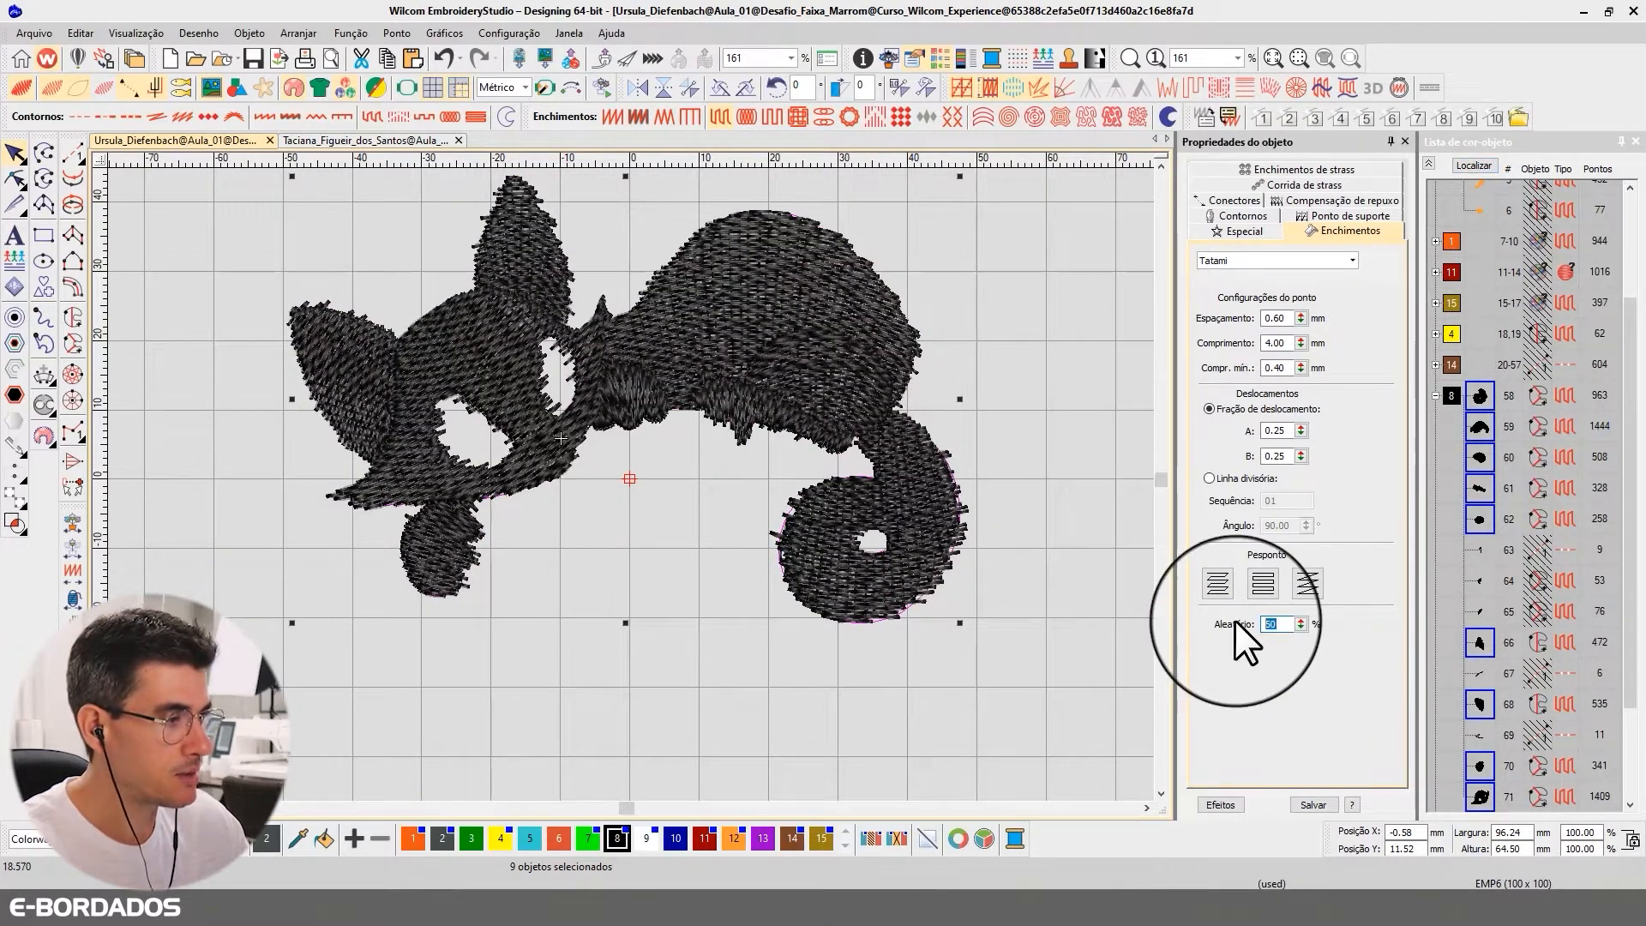
type("60")
key("Return")
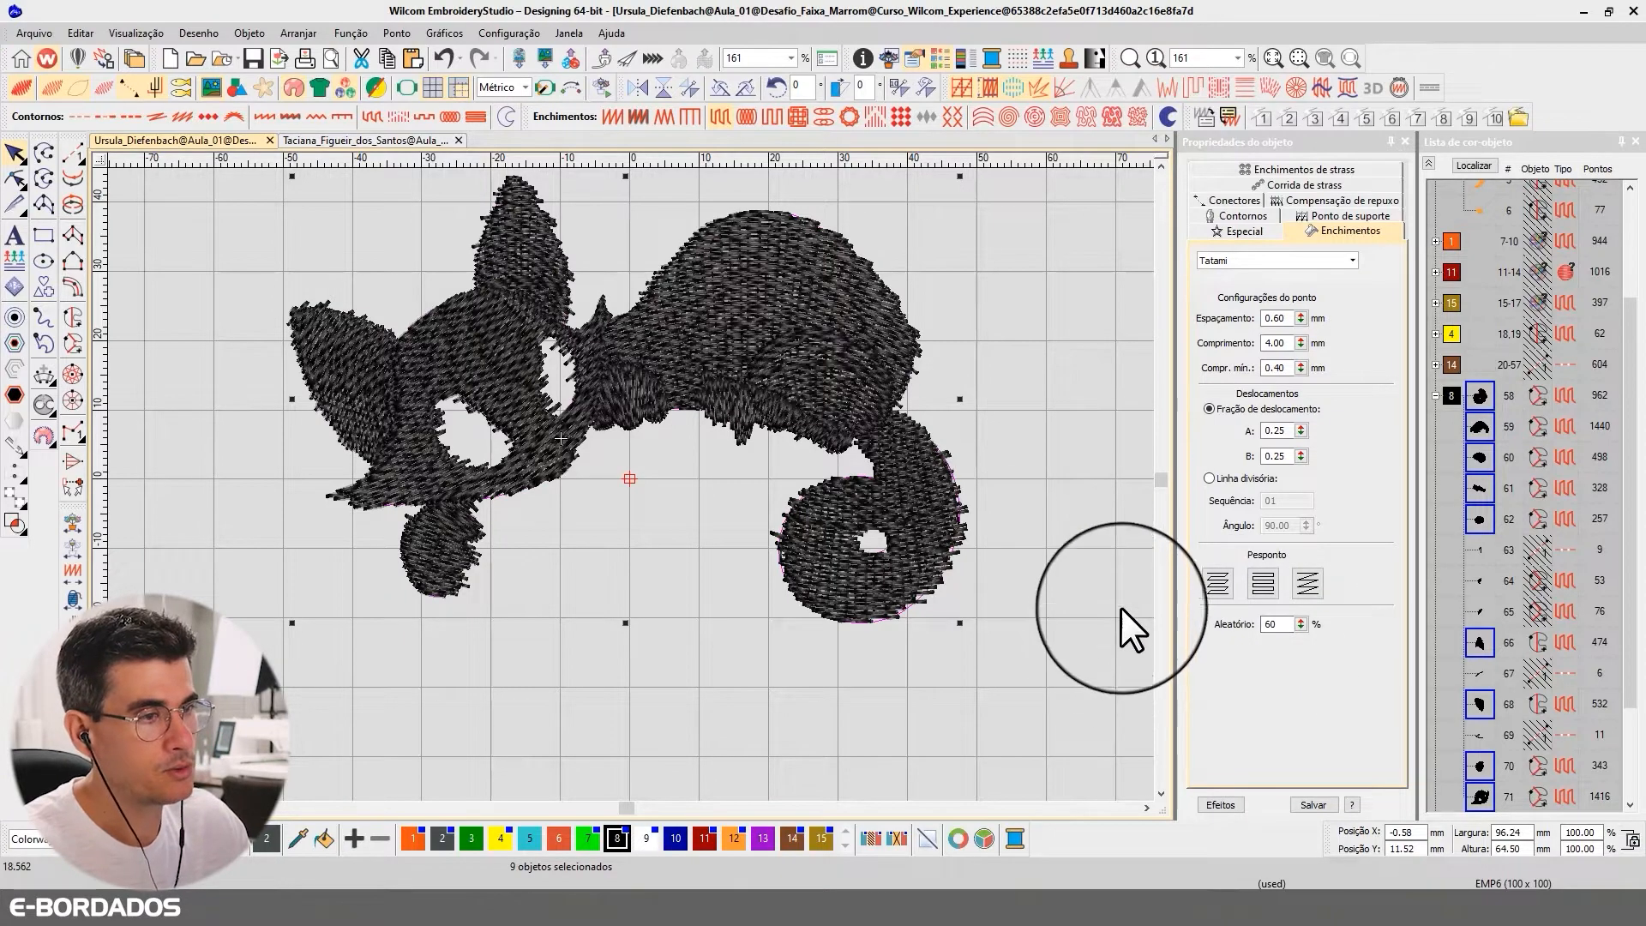
left_click(1430, 165)
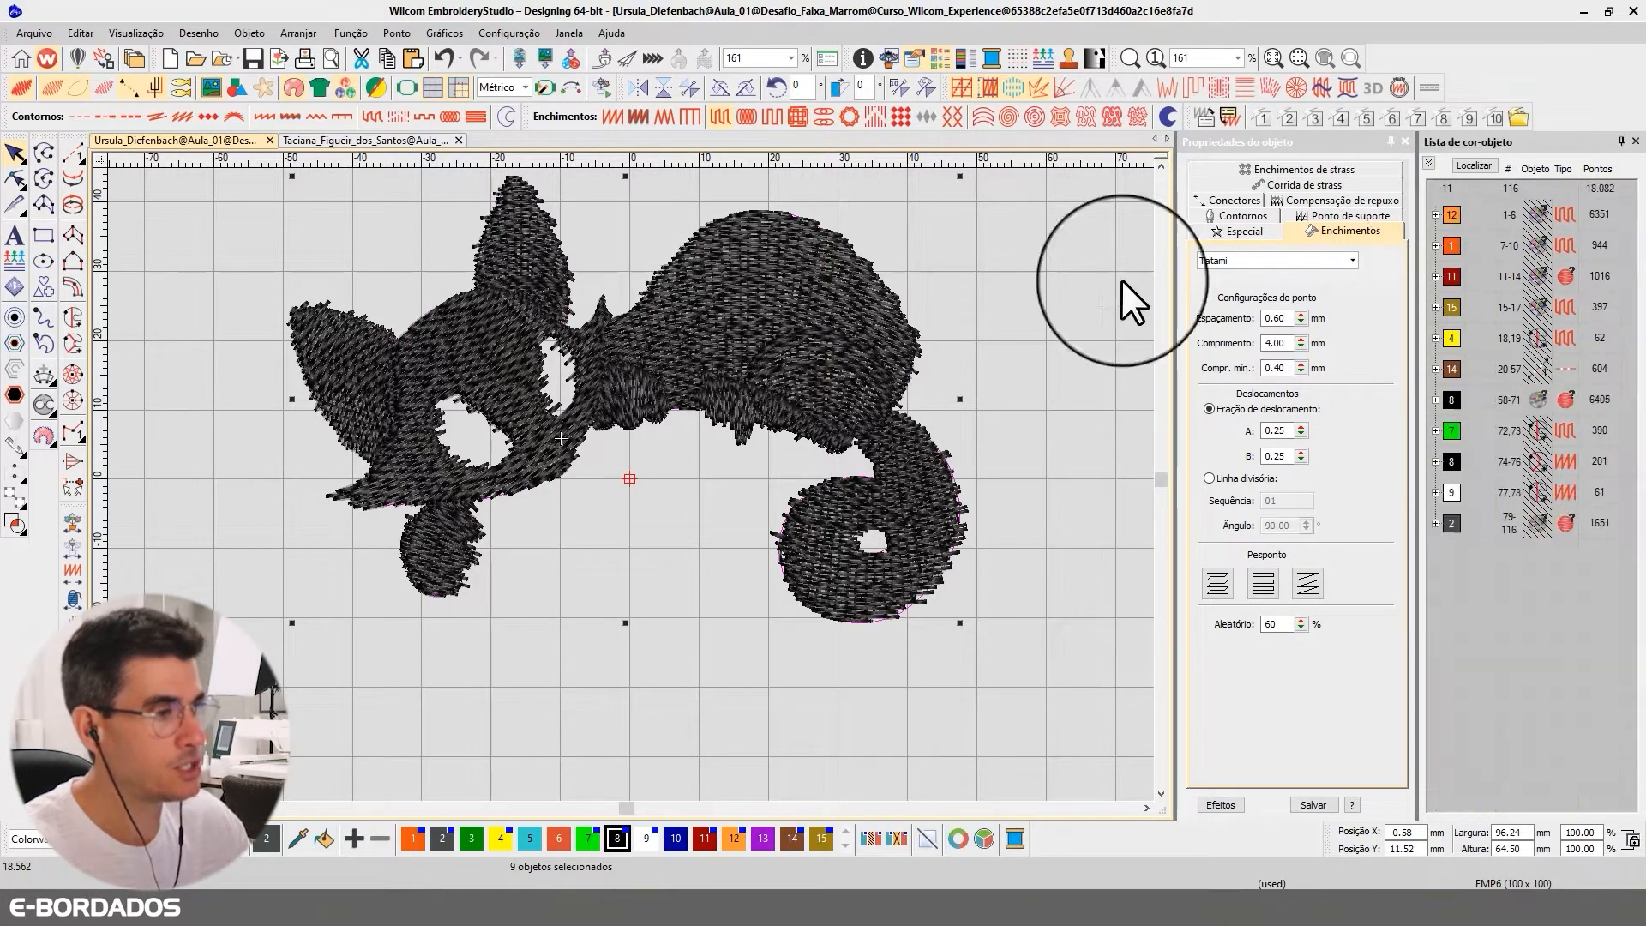
Select the six orange pumpkin fills by their colour block and set their Tatami offset fraction A to 0.35.
left_click(668, 513)
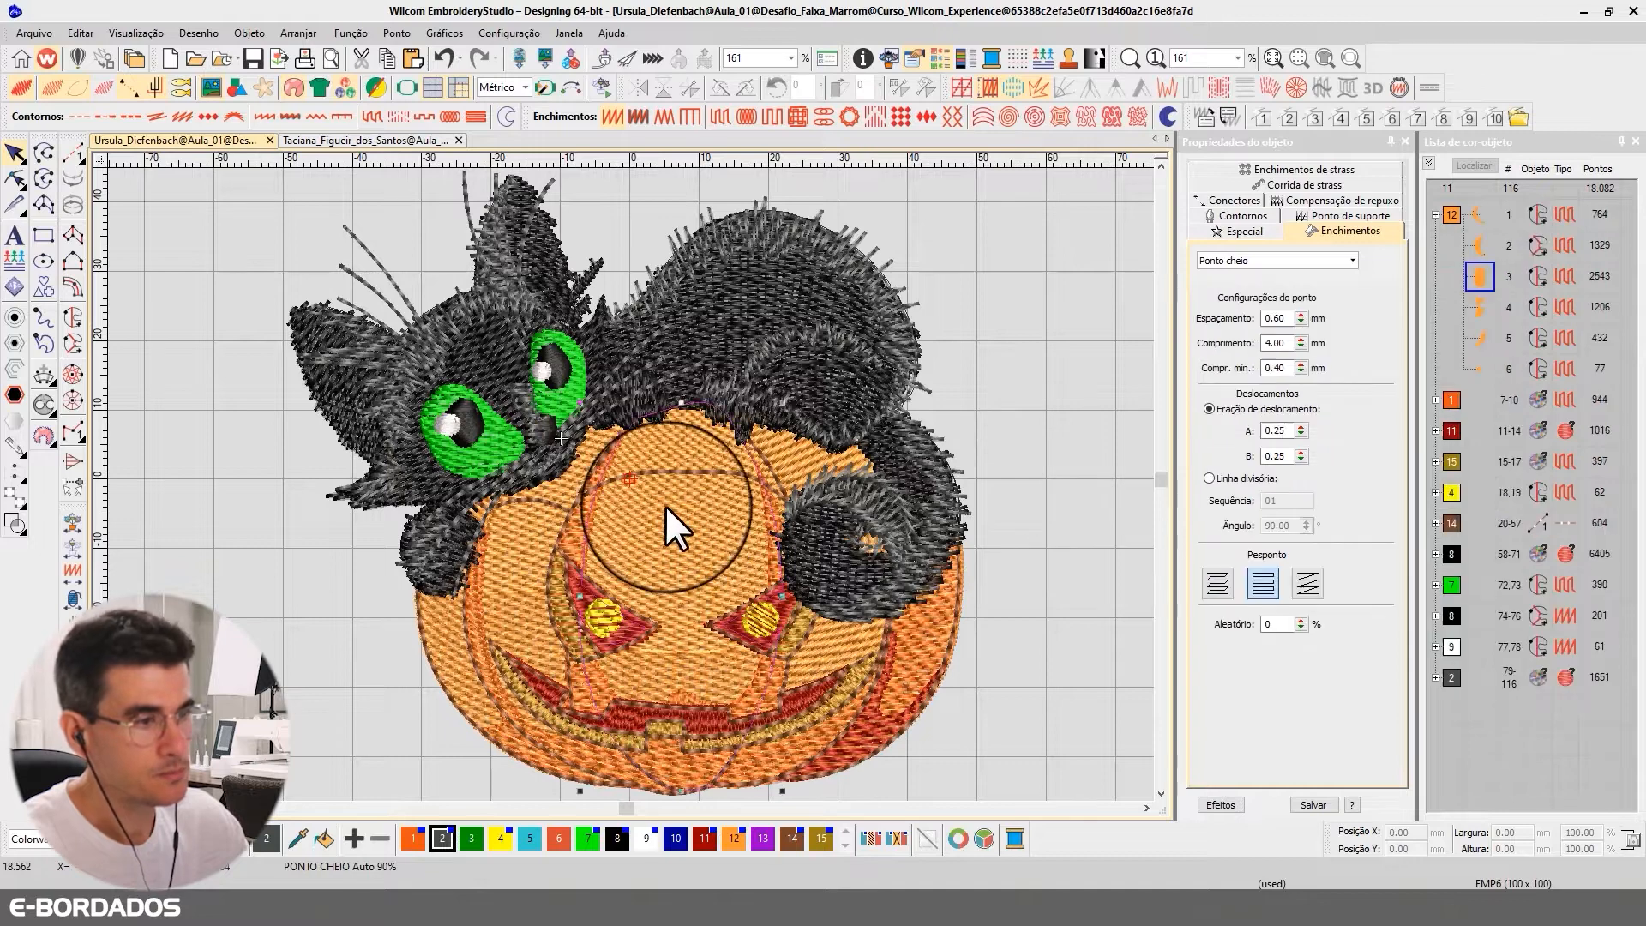
left_click(1452, 209)
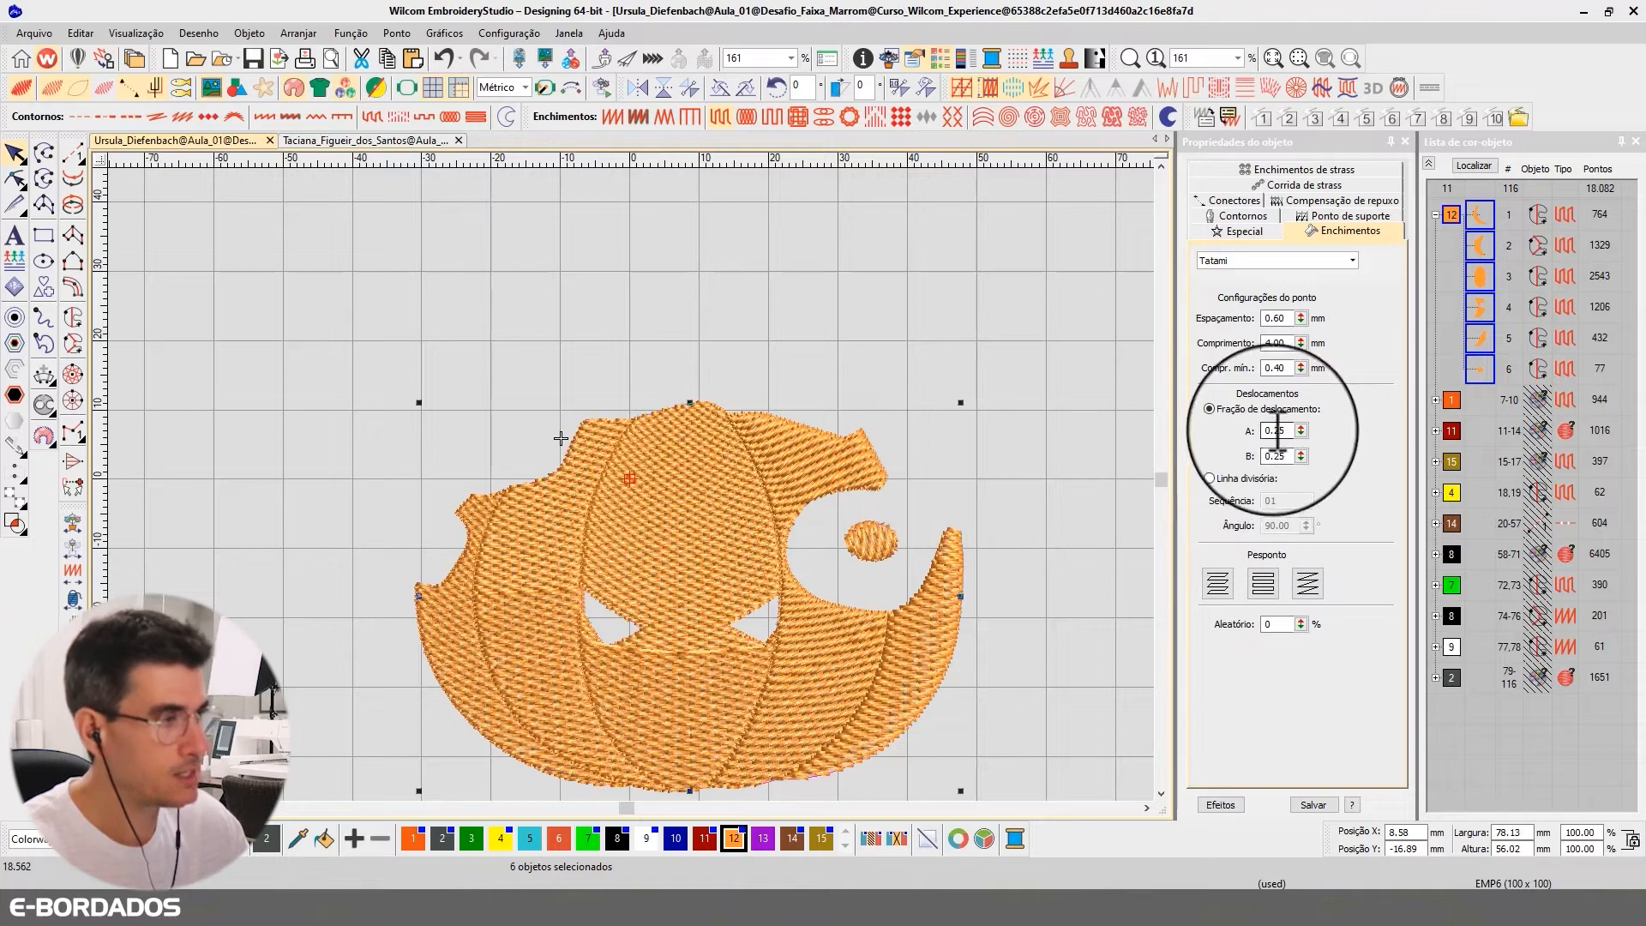
left_click_drag(1273, 430, 1327, 433)
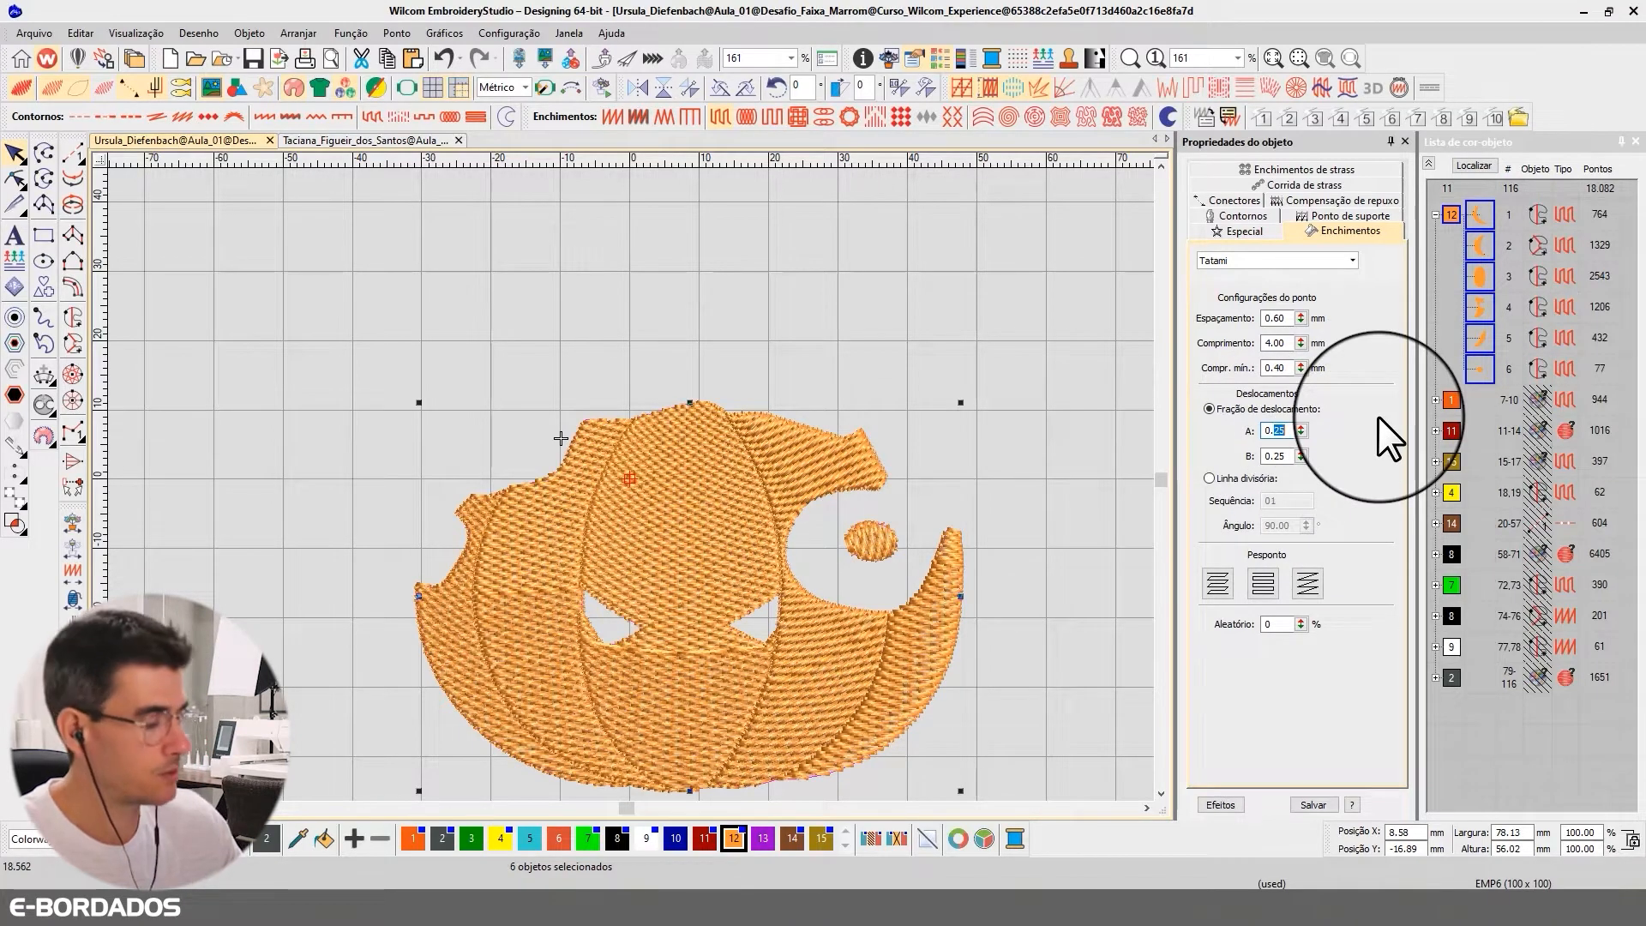
type("35")
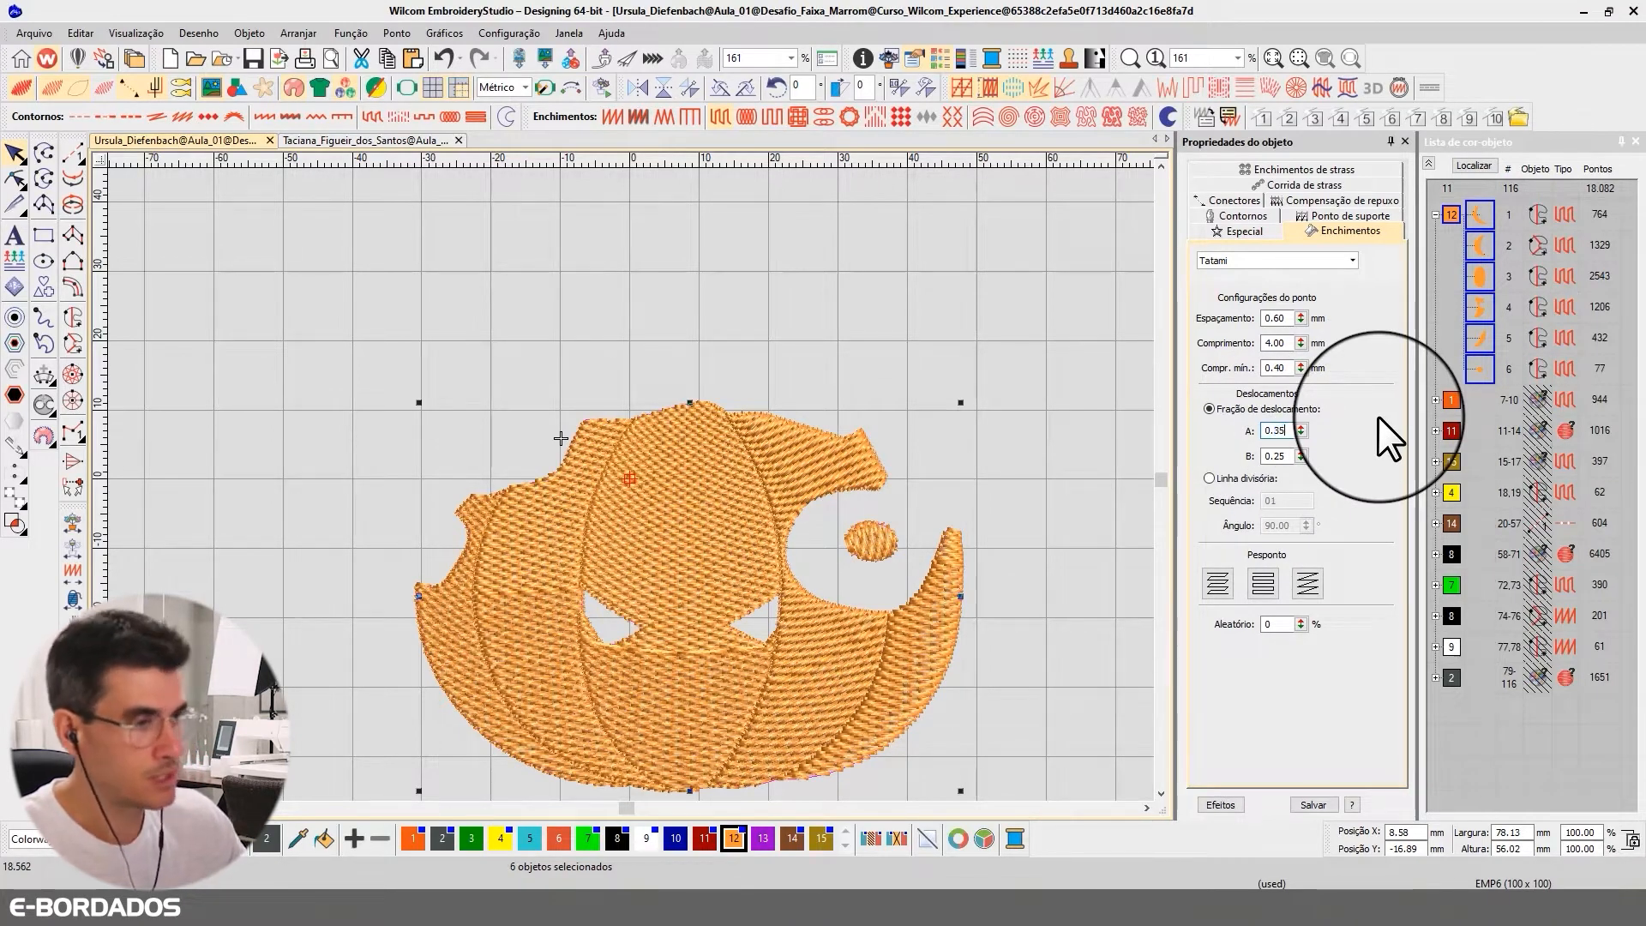
key("Return")
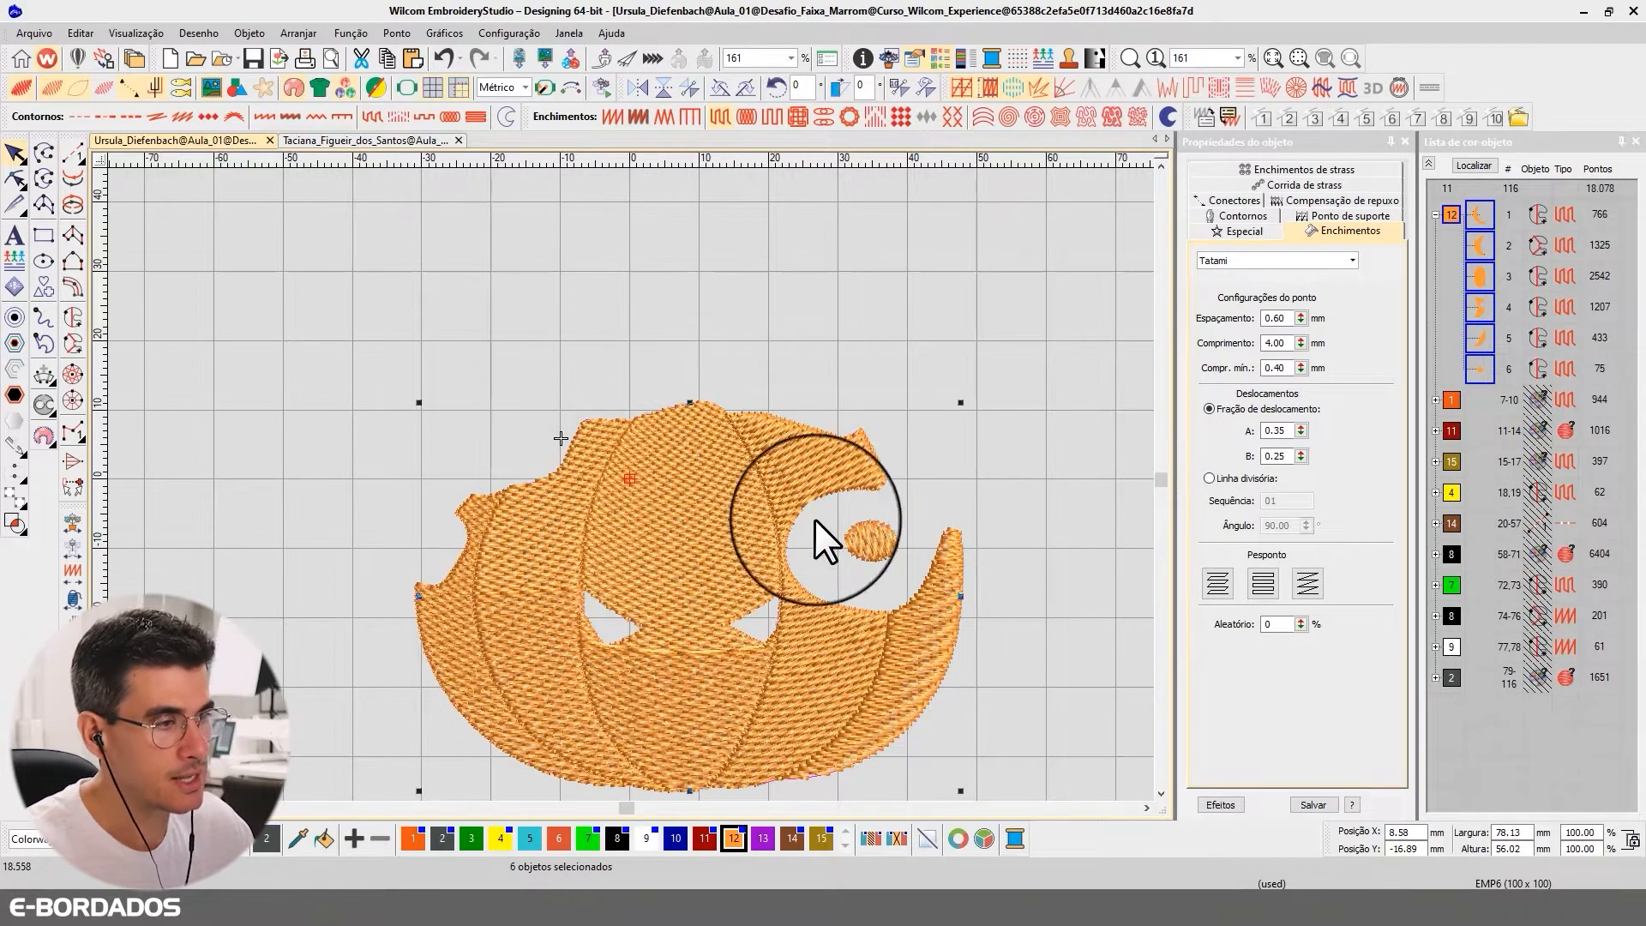
left_click(964, 335)
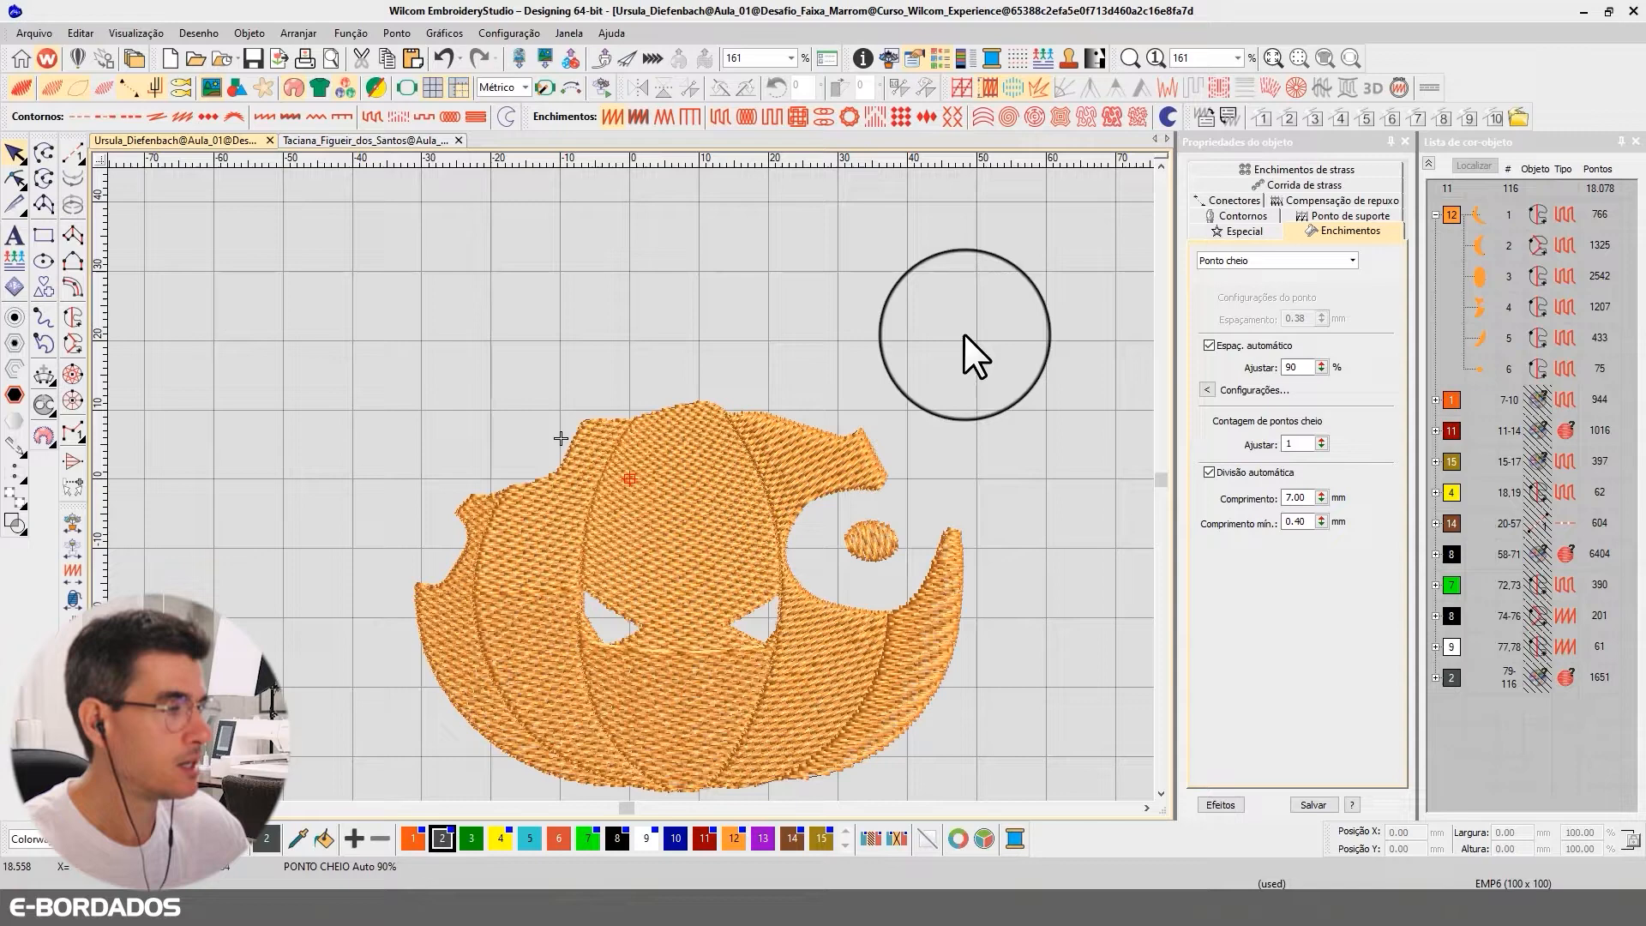
Display the whole design again and compare the Tatami settings of the cat's back fill and the pumpkin's centre segment.
left_click(1432, 166)
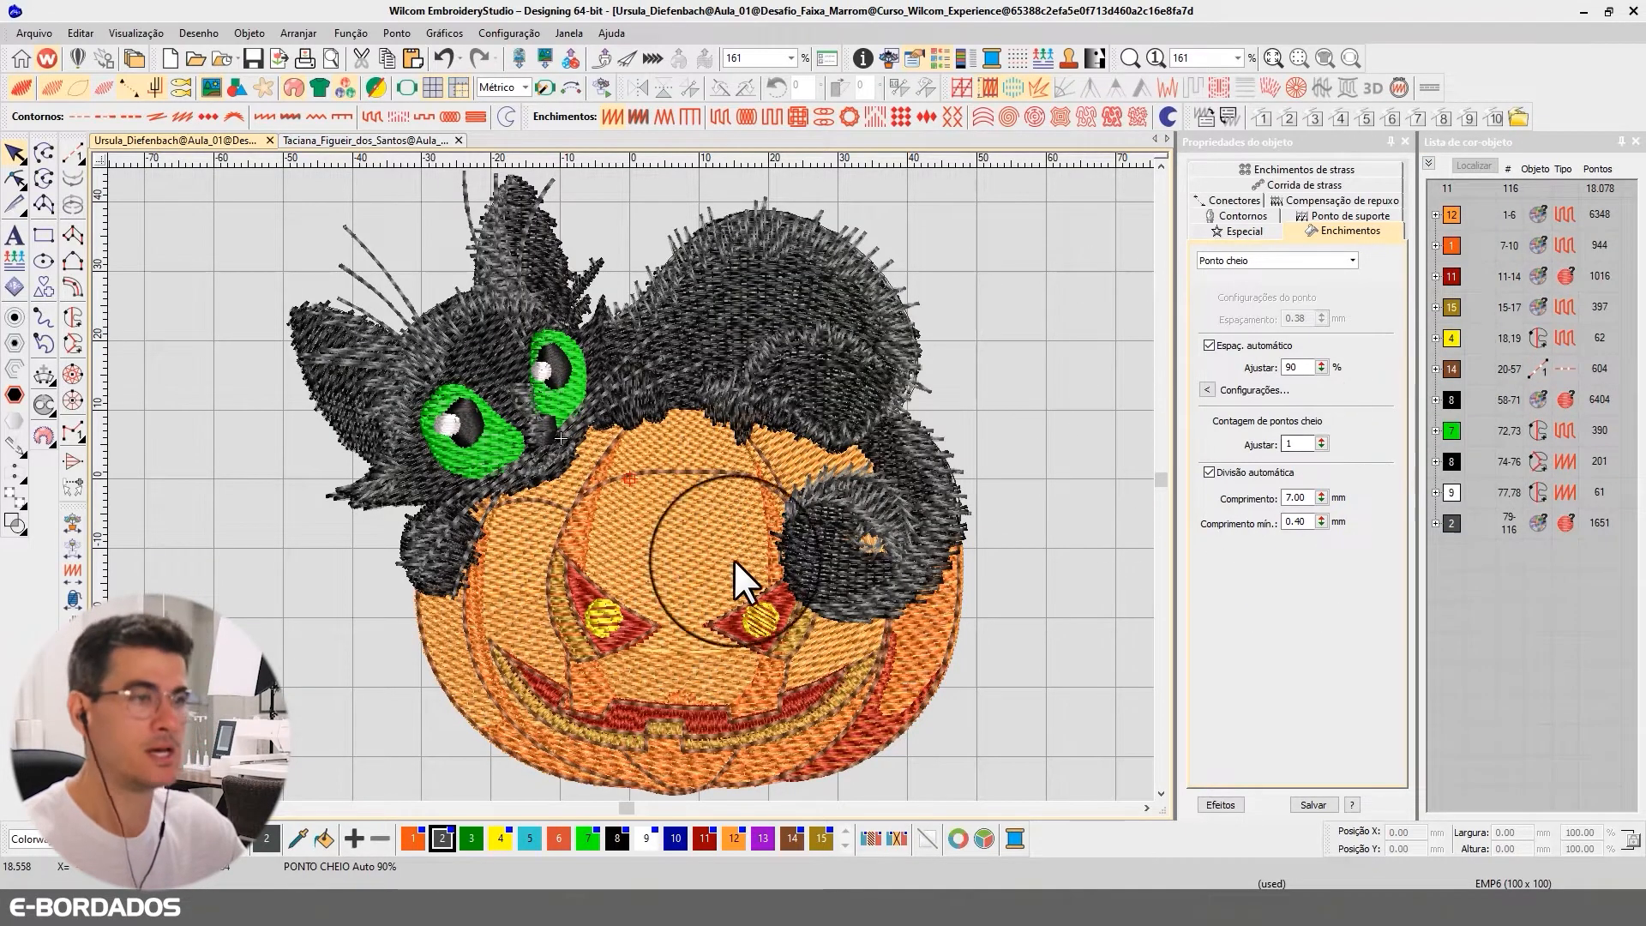
left_click(720, 339)
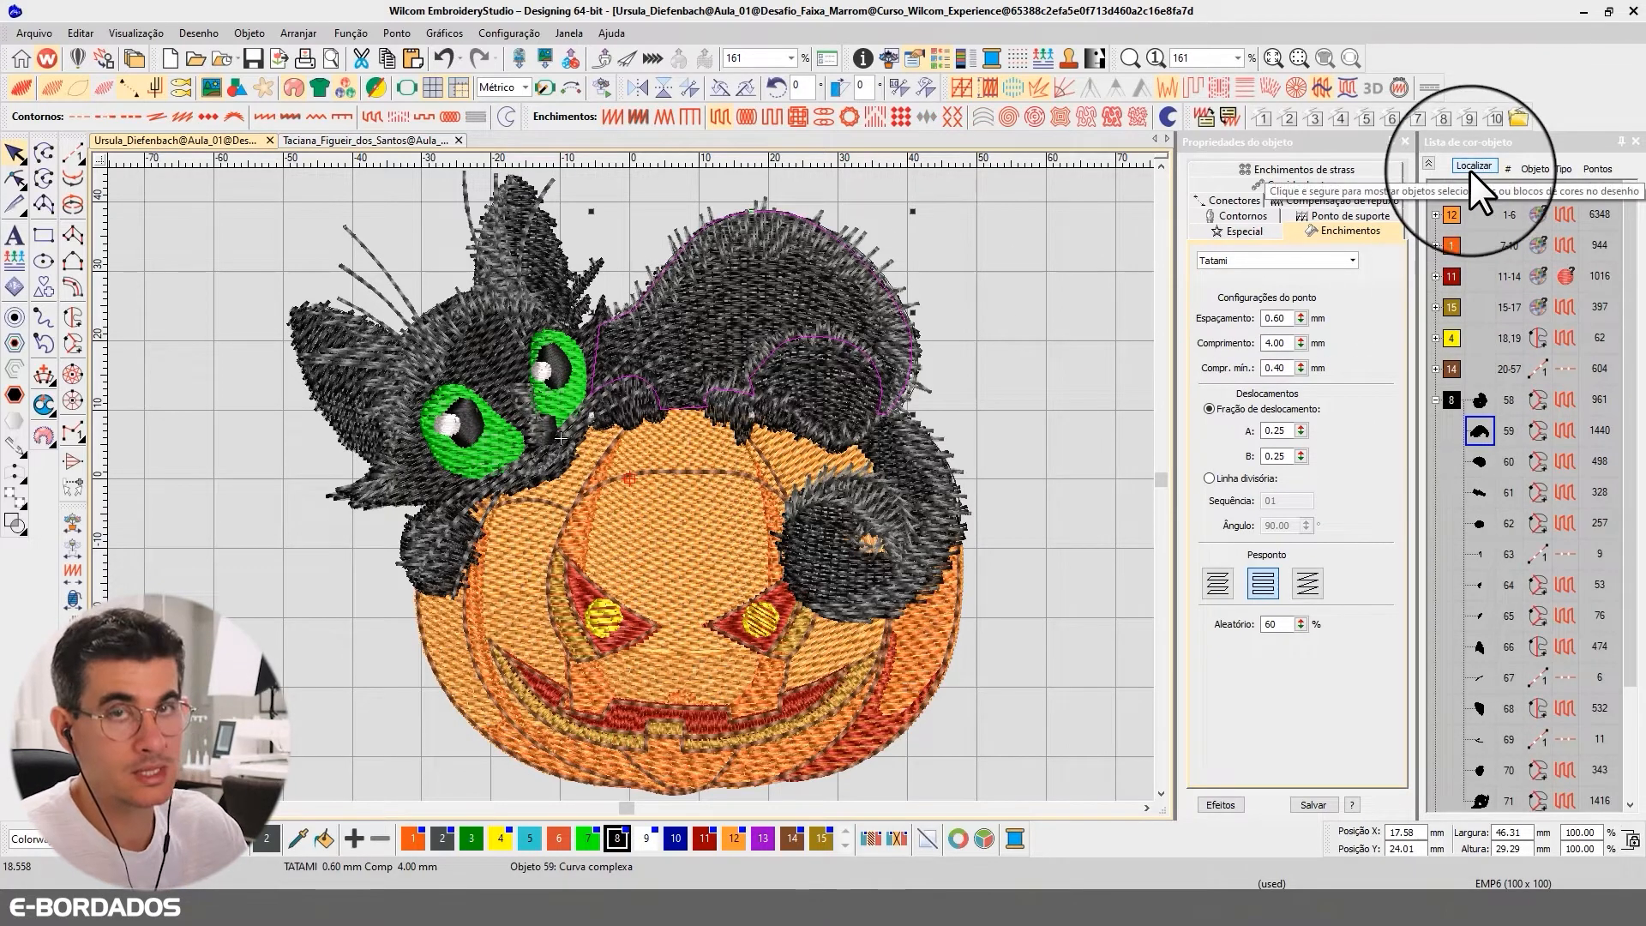
left_click(709, 527)
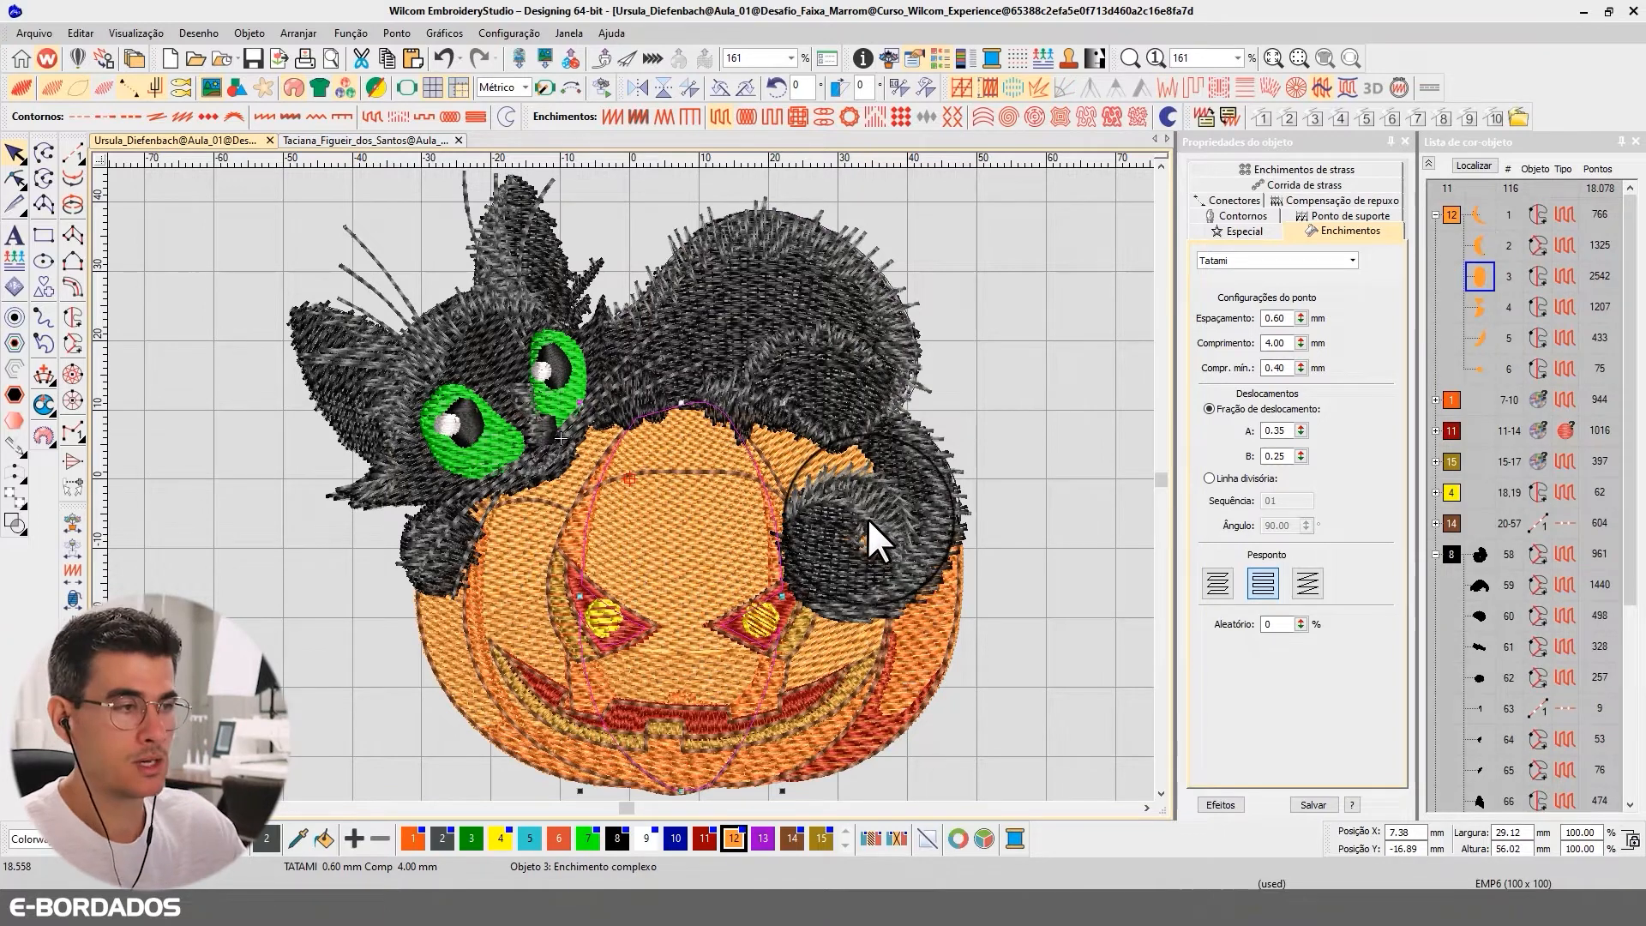